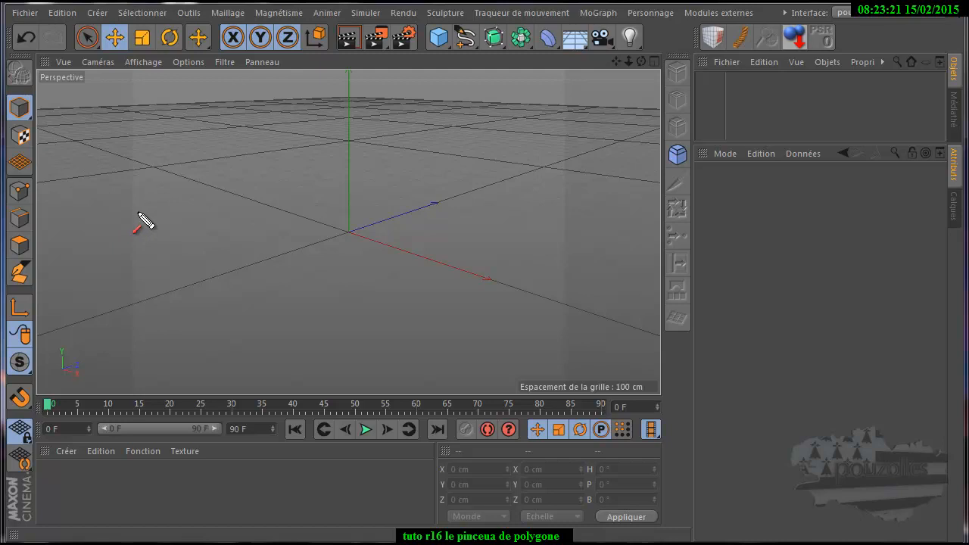
drag(112, 231, 31, 271)
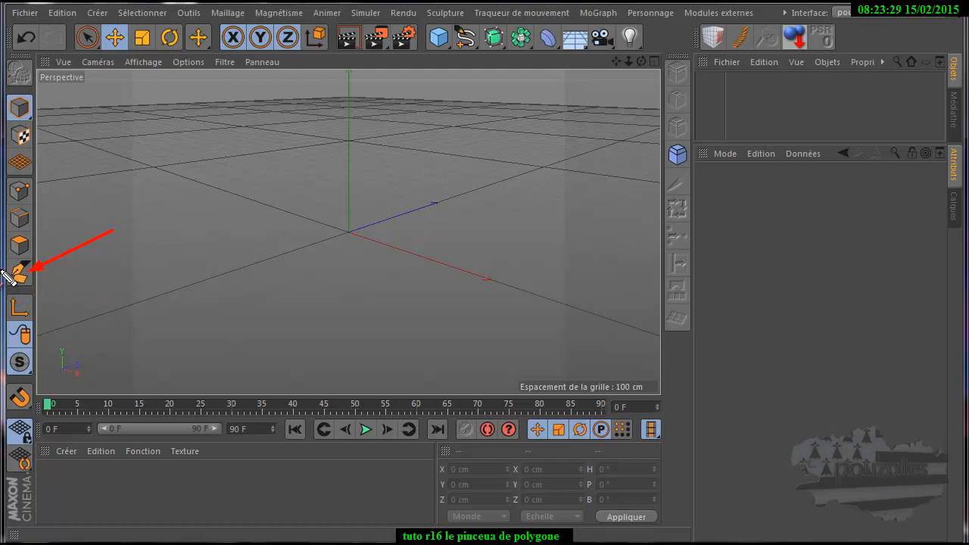
key(Escape)
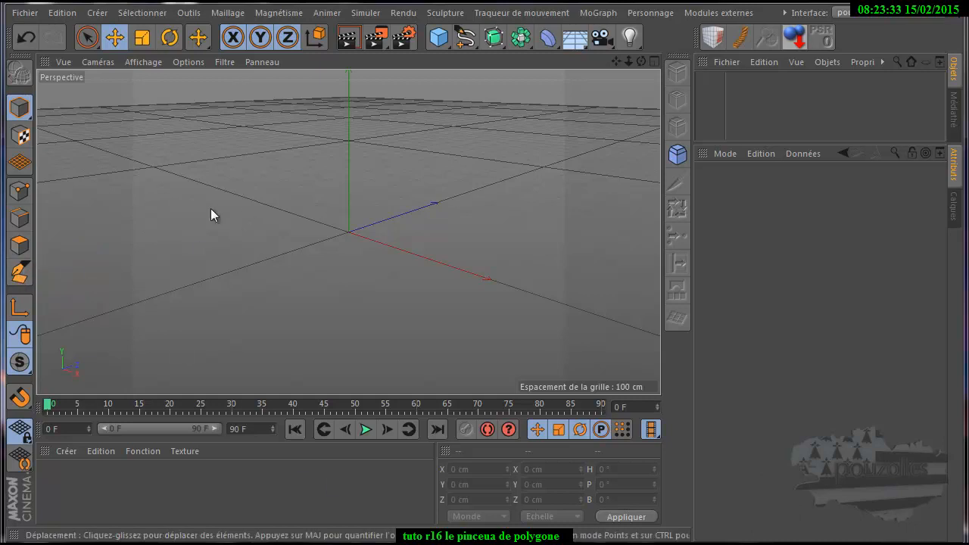
Step: Activate the Pinceau de polygones tool from the mesh creation tools
click(231, 13)
mouse_move(241, 68)
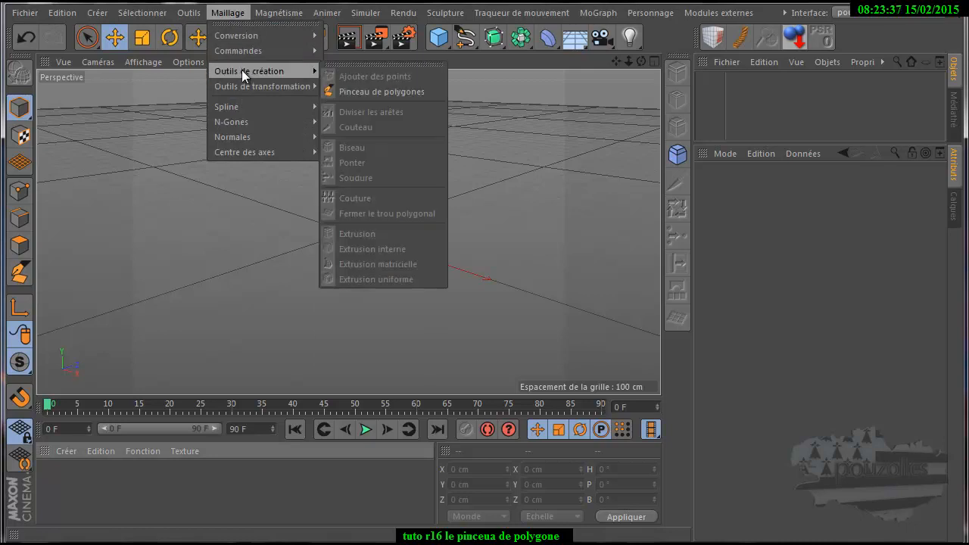
click(380, 91)
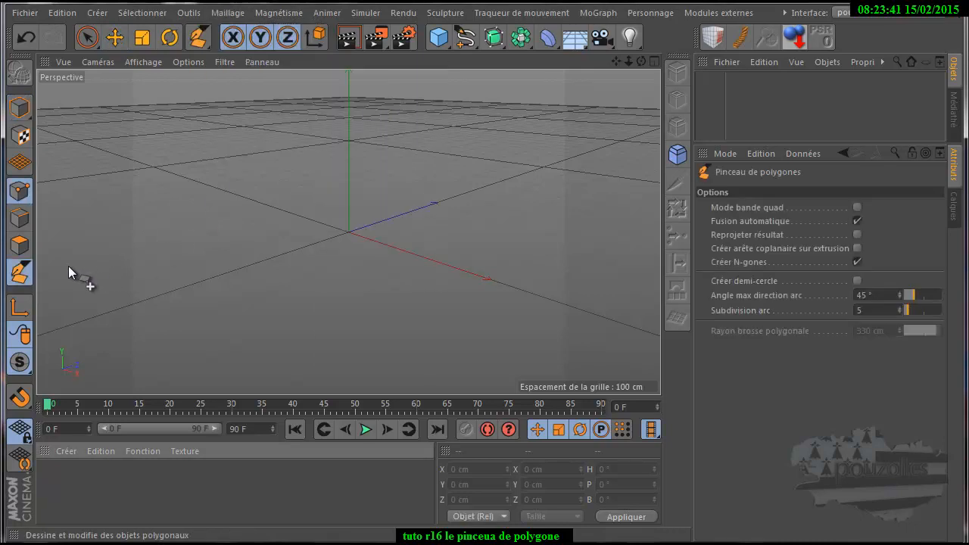
Step: Switch to the Déplacement tool in Model mode and check which commands the empty viewport's context list offers
click(114, 37)
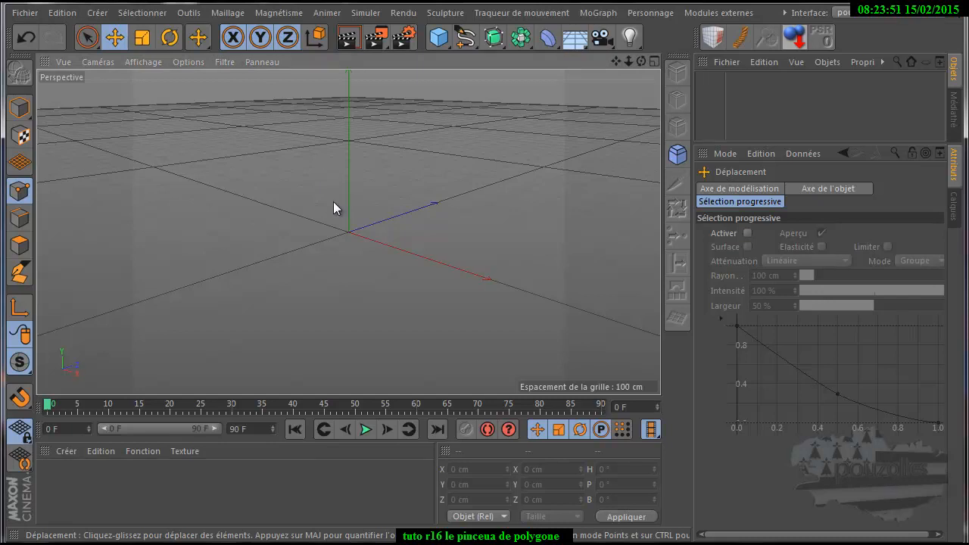
key(Return)
right_click(296, 184)
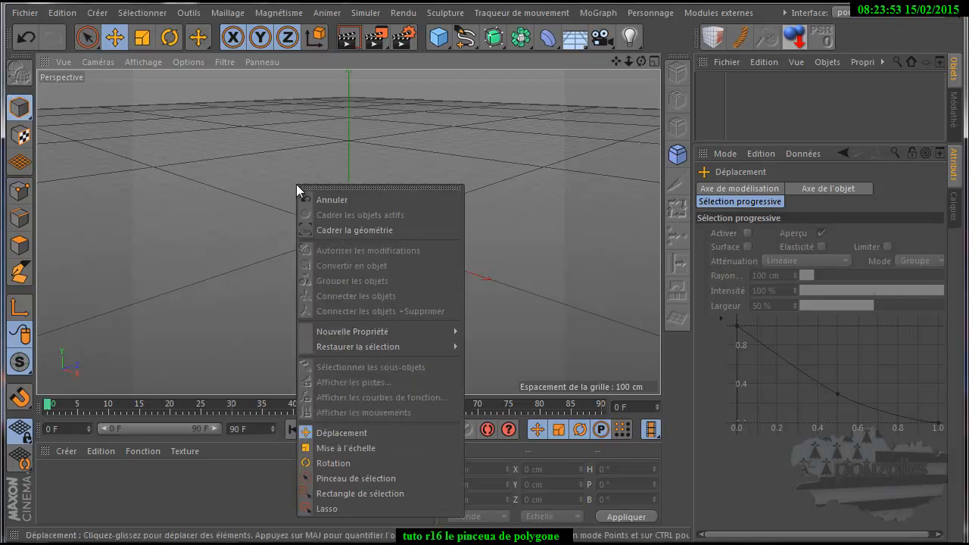
click(21, 108)
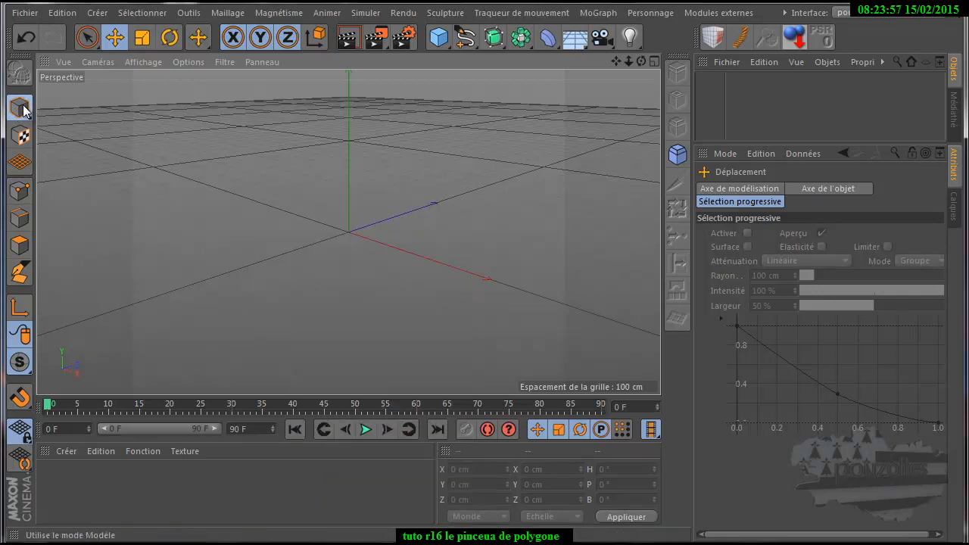
right_click(129, 132)
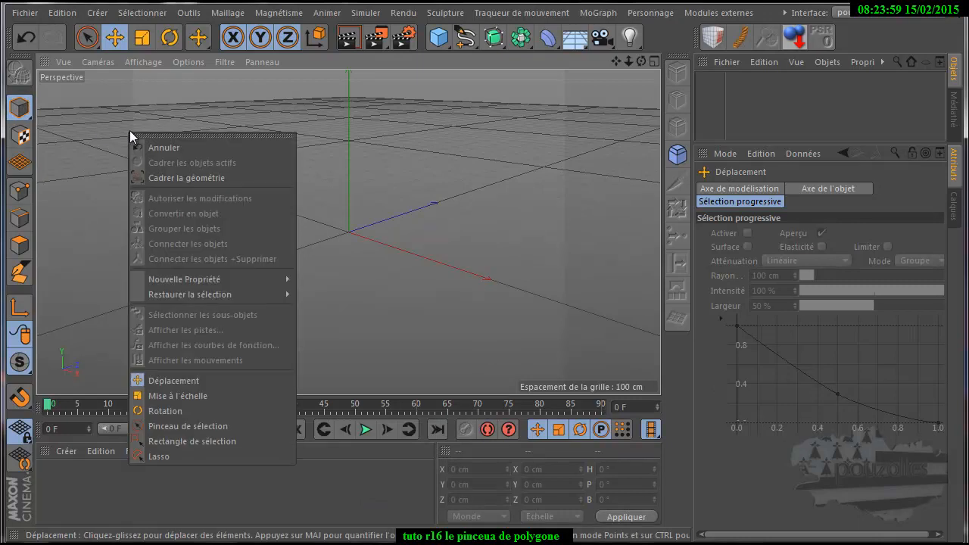
right_click(364, 157)
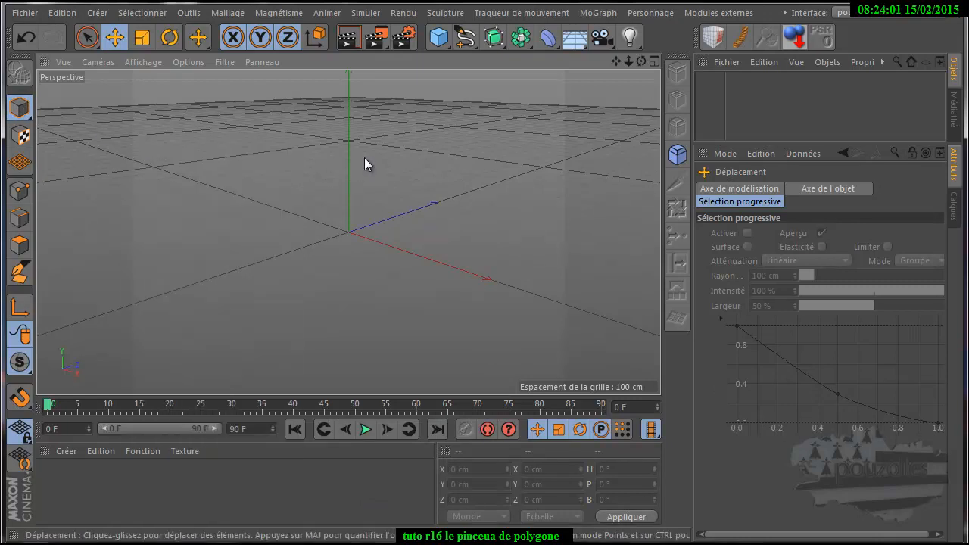
right_click(364, 158)
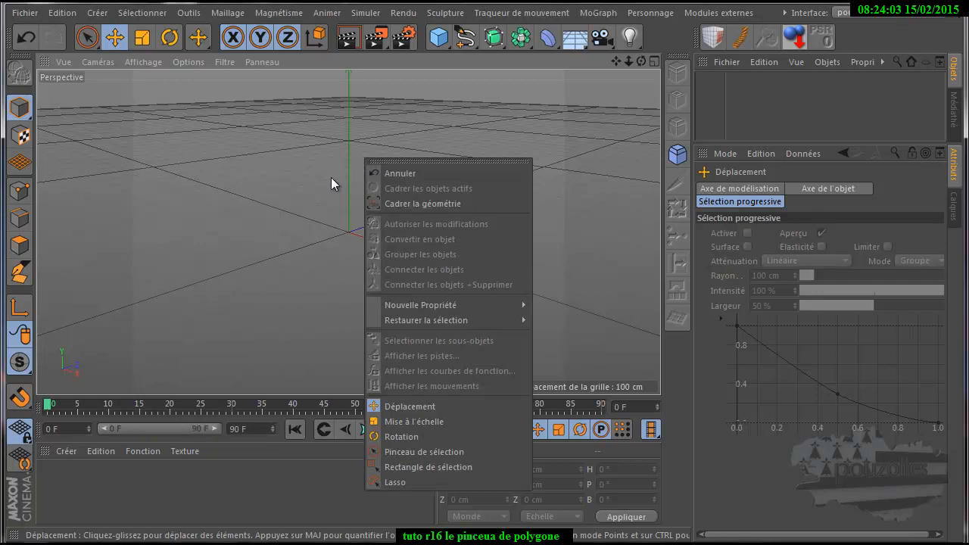
click(293, 195)
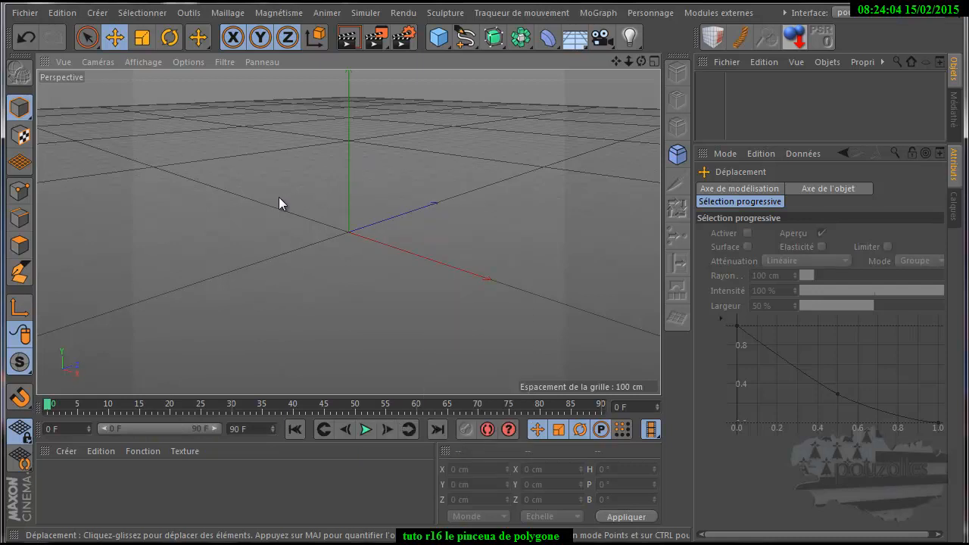
click(19, 244)
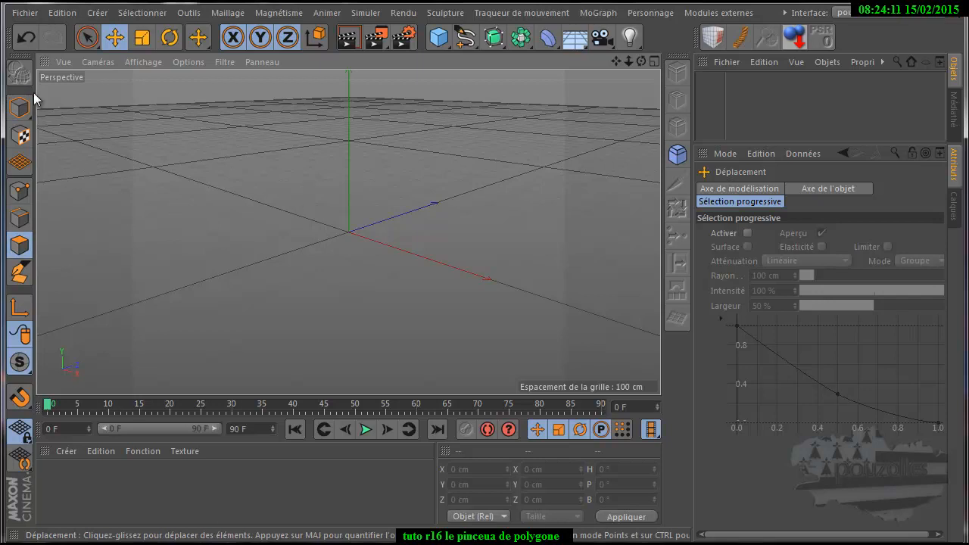
click(20, 107)
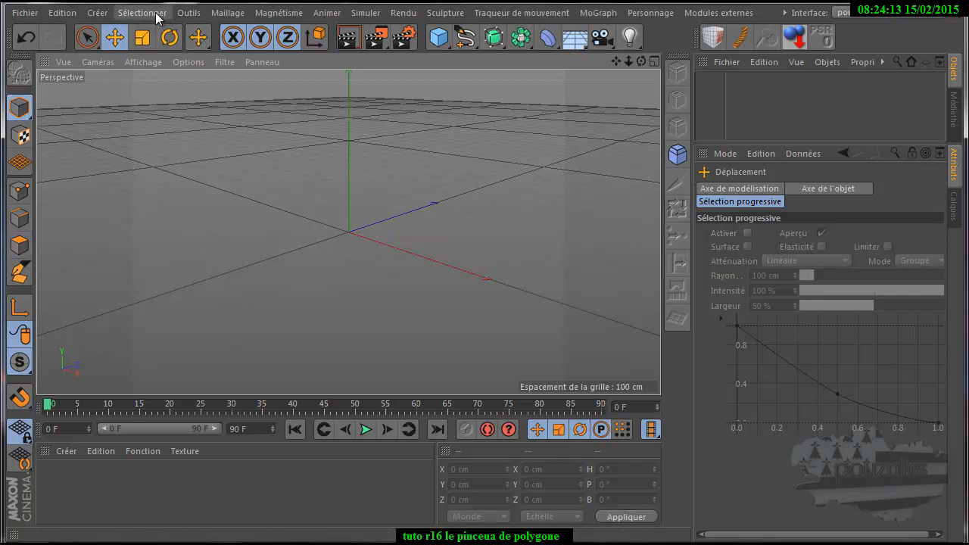
Step: Locate Pinceau de polygones among the mesh creation tools and activate it for drawing
click(222, 14)
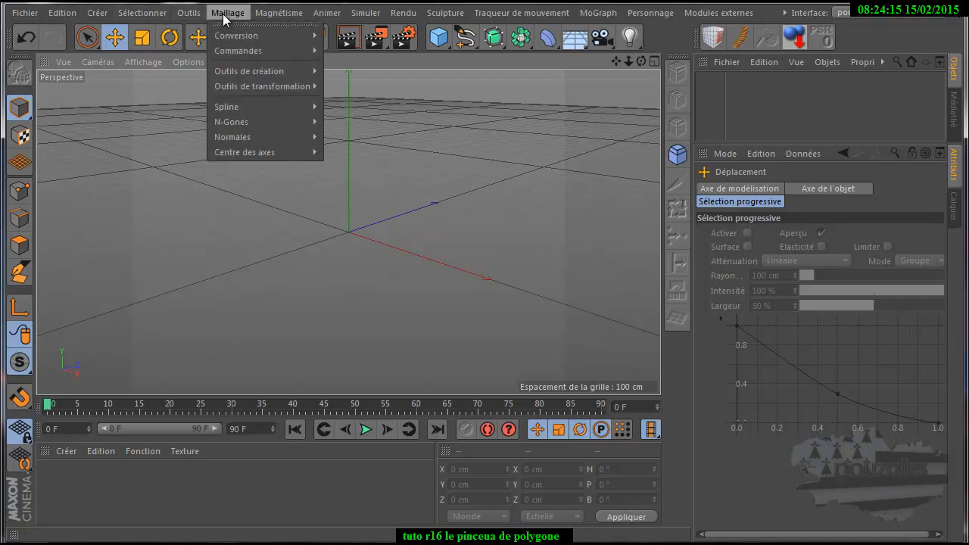
mouse_move(236, 51)
mouse_move(260, 68)
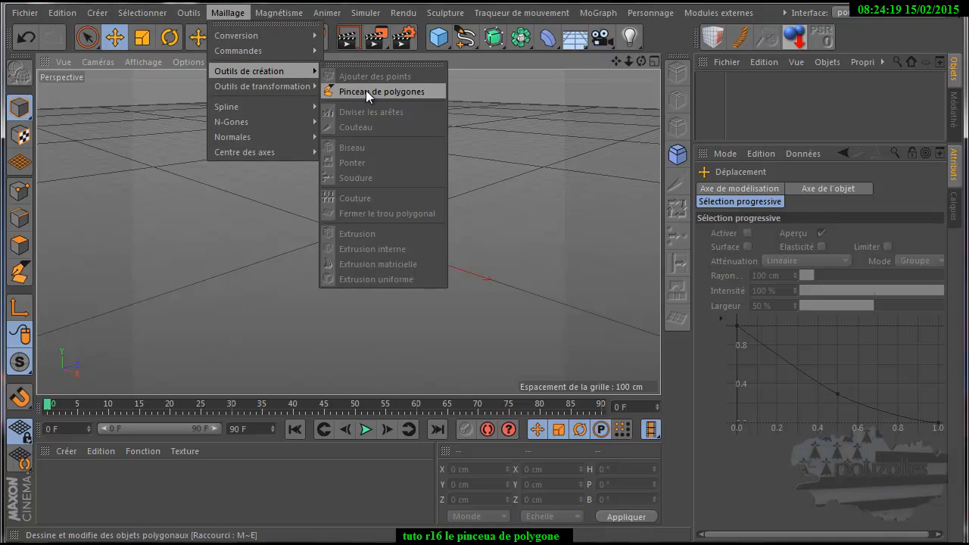
click(219, 242)
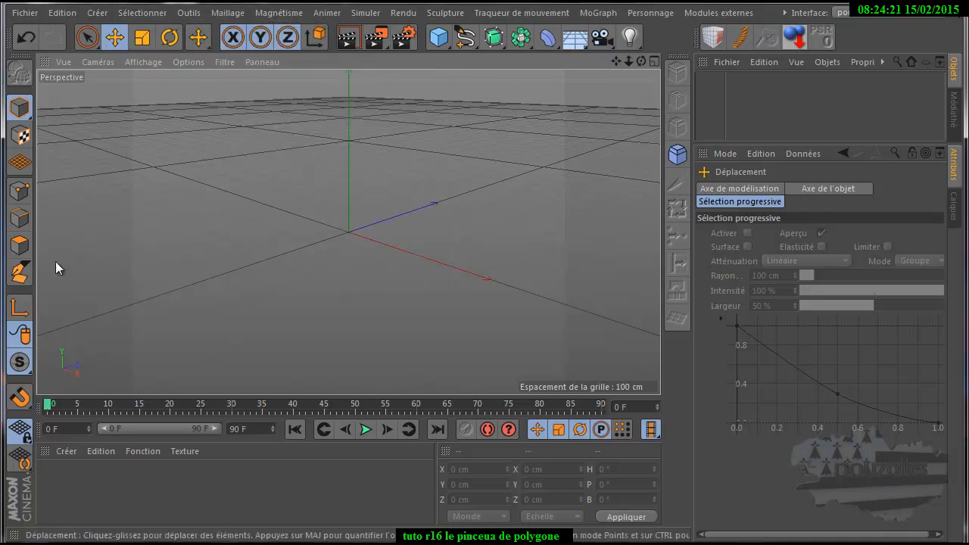
click(26, 271)
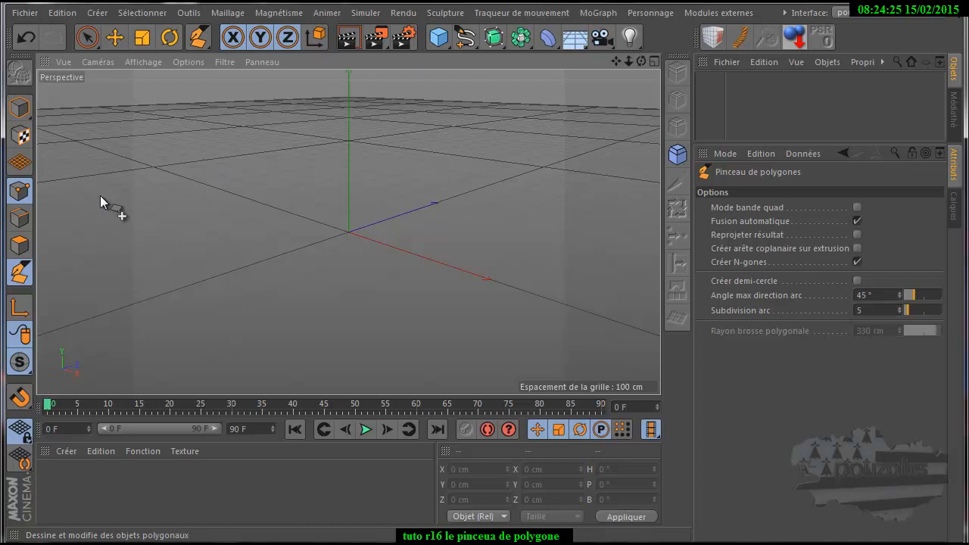
Step: Open the command customization window and filter the commands by the name "pinceau de"
click(784, 13)
mouse_move(798, 47)
mouse_move(730, 56)
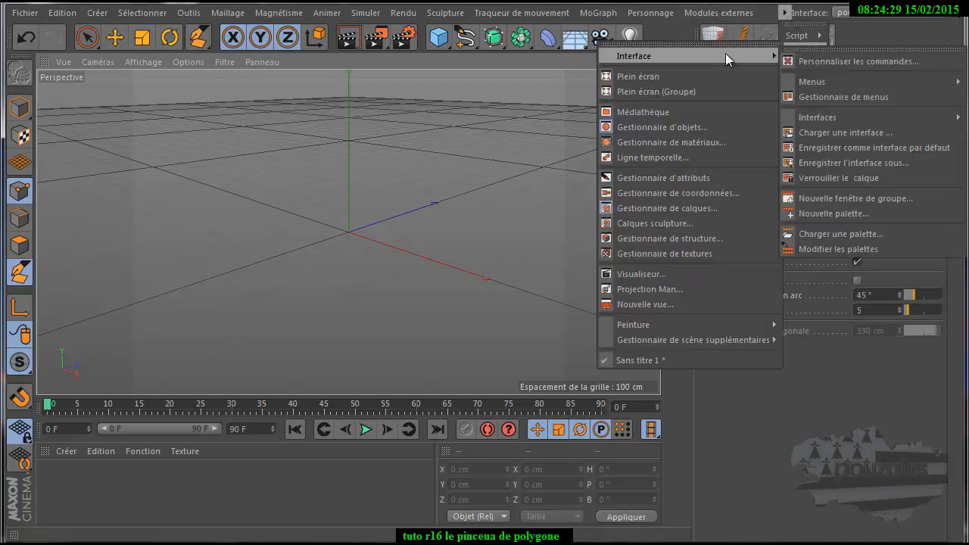
click(821, 62)
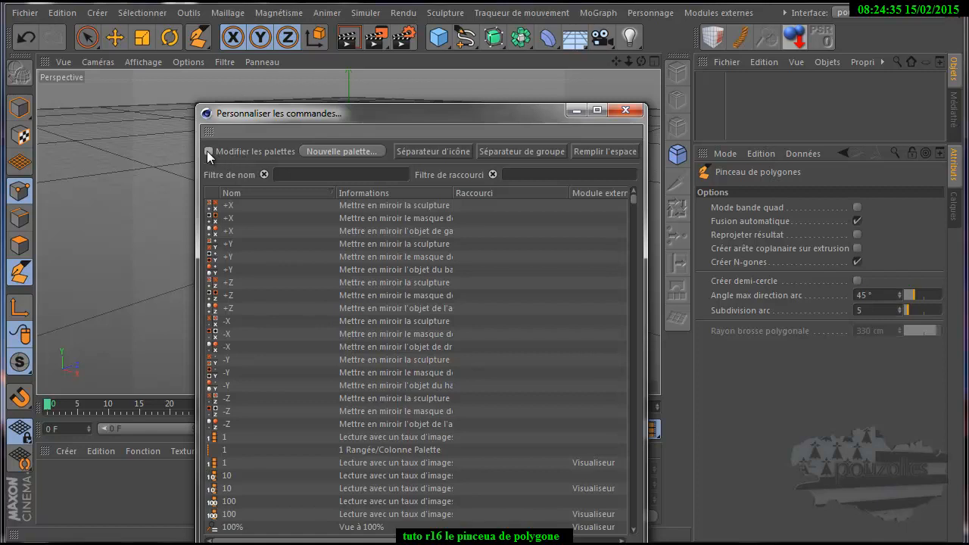
click(281, 177)
text(pi)
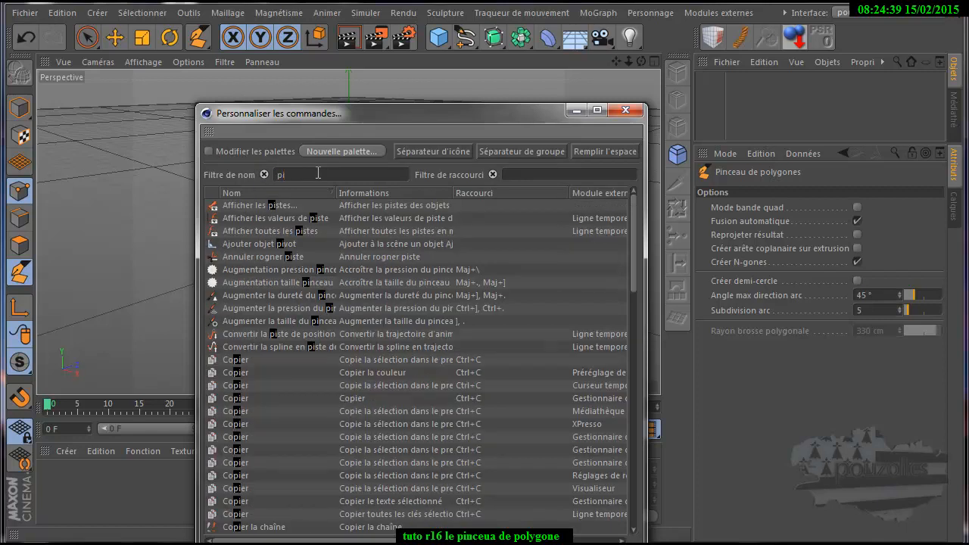
text(ncea)
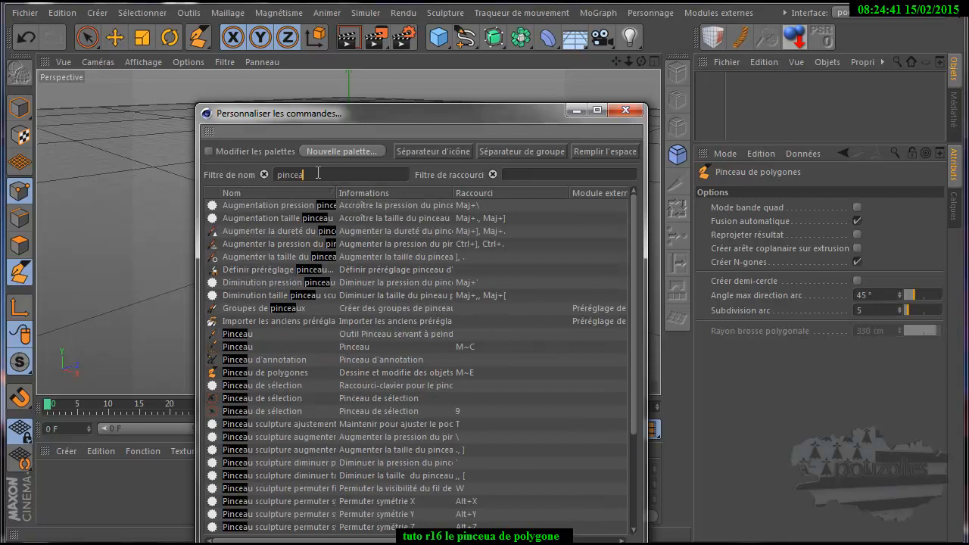
text(u de)
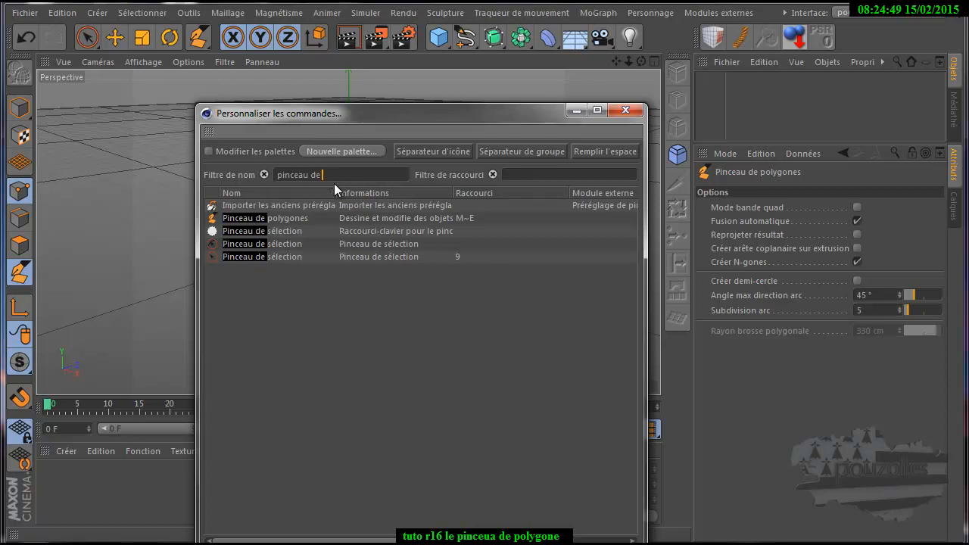
Step: Try to place the Pinceau de polygones command in the mode palette below Polygons mode, and close the command customization window
click(212, 220)
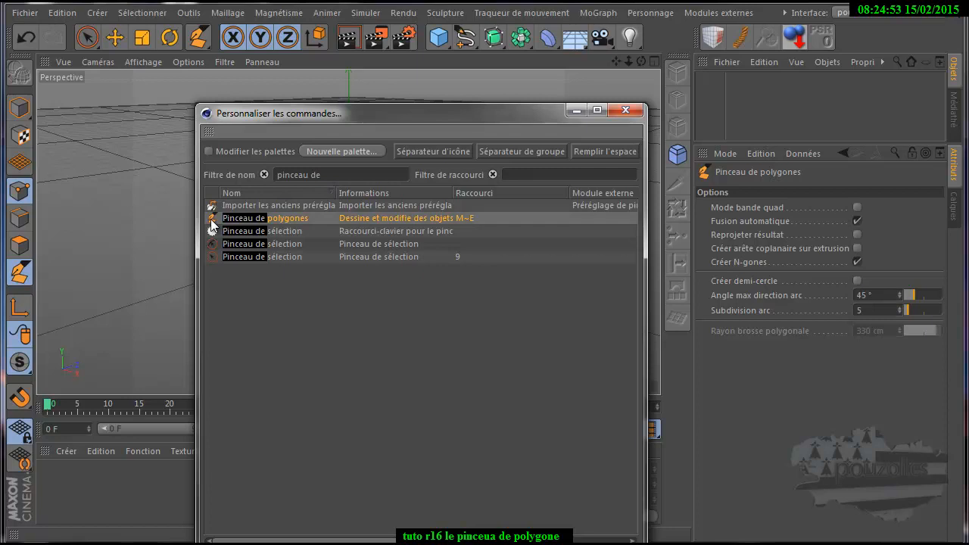
drag(213, 220, 100, 257)
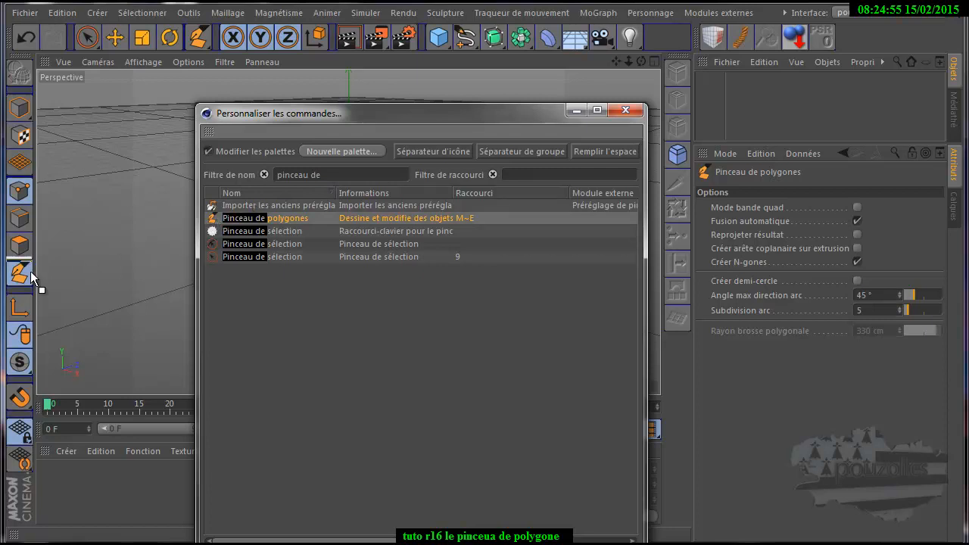
drag(28, 275, 30, 277)
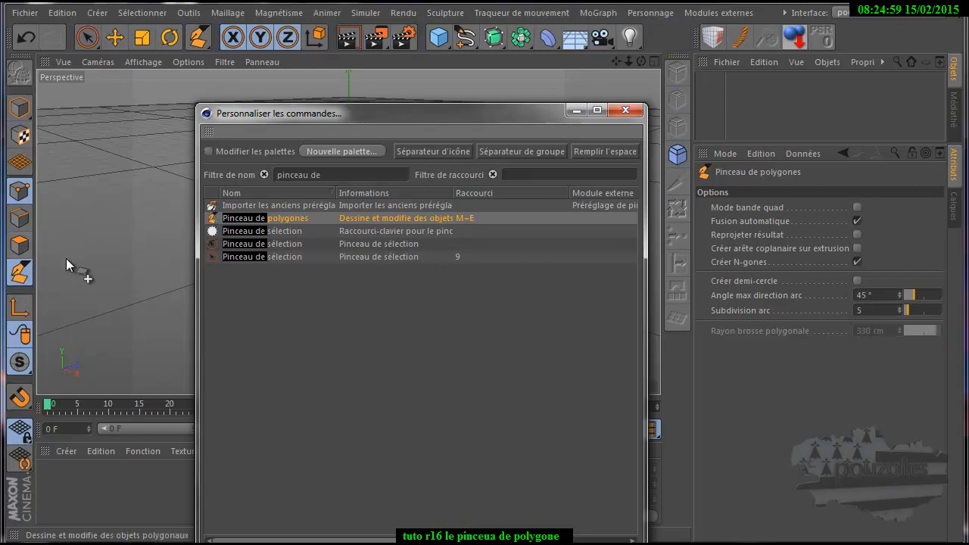
click(626, 113)
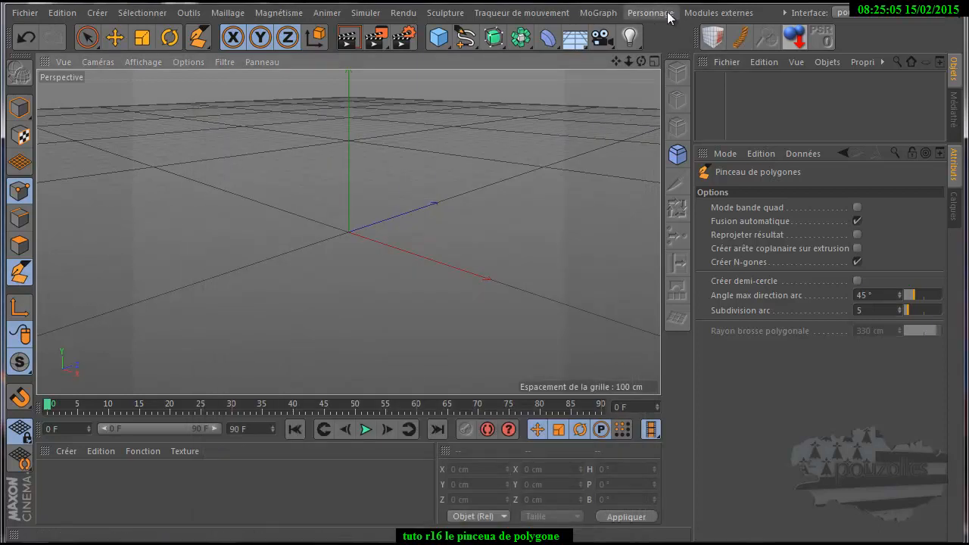
Step: Save the current interface layout as "pouzolles" in the layout folder, replacing the existing file
click(785, 12)
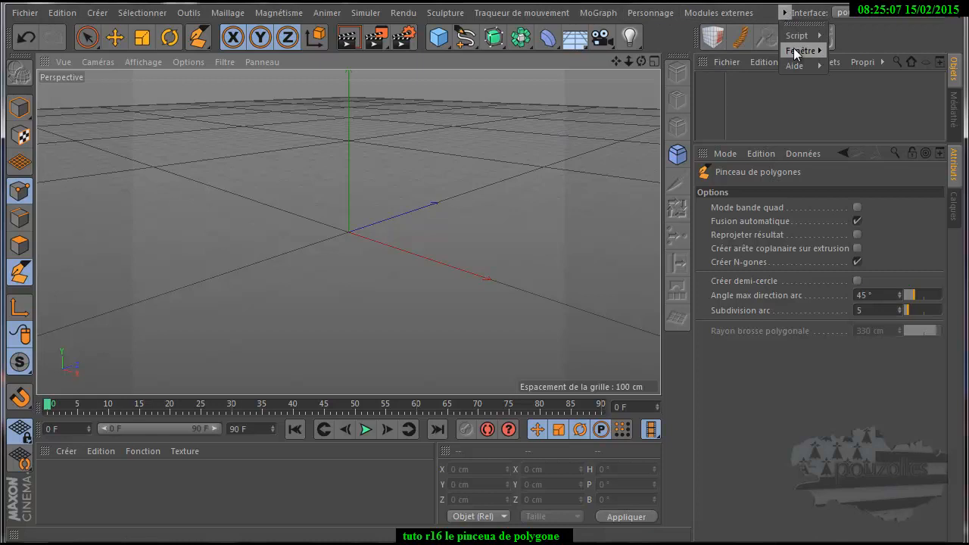
mouse_move(802, 50)
mouse_move(701, 54)
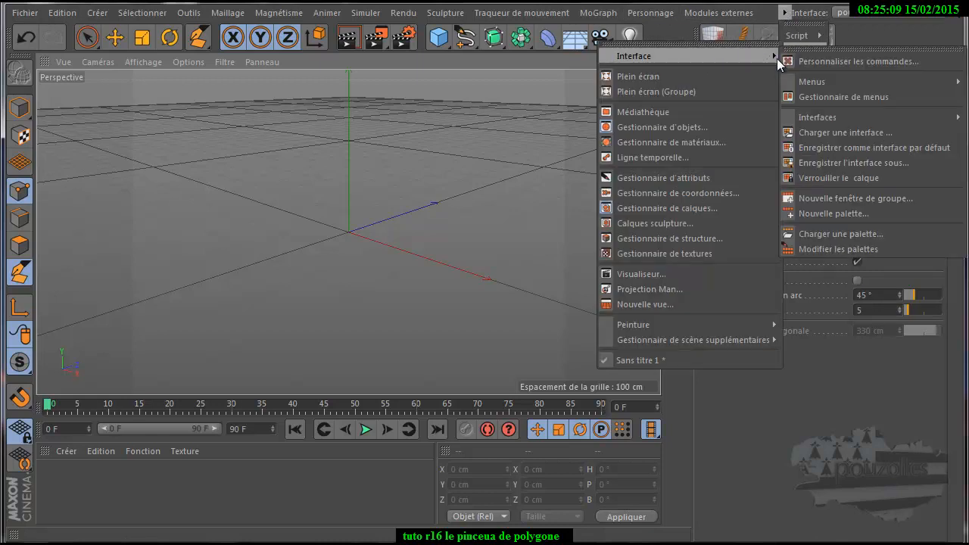
click(822, 163)
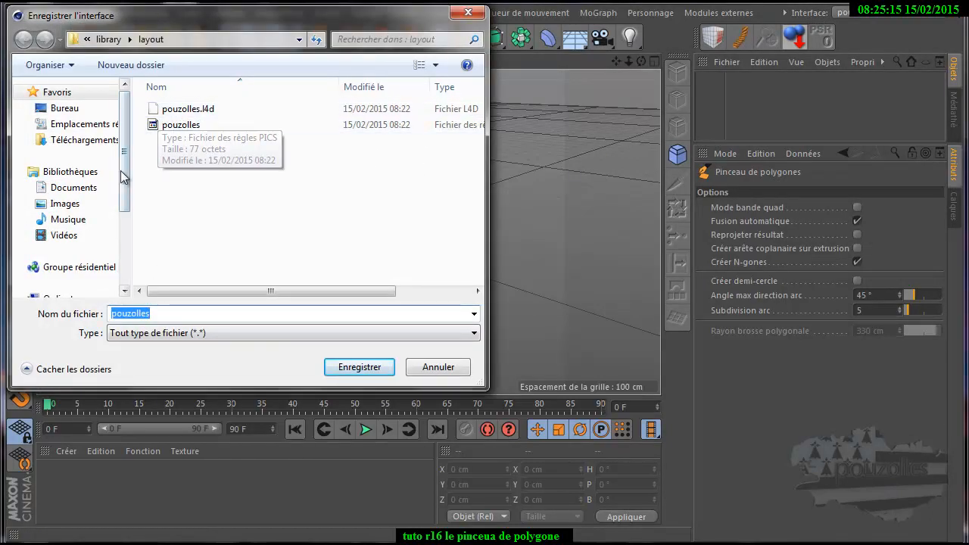
click(357, 372)
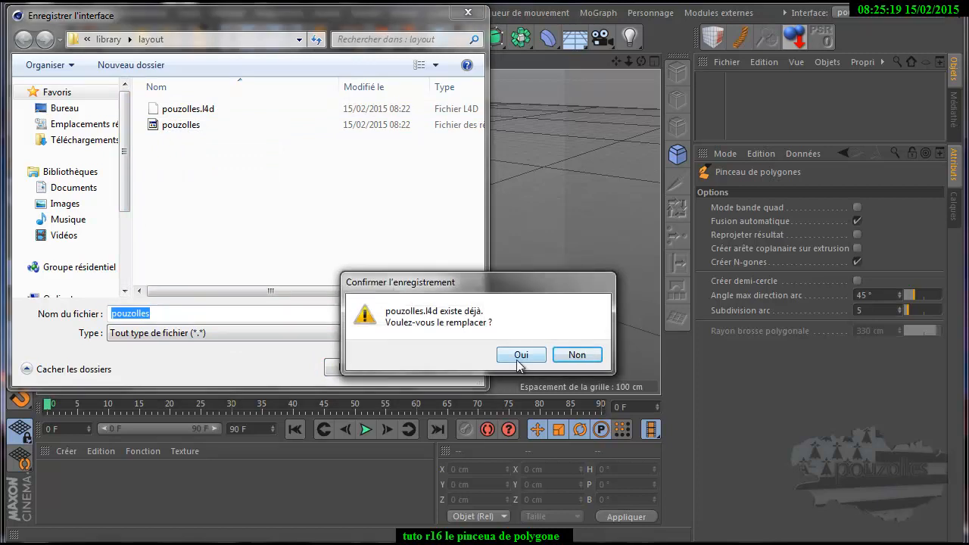
click(520, 360)
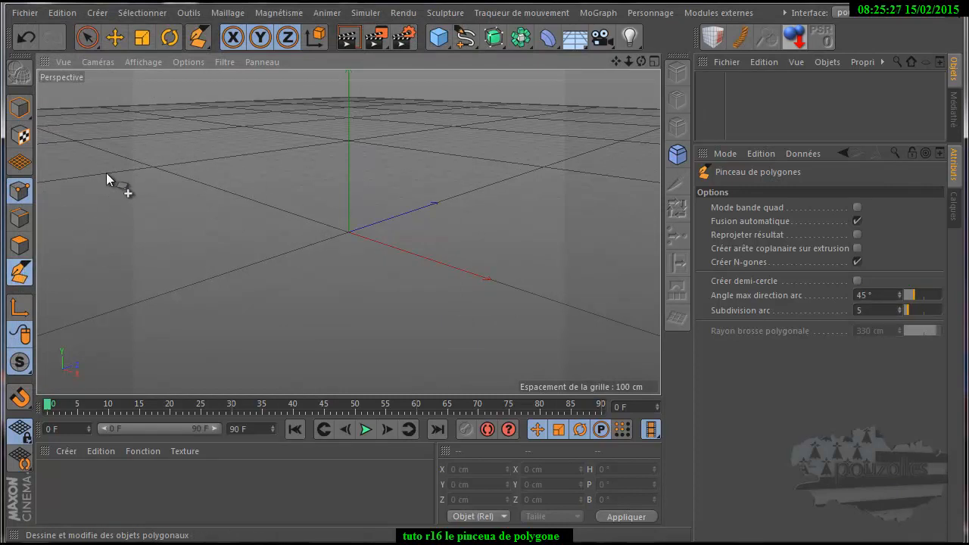
Step: Maximize the top view and draw a closed nine-point polygon around the origin with the polygon pen
click(654, 60)
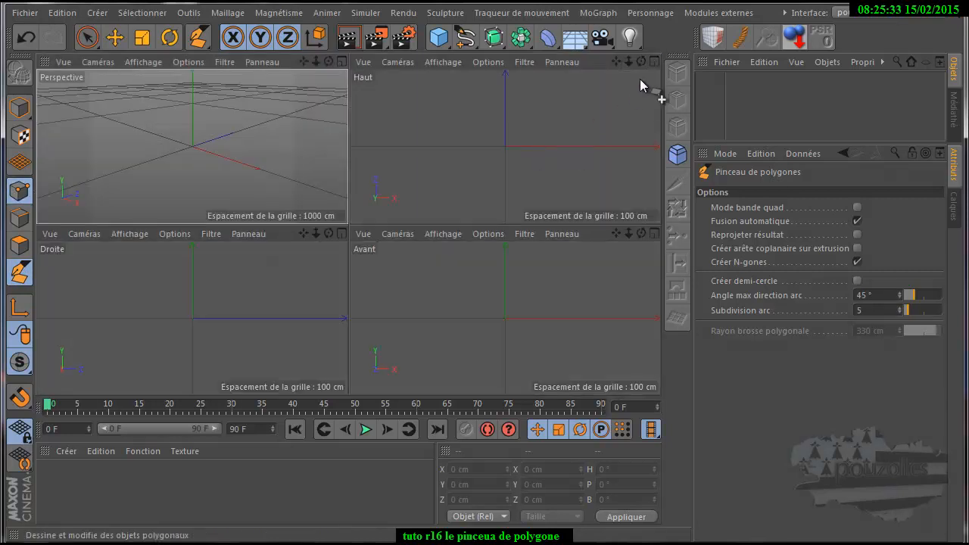
click(654, 60)
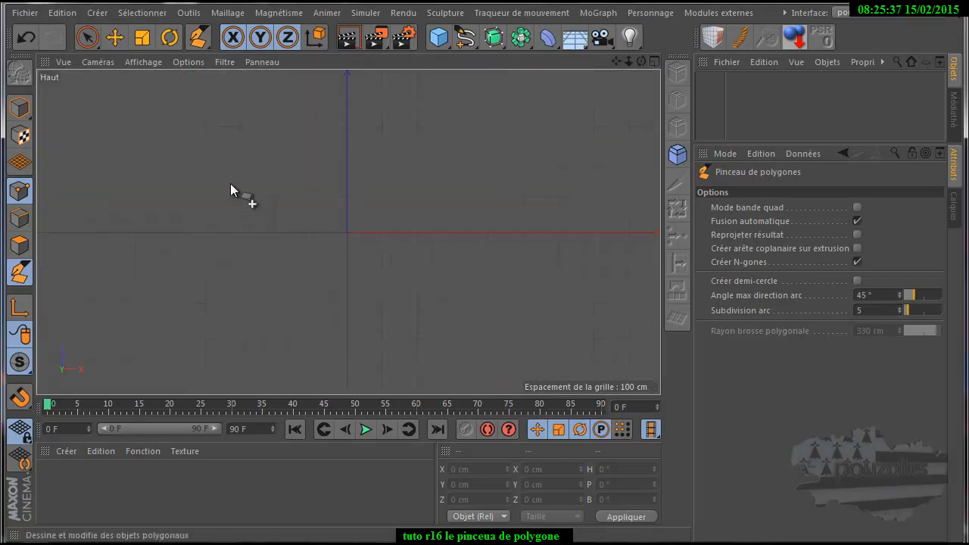
click(135, 195)
click(293, 126)
click(485, 126)
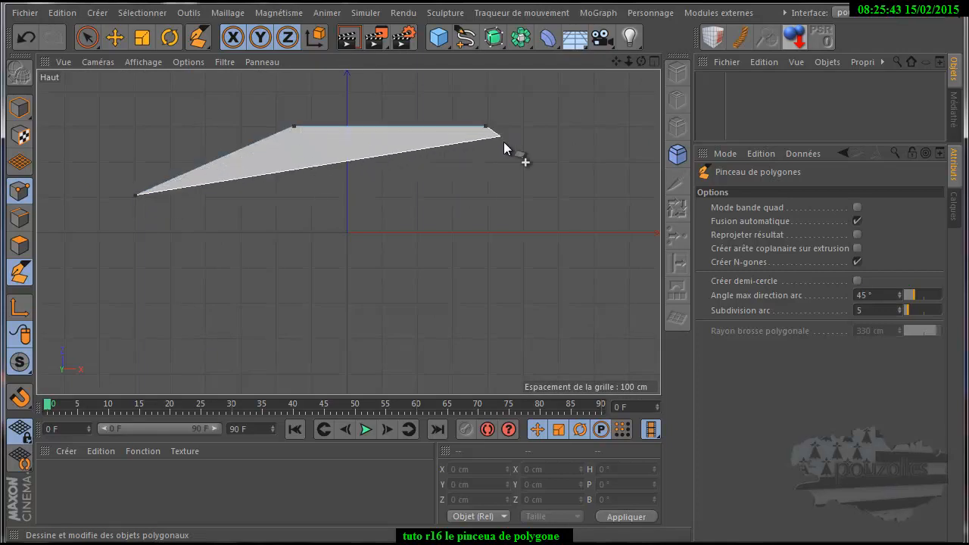
click(567, 184)
click(608, 239)
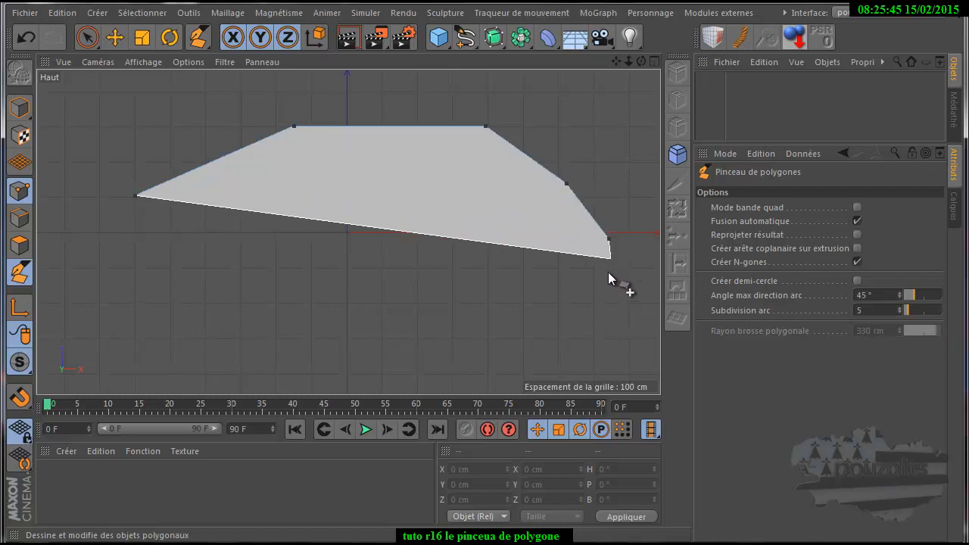
click(569, 326)
click(415, 364)
click(214, 330)
click(78, 288)
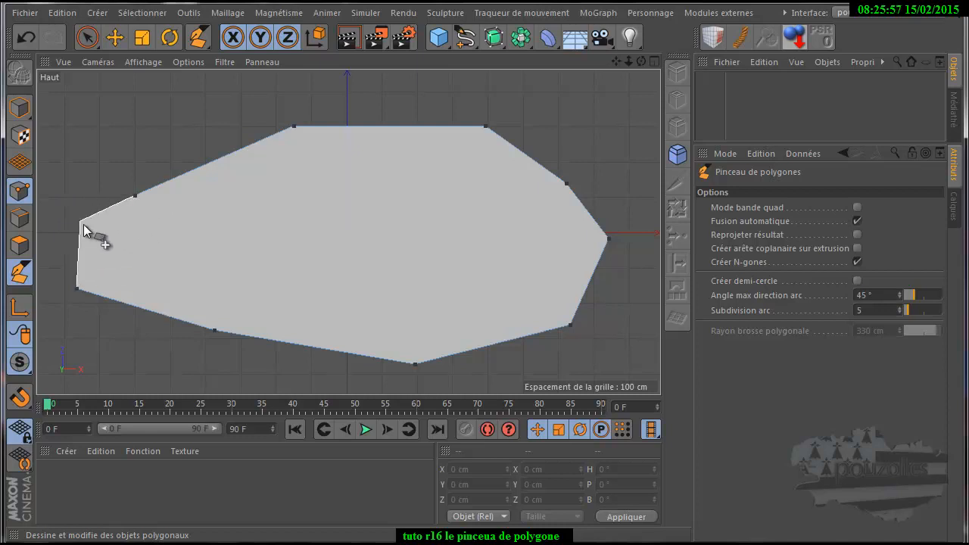
click(135, 197)
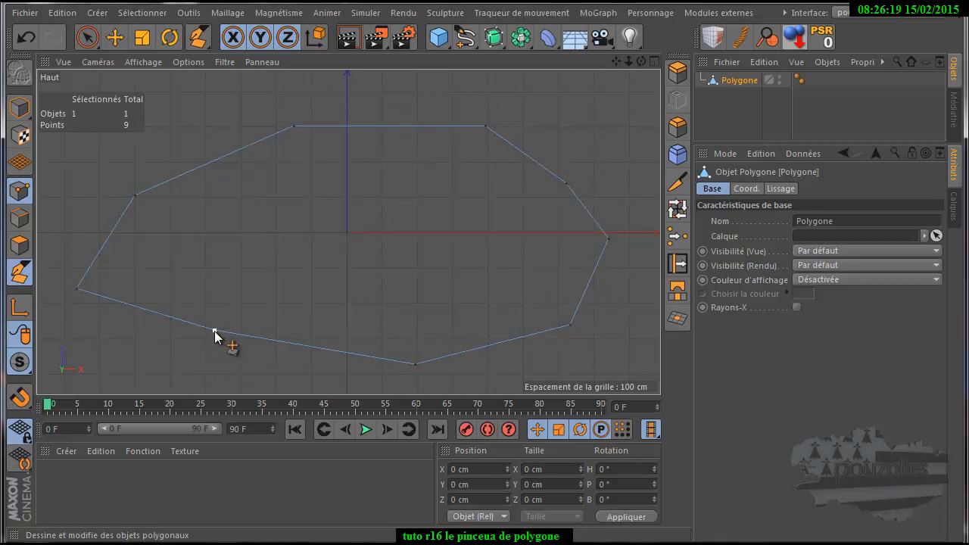
Step: Reshape the polygon outline by repositioning its two bottom points and the upper-right point
drag(214, 332, 205, 361)
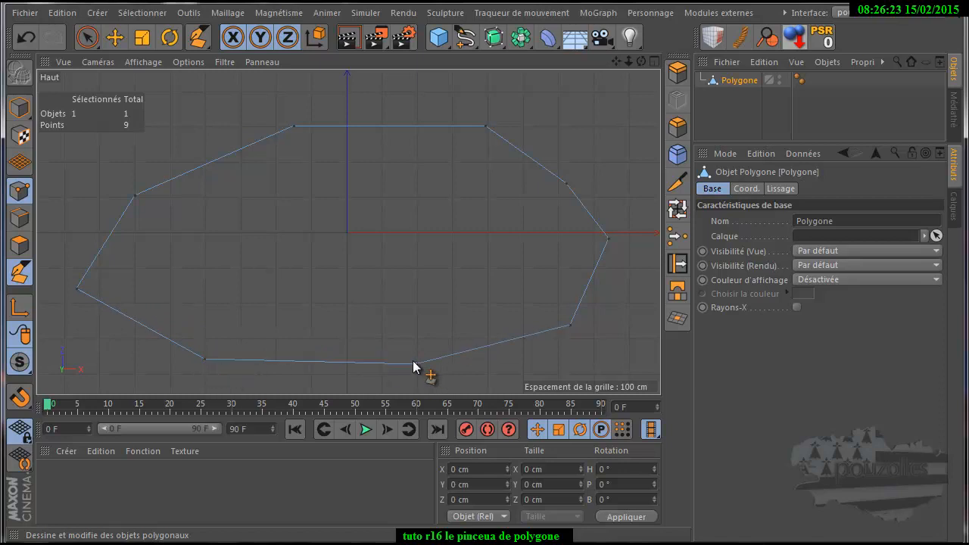
drag(413, 363, 409, 321)
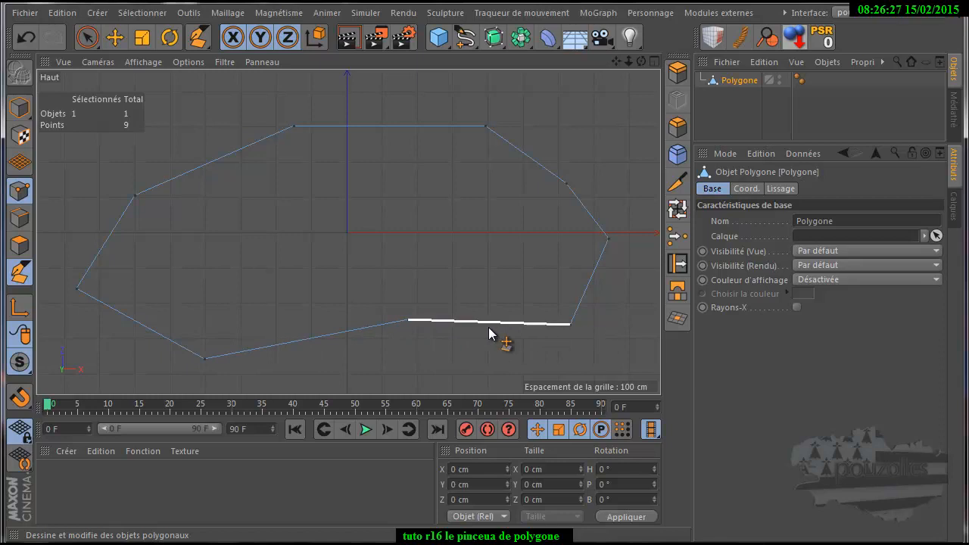
drag(409, 322, 409, 356)
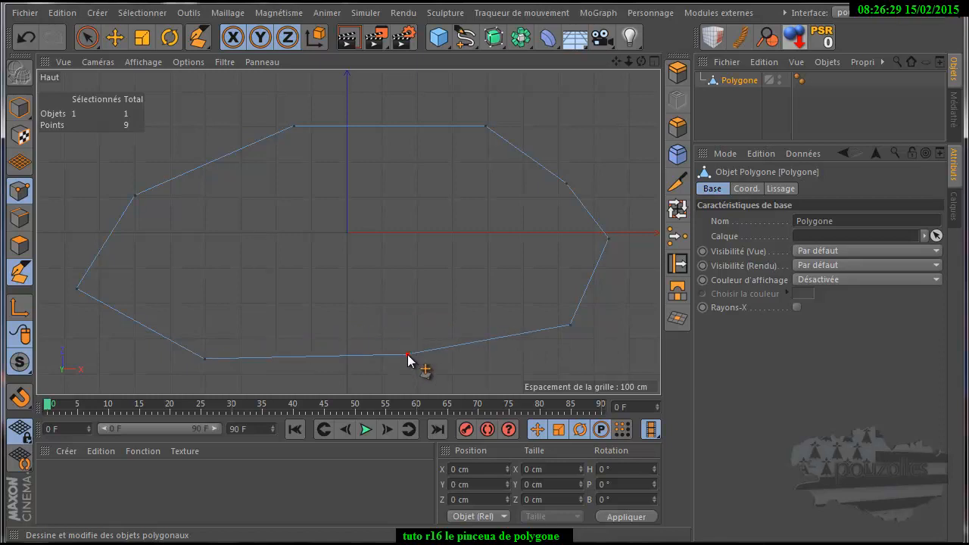
drag(567, 182, 582, 165)
Step: Move the upper-left edge out and back, and shift the whole polygon slightly up and to the right
drag(208, 166, 190, 133)
drag(190, 133, 209, 168)
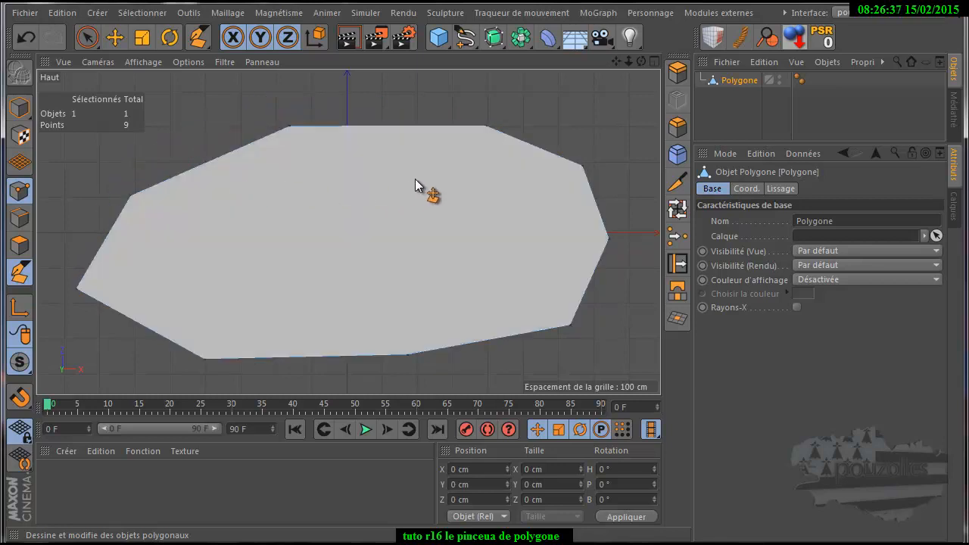
mouse_move(355, 245)
mouse_down()
mouse_move(394, 217)
mouse_move(337, 216)
mouse_move(379, 247)
mouse_move(361, 240)
mouse_up()
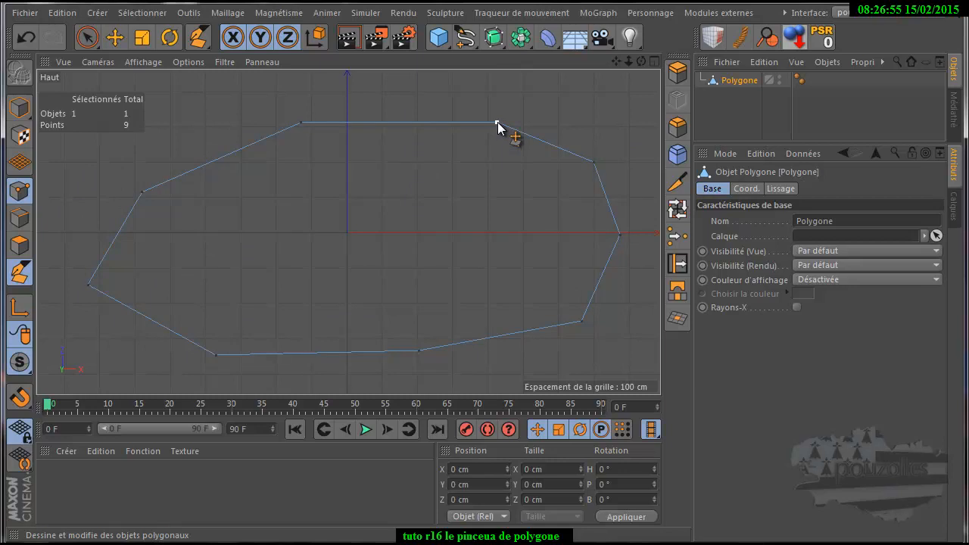
Step: Divide the polygon with three cuts running from its top outline to its bottom outline
click(497, 122)
click(582, 322)
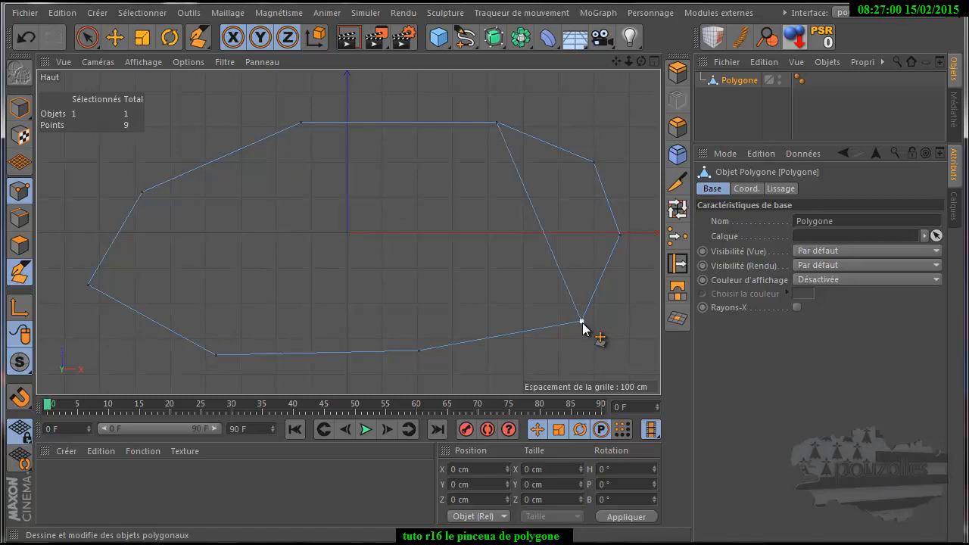
click(418, 351)
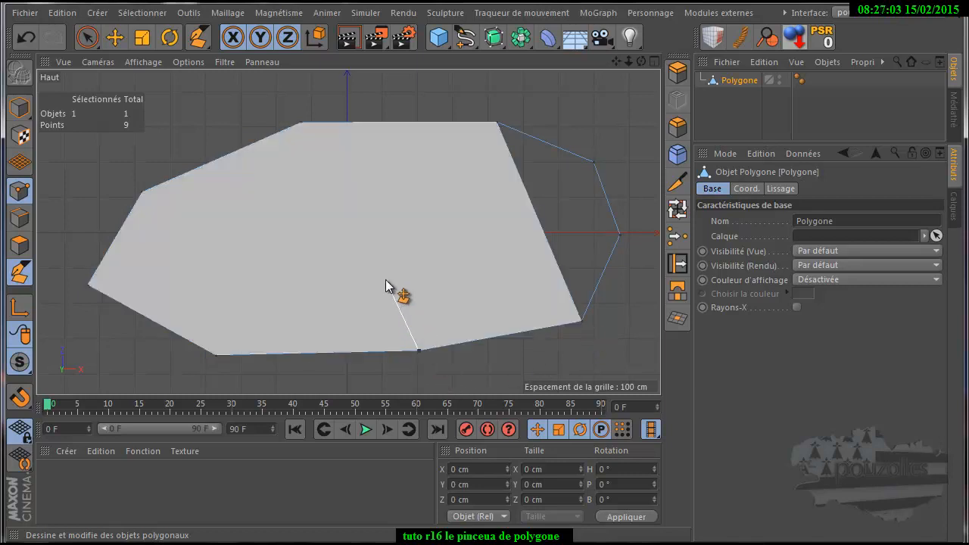
click(302, 123)
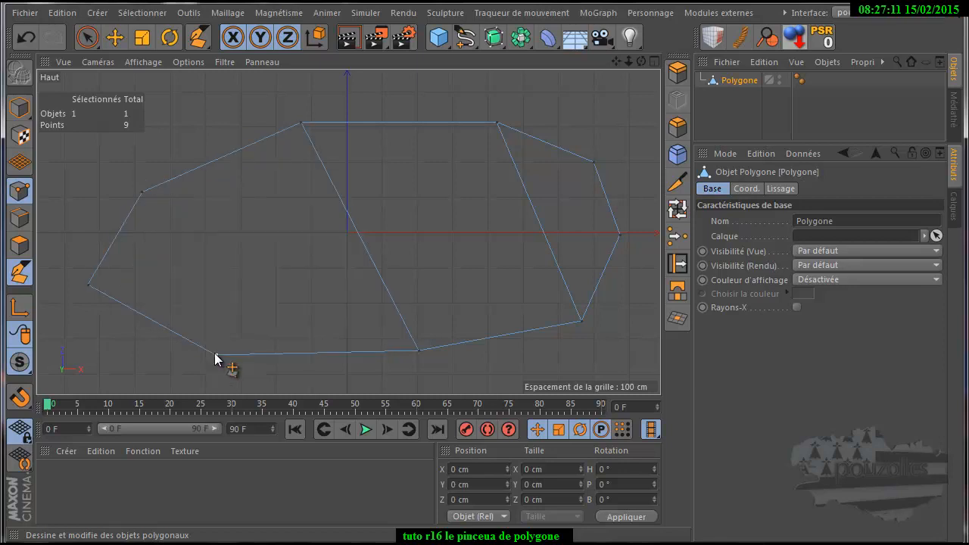
click(214, 353)
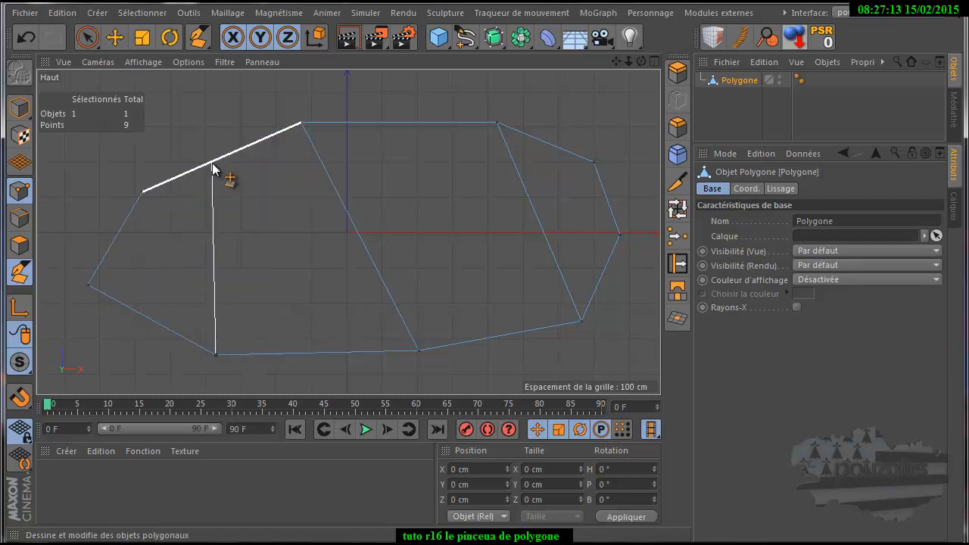
click(213, 161)
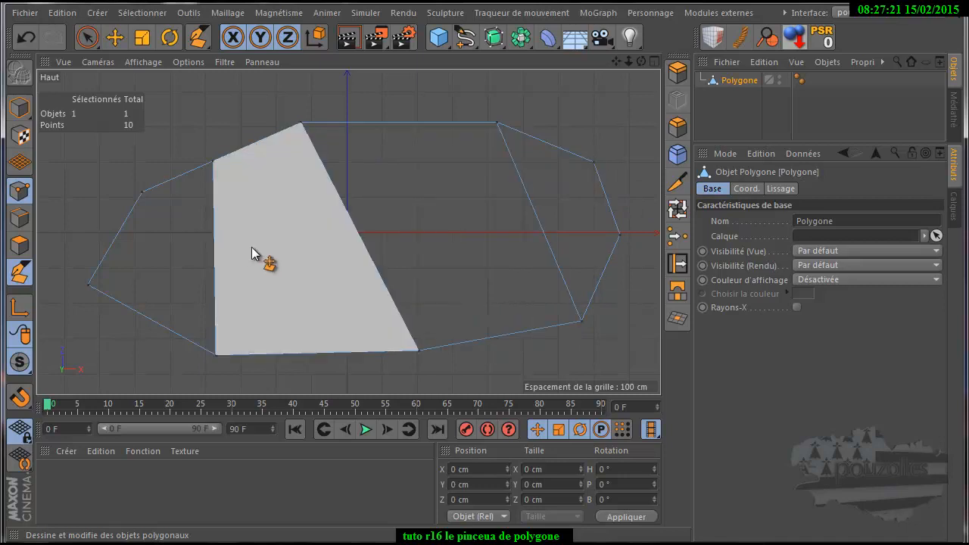
Step: Cut the mesh lengthwise from the left outline edge across the three dividing edges to the right outline edge
click(118, 234)
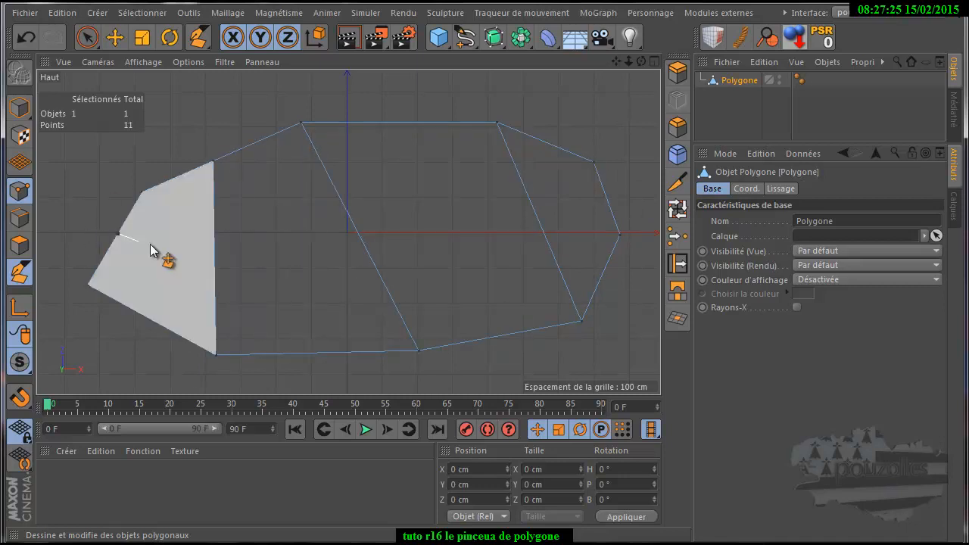
click(215, 249)
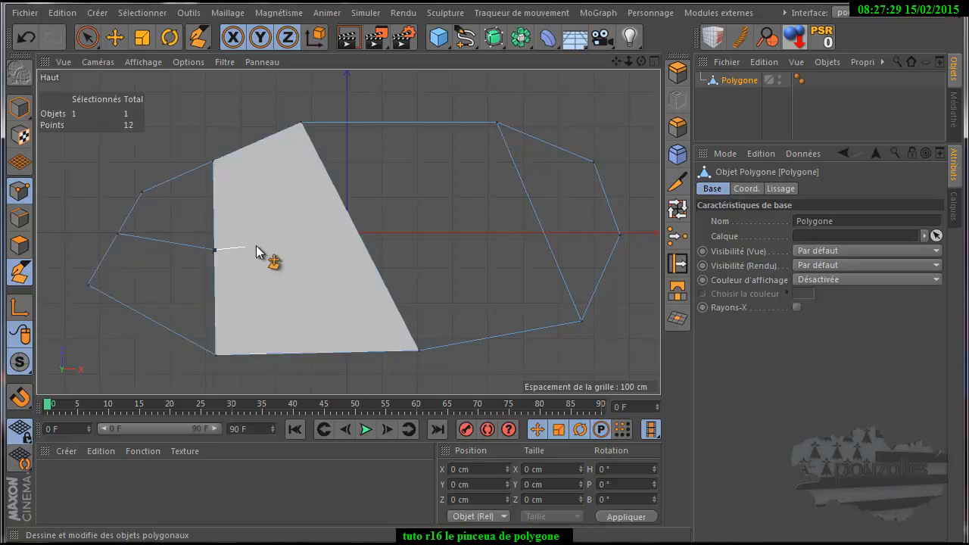
click(359, 235)
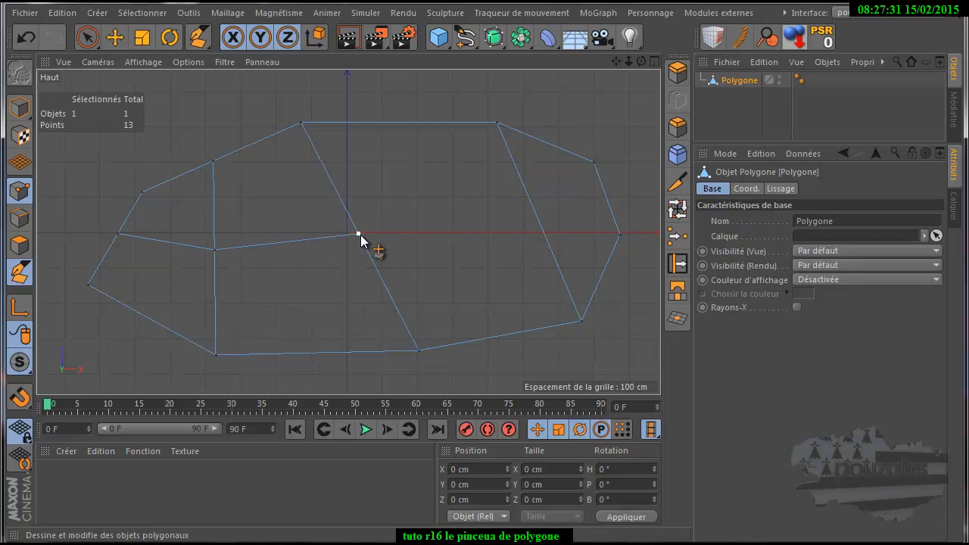
click(536, 214)
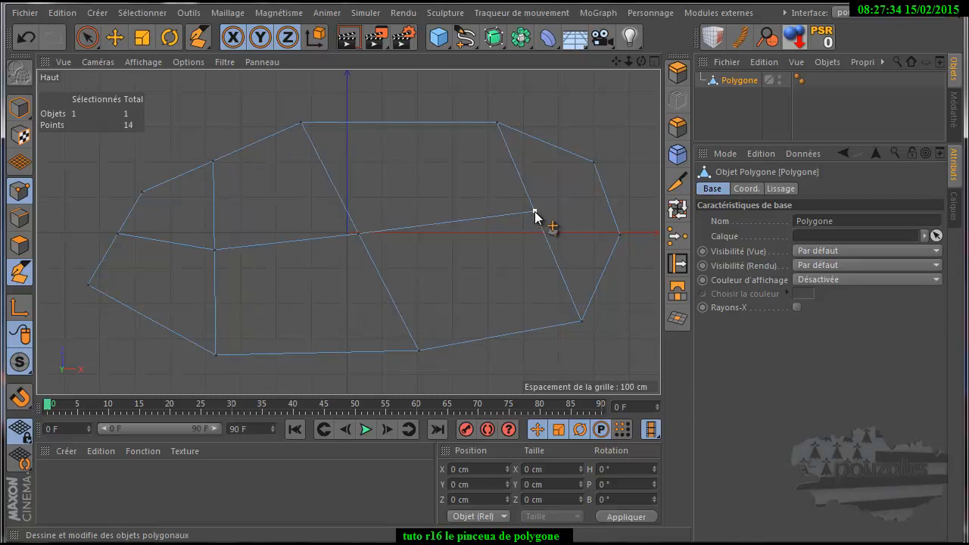
click(606, 199)
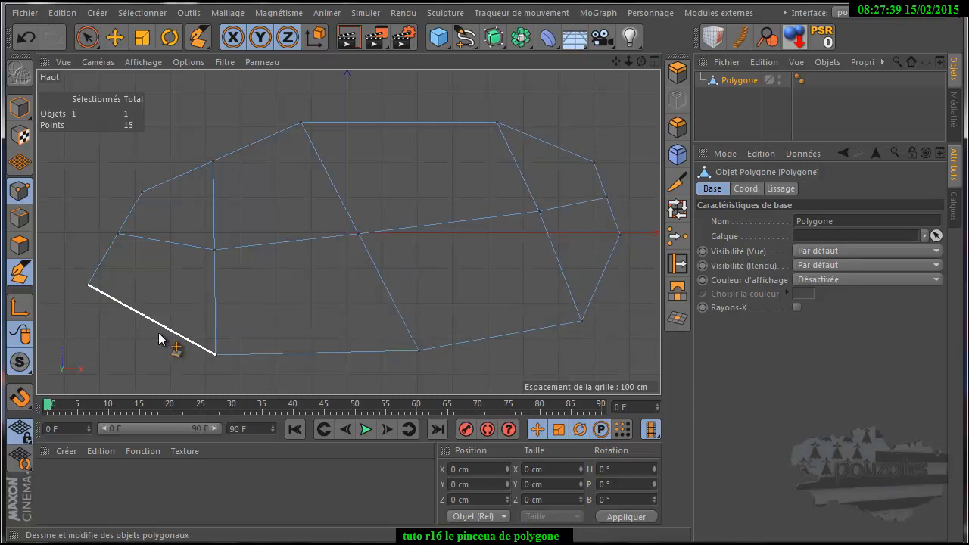
Step: Add a second lengthwise cut below the first one, from the left outline edge to the right outline edge
click(106, 255)
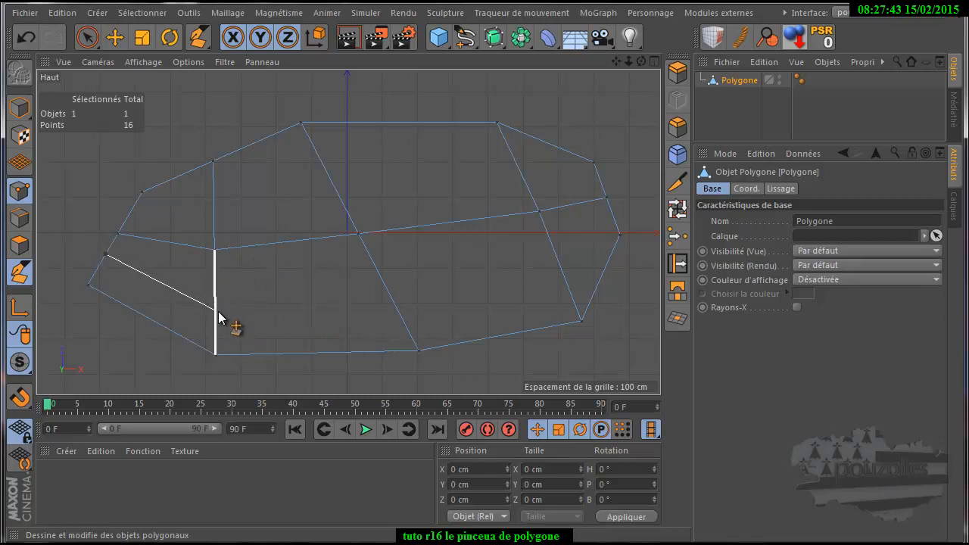
click(216, 313)
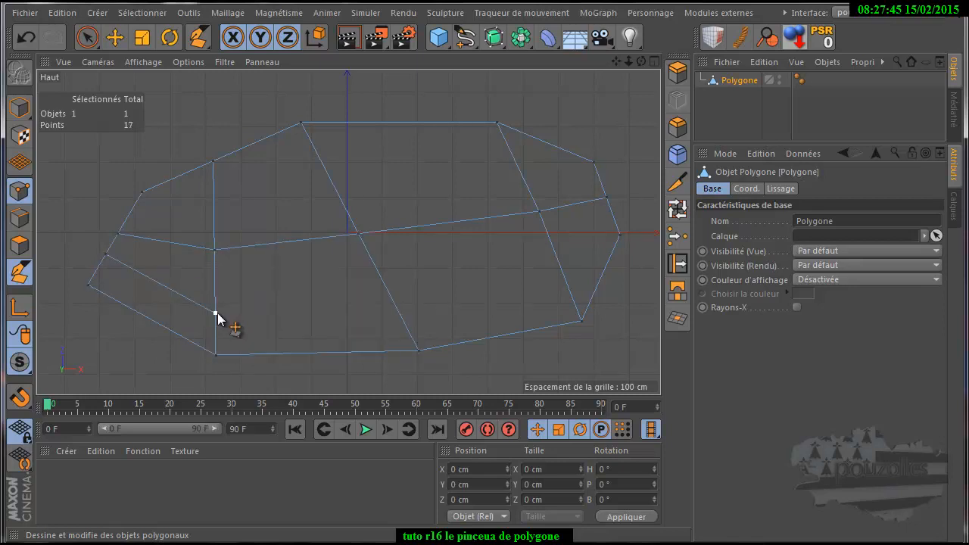
click(617, 217)
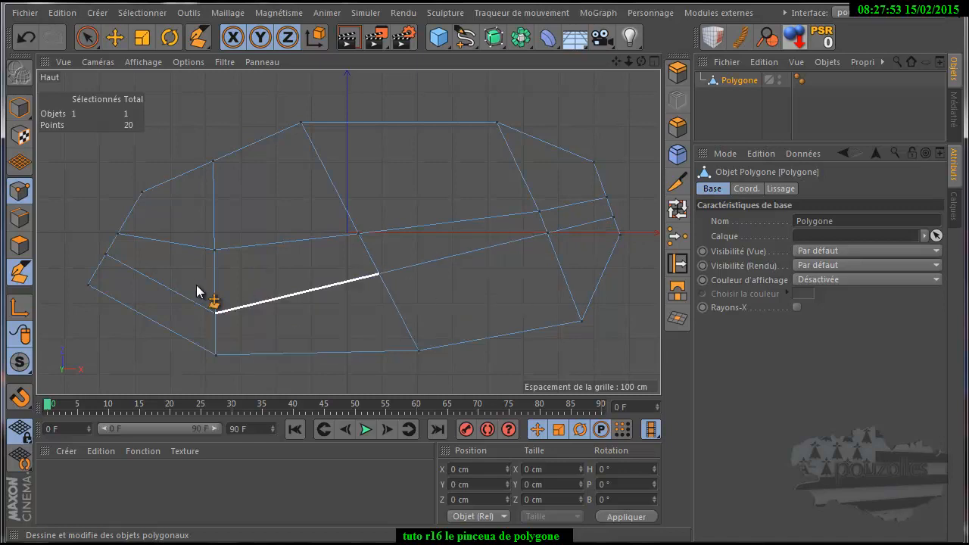
Step: Spread the two lengthwise cuts apart by moving their inner points and the upper cut's right end point
drag(213, 250, 212, 227)
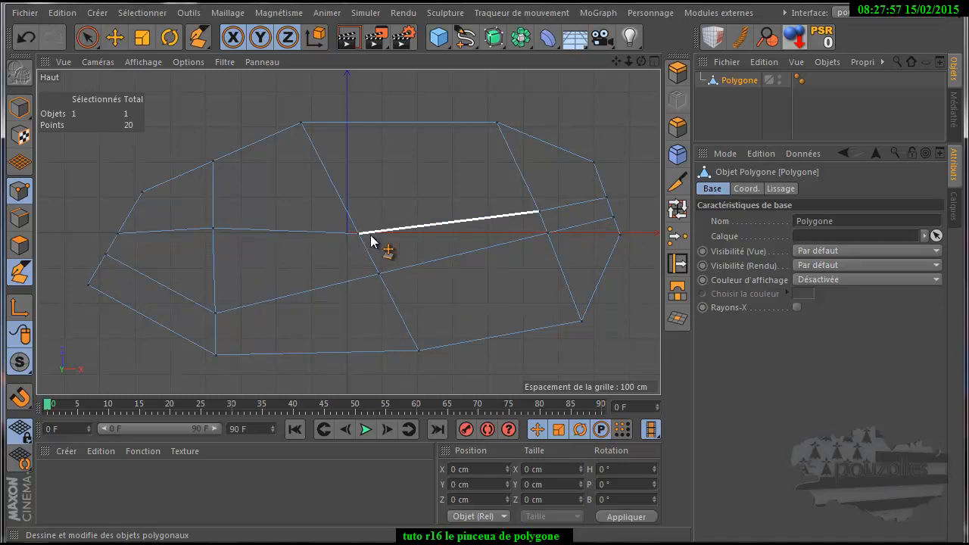
drag(358, 231, 350, 211)
drag(537, 212, 532, 195)
drag(547, 234, 551, 245)
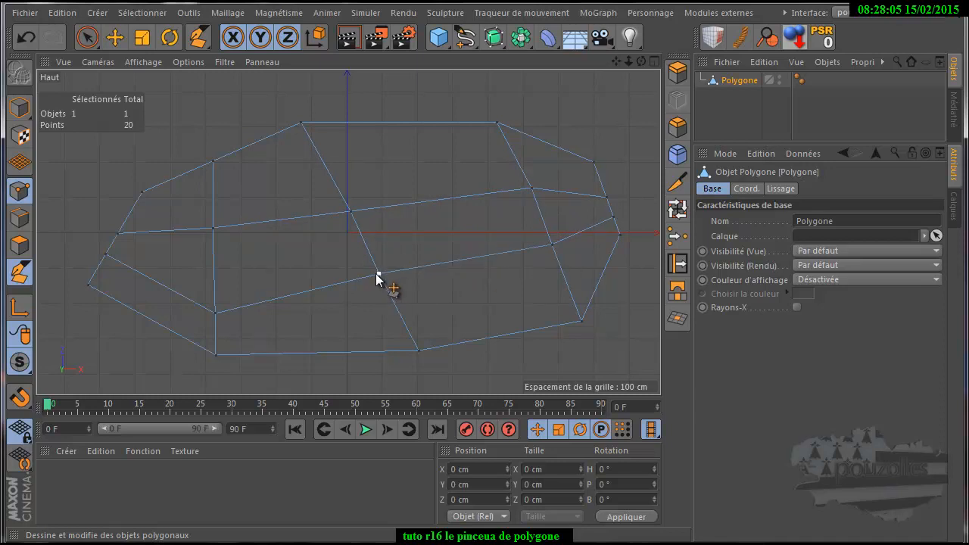
drag(379, 275, 392, 307)
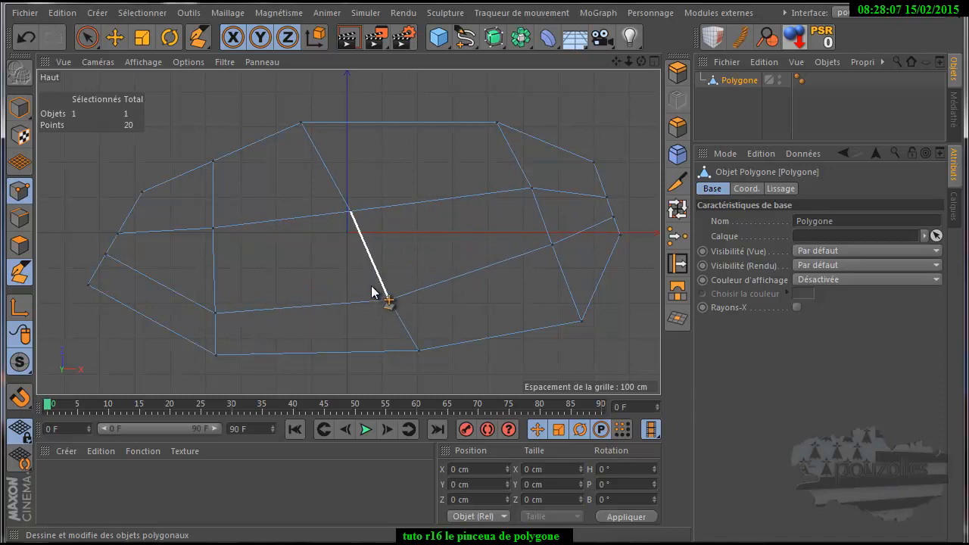
drag(605, 201, 606, 192)
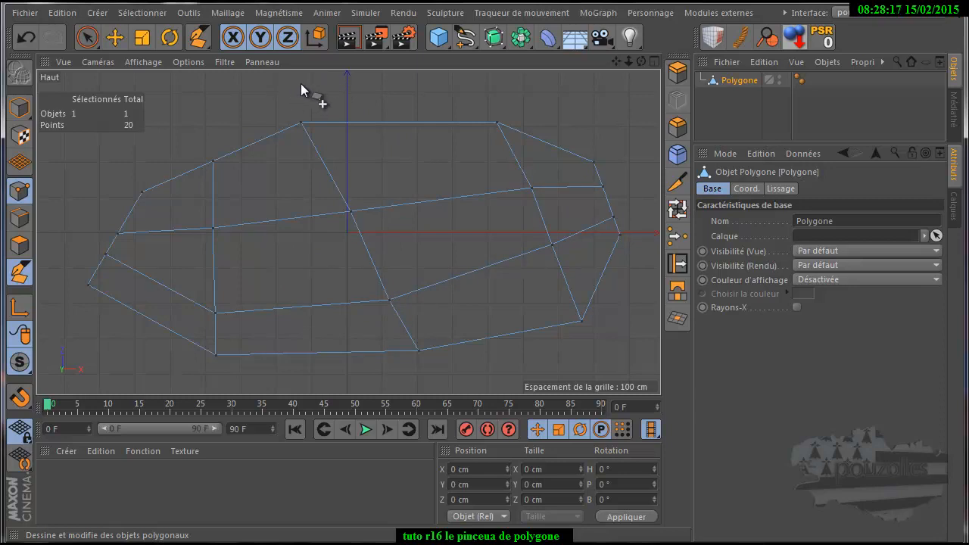
Step: Try deleting the left point of the mesh's top edge, and undo the deletion
ctrl+click(302, 123)
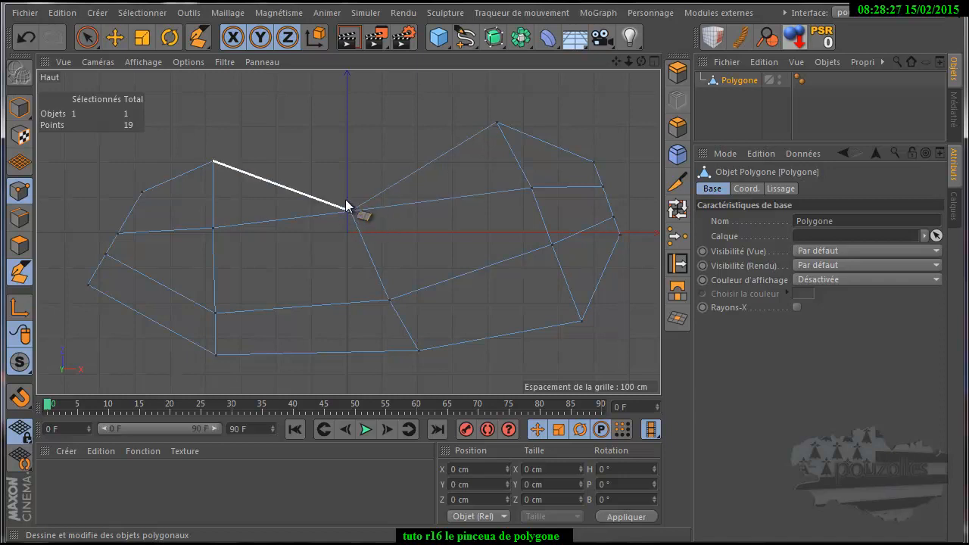
key(ctrl+z)
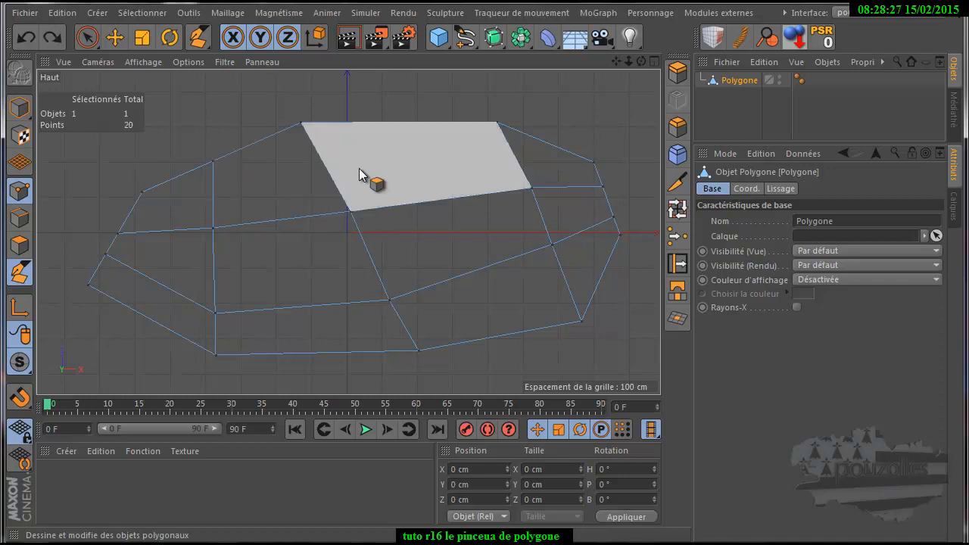
Step: Delete the top middle polygon and redraw it between its four corner points
ctrl+click(412, 157)
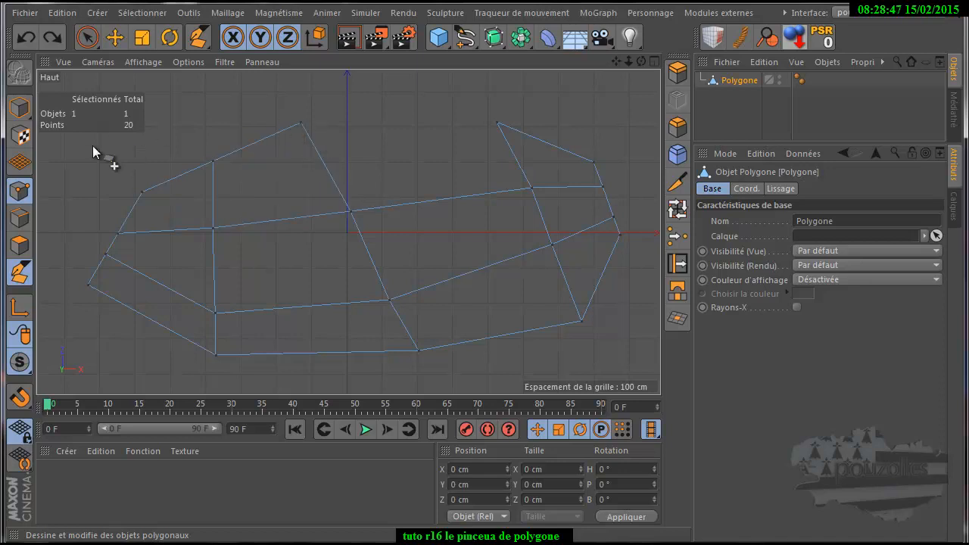
click(301, 122)
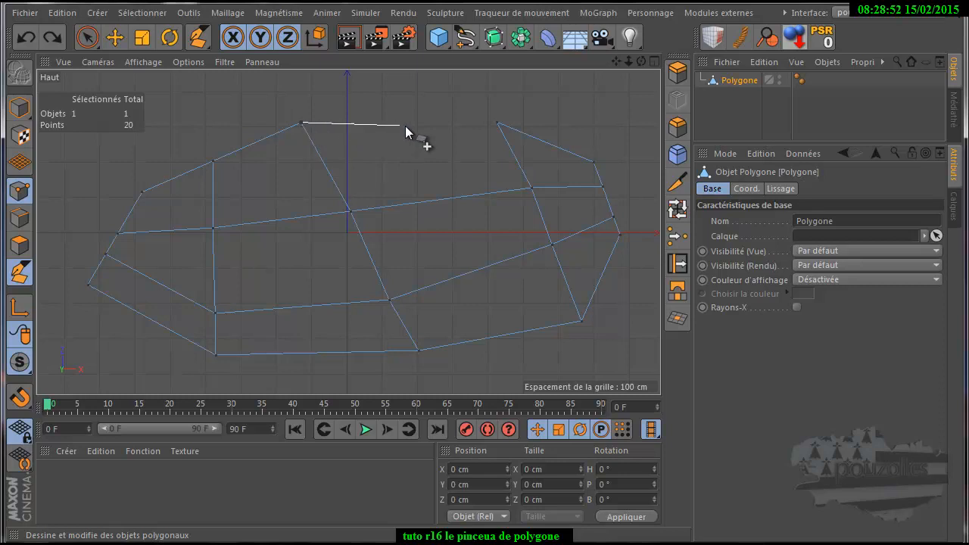
click(496, 123)
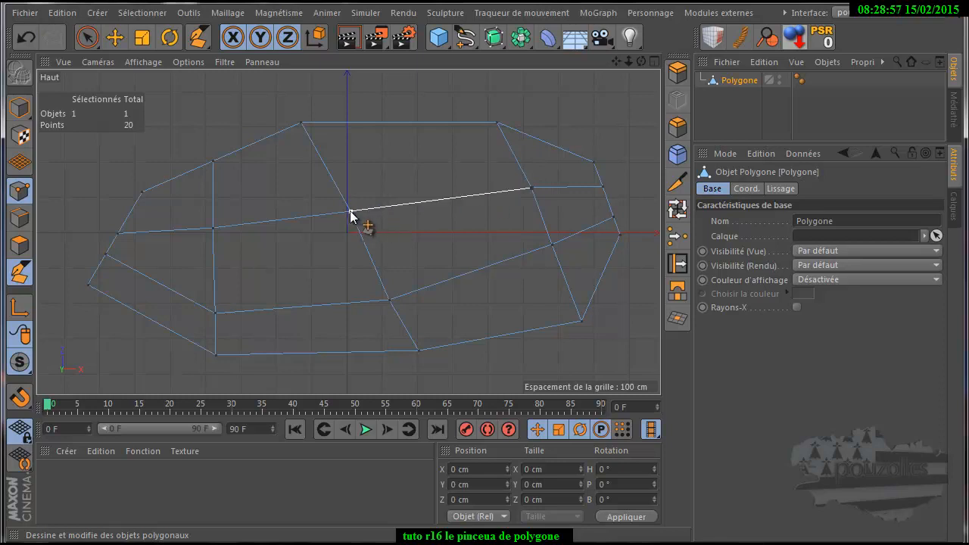
drag(352, 213, 303, 129)
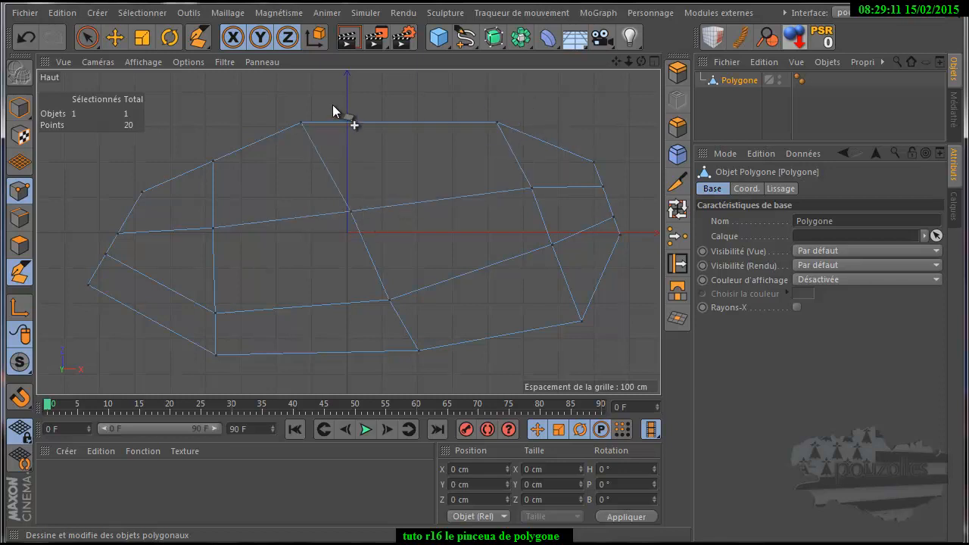
Step: Remove the top edge of the redrawn top middle polygon to open the gap
ctrl+click(394, 120)
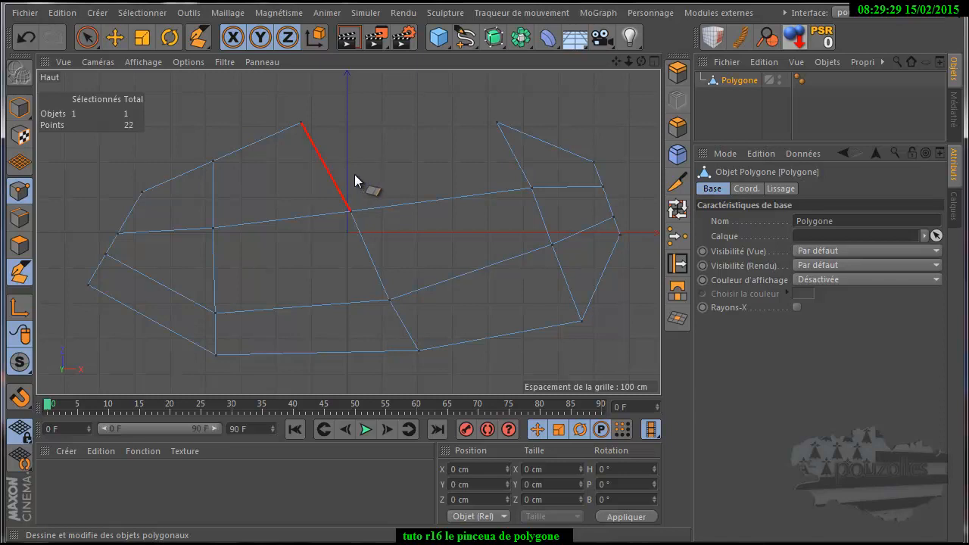
Step: Try filling the top middle gap from its left edge, first with Fusion automatique on and again with it off, undoing each attempt
drag(387, 173, 511, 154)
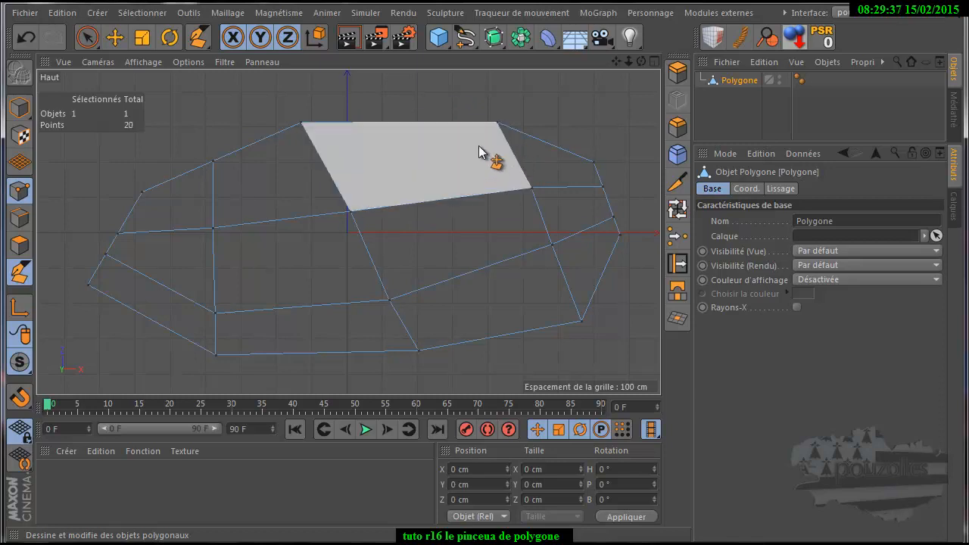
click(28, 43)
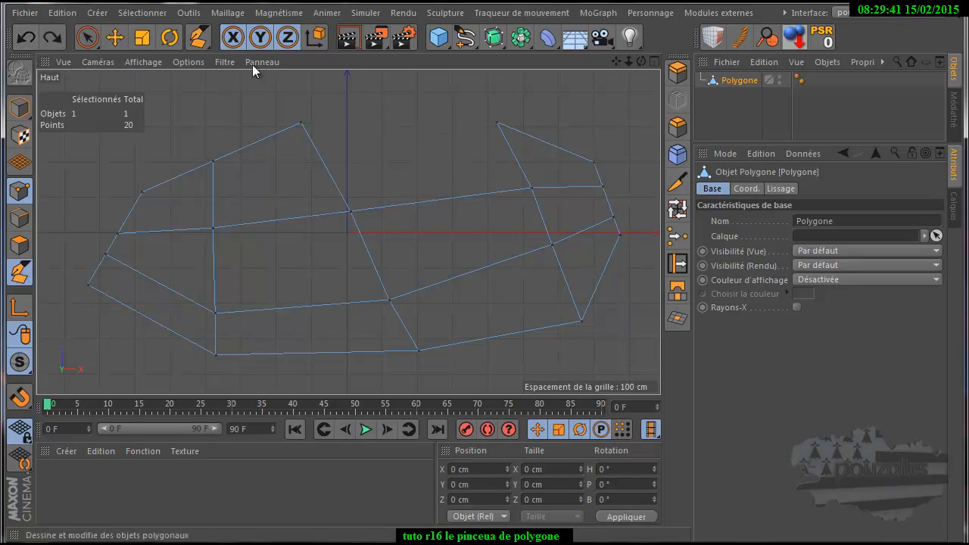
click(194, 41)
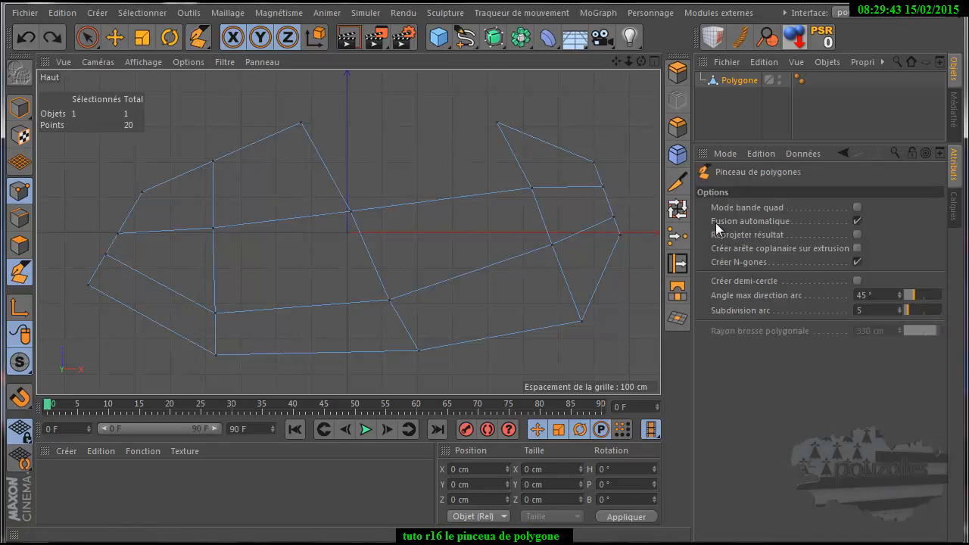
click(856, 222)
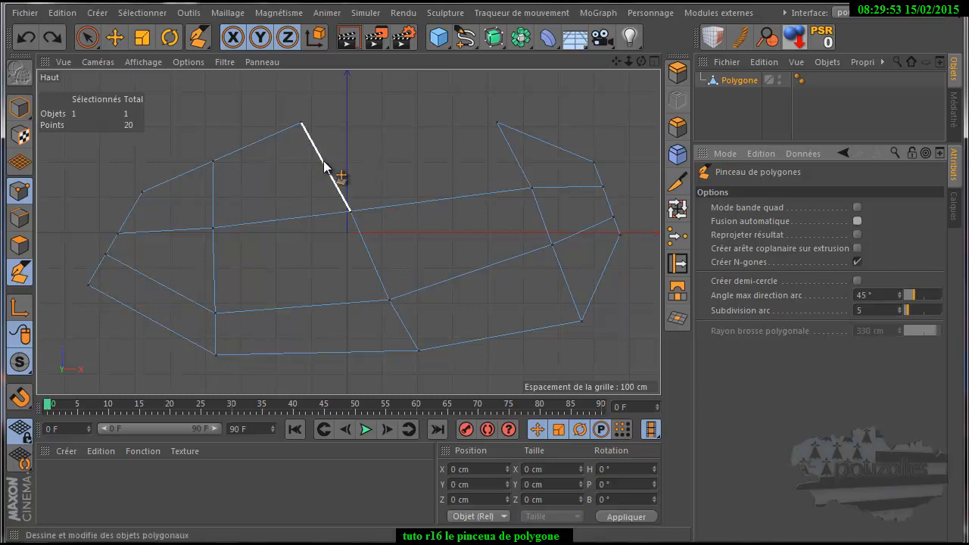
ctrl+drag(356, 155, 465, 141)
click(23, 39)
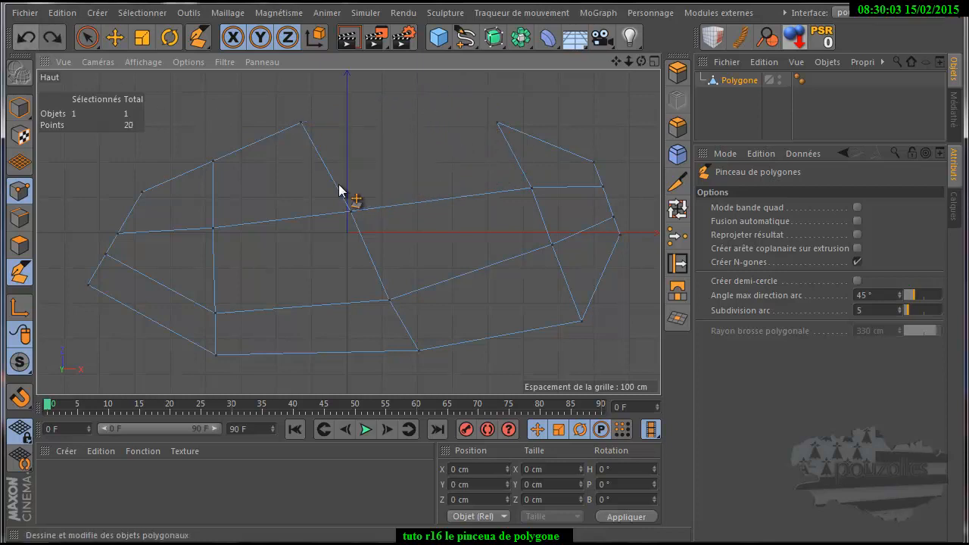
Step: Re-enable Fusion automatique and extrude the gap's left edge onto its right edge to rebuild the top middle polygon
click(858, 219)
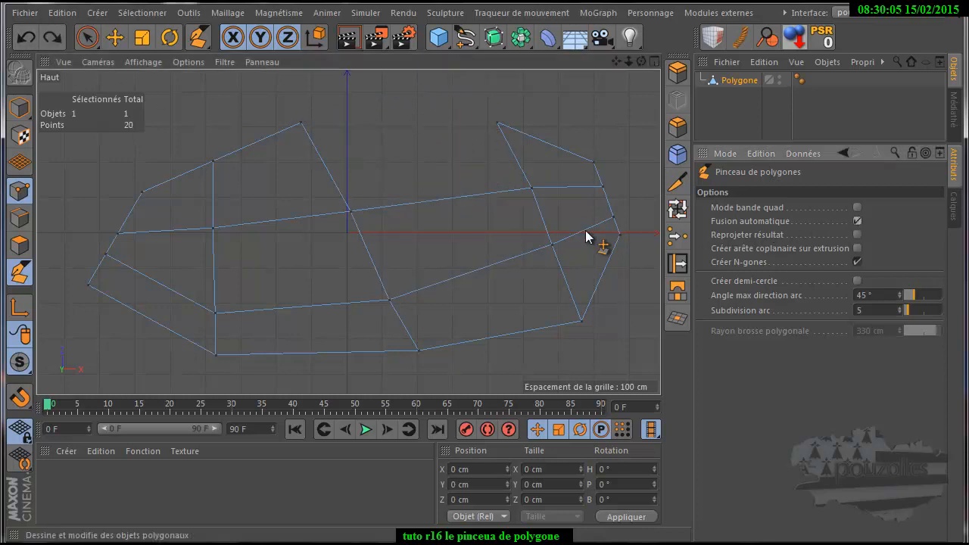
ctrl+drag(329, 176, 470, 182)
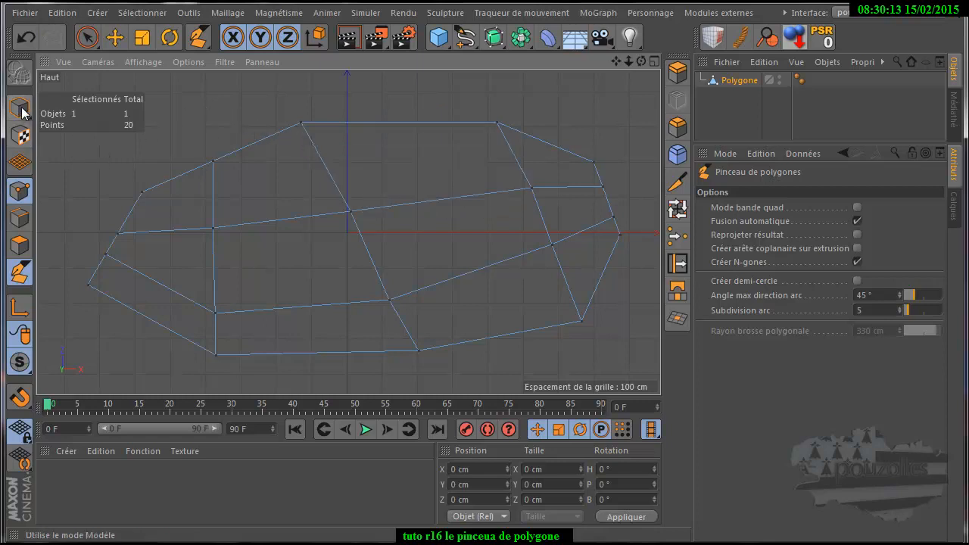
Step: Check that the rebuilt polygon's two right corner points are merged by selecting each with Rectangle de sélection
drag(86, 33, 156, 82)
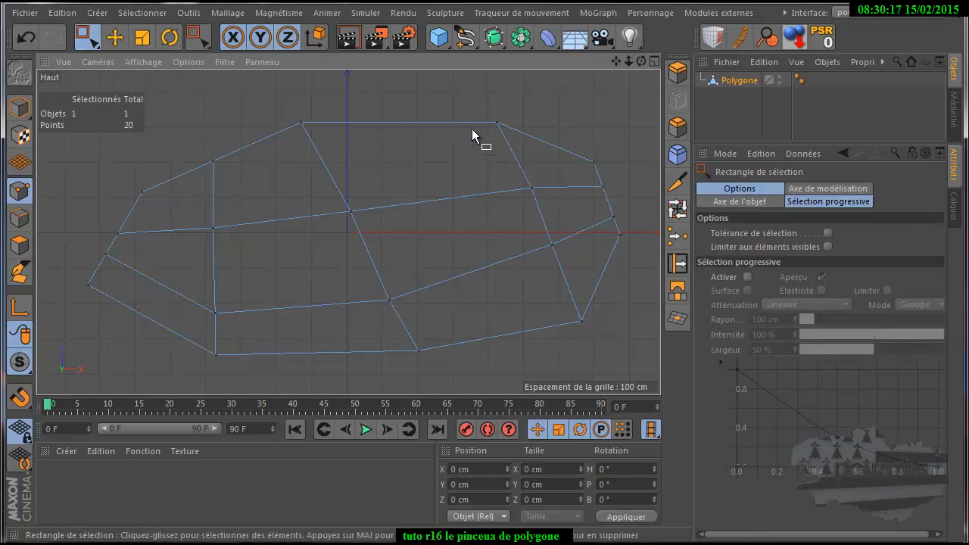
drag(476, 107, 530, 143)
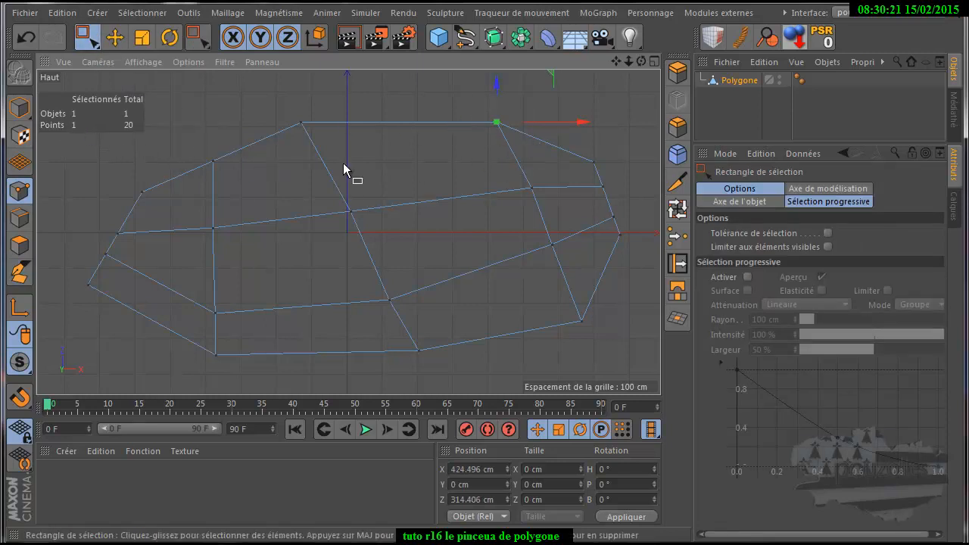
drag(508, 168, 560, 203)
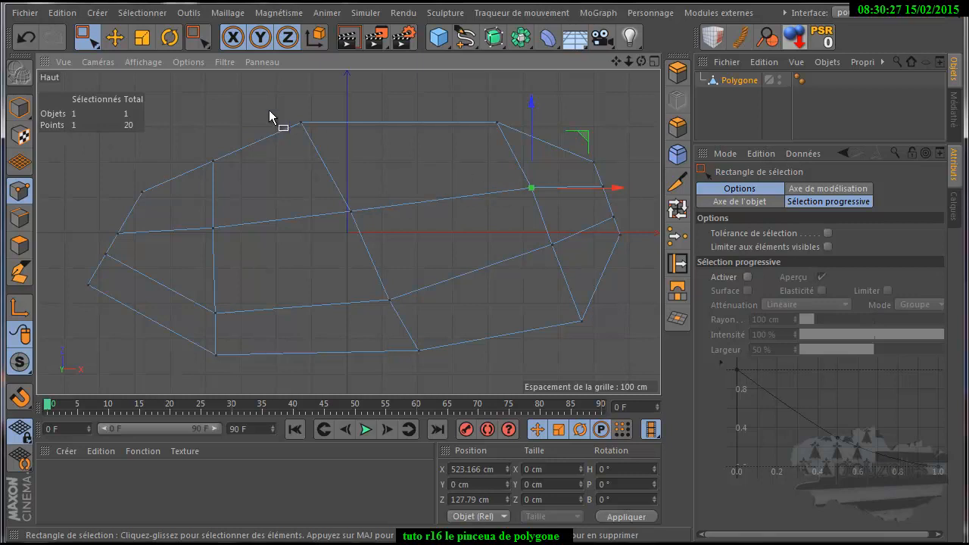
Step: Draw a small detached quad above the mesh's upper-left edge with Pinceau de polygones and bridge its lower edge to that edge
click(186, 42)
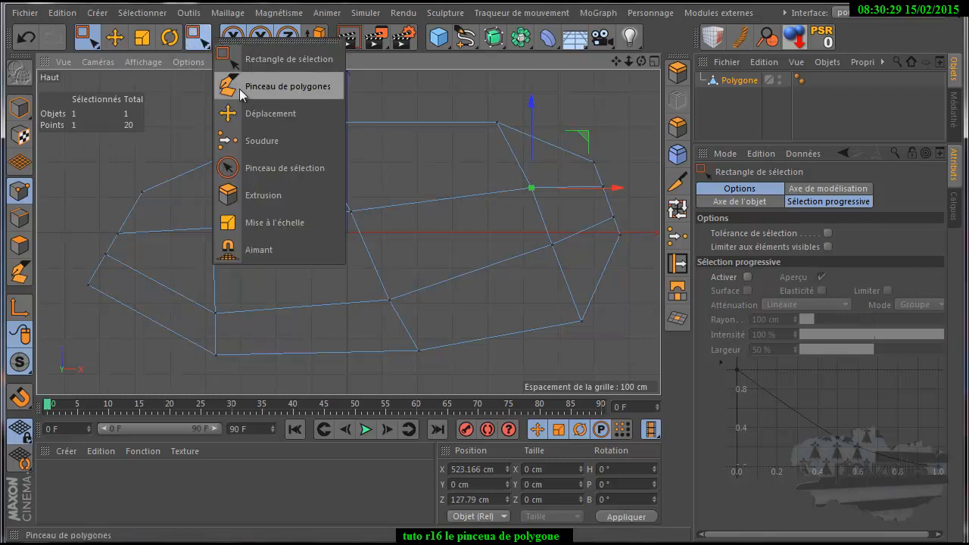
click(253, 86)
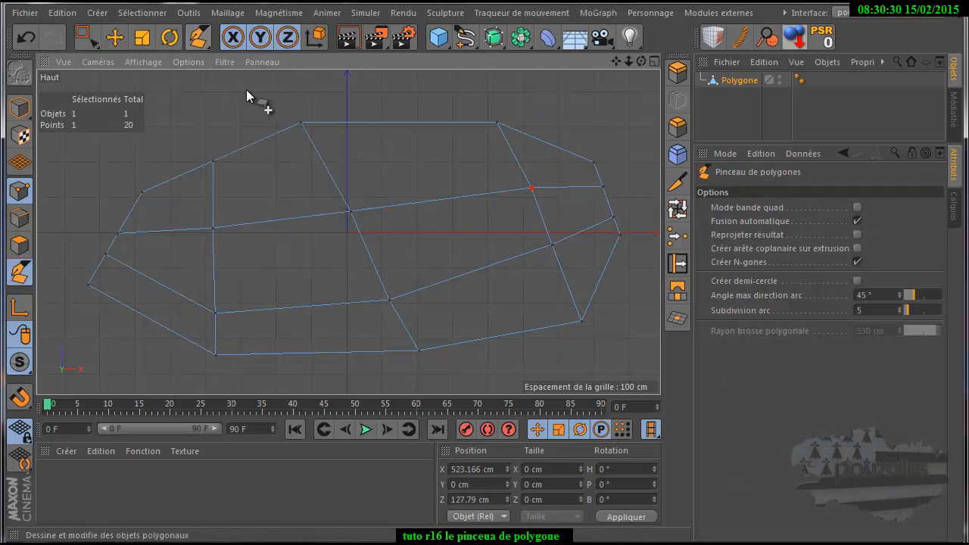
click(195, 110)
click(217, 120)
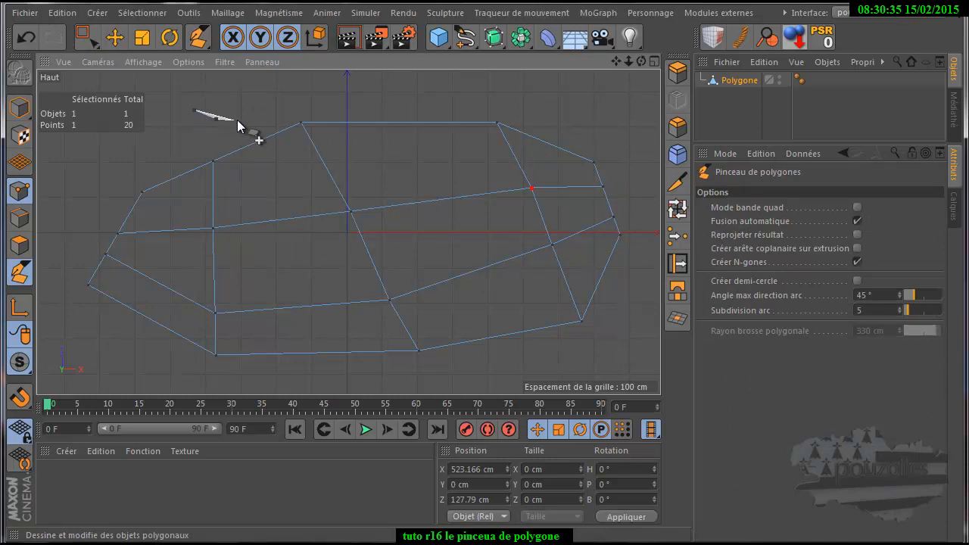
click(276, 103)
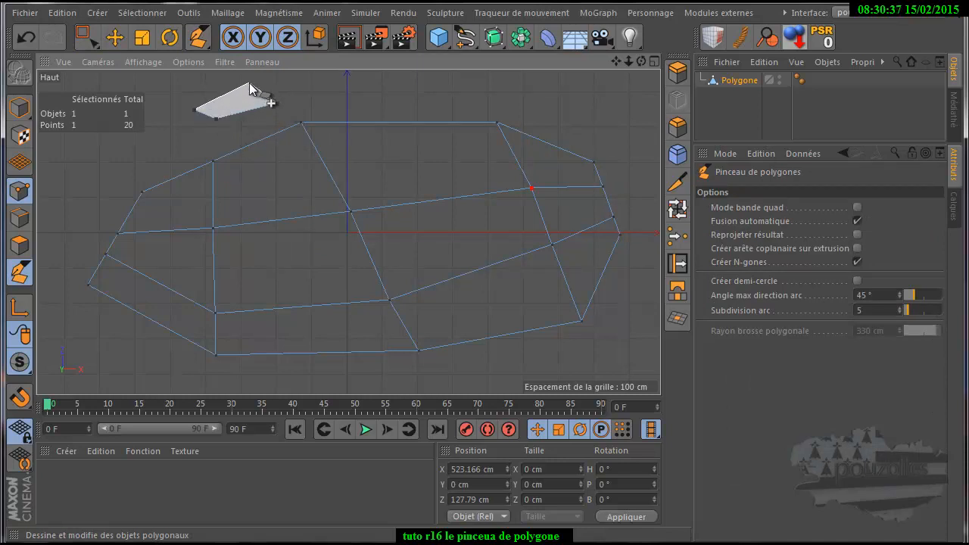
click(250, 83)
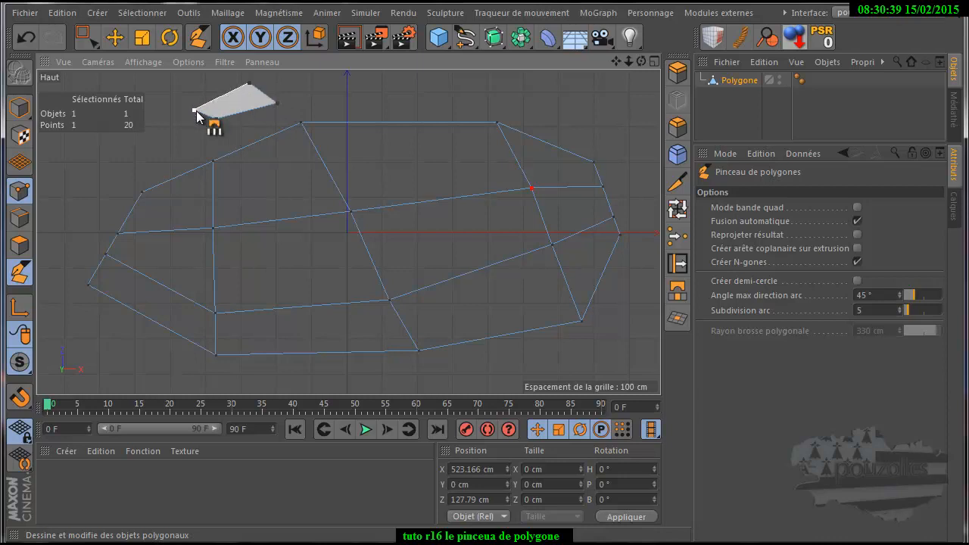
click(196, 111)
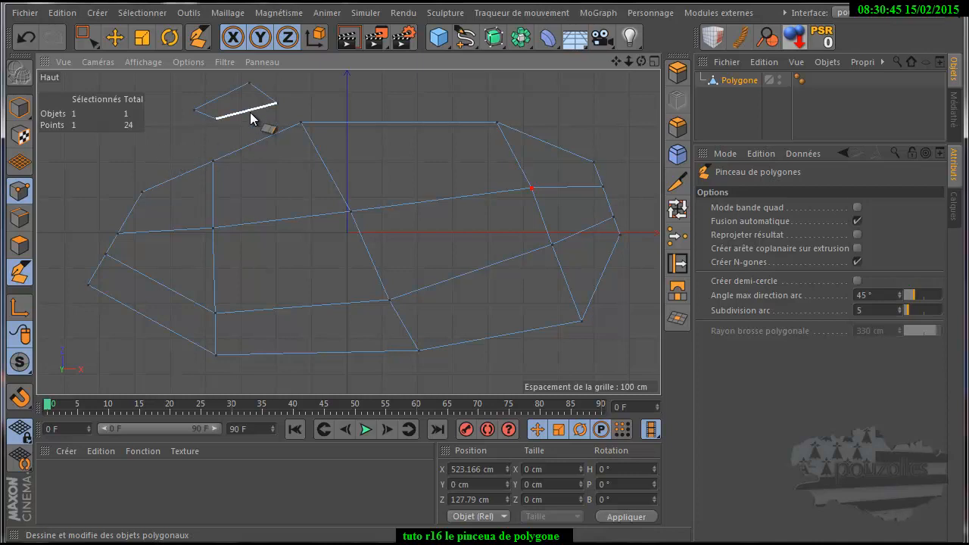
ctrl+drag(249, 118, 249, 144)
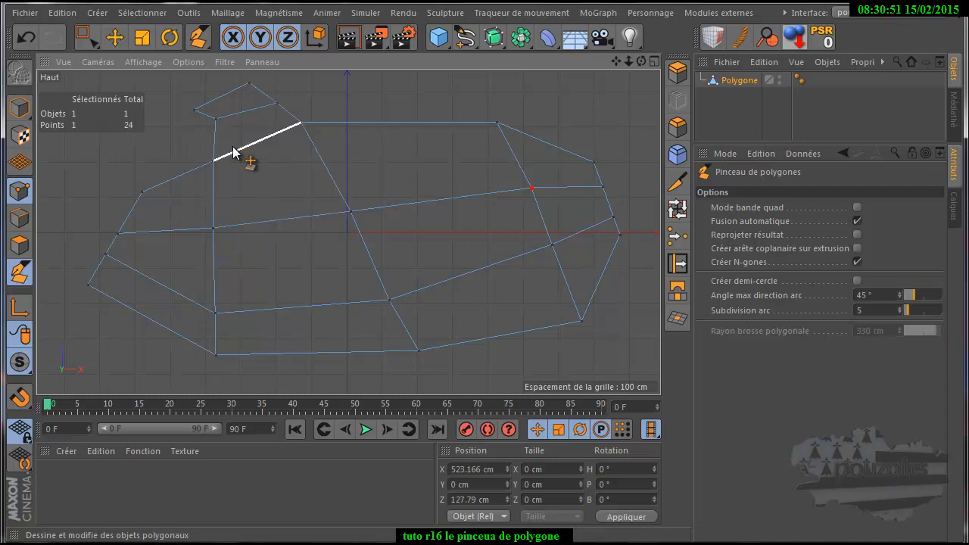
Step: Draw a larger detached quad to the right of the mesh and bridge its left edge to the mesh's right boundary edge
scroll(284, 166, down, 3)
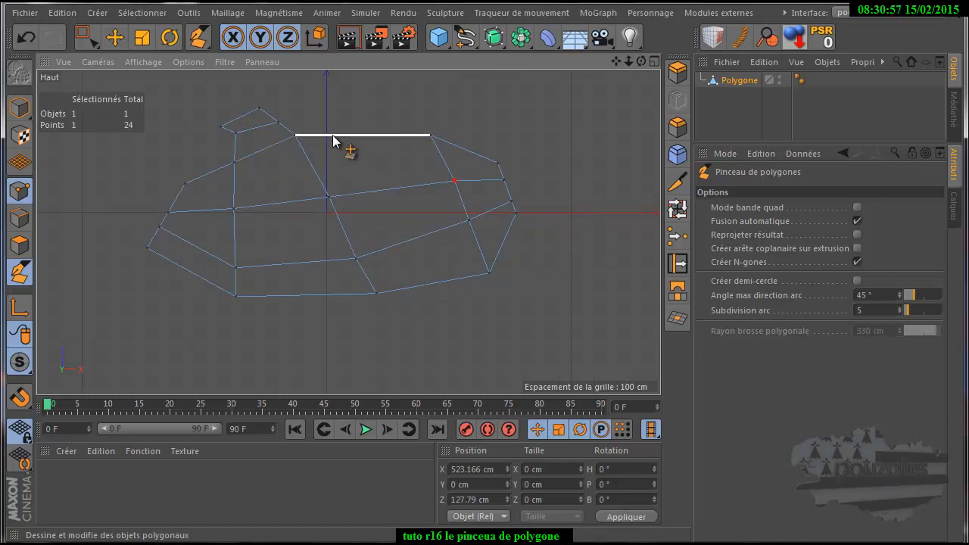
click(734, 80)
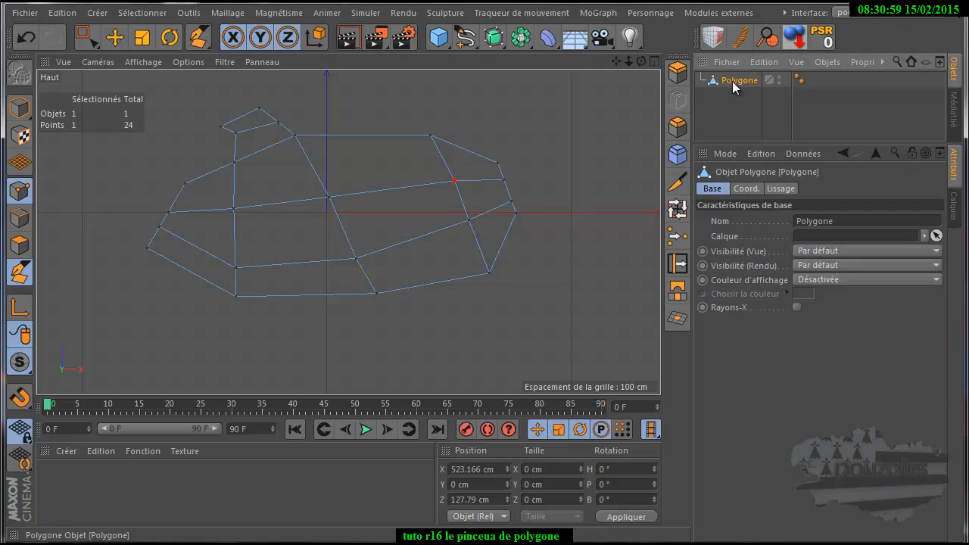
click(532, 102)
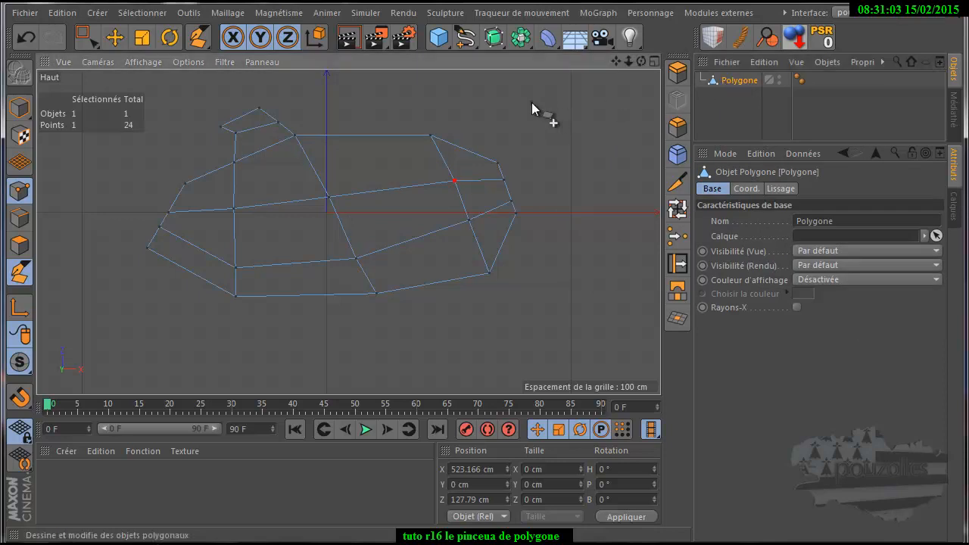
click(599, 100)
click(629, 169)
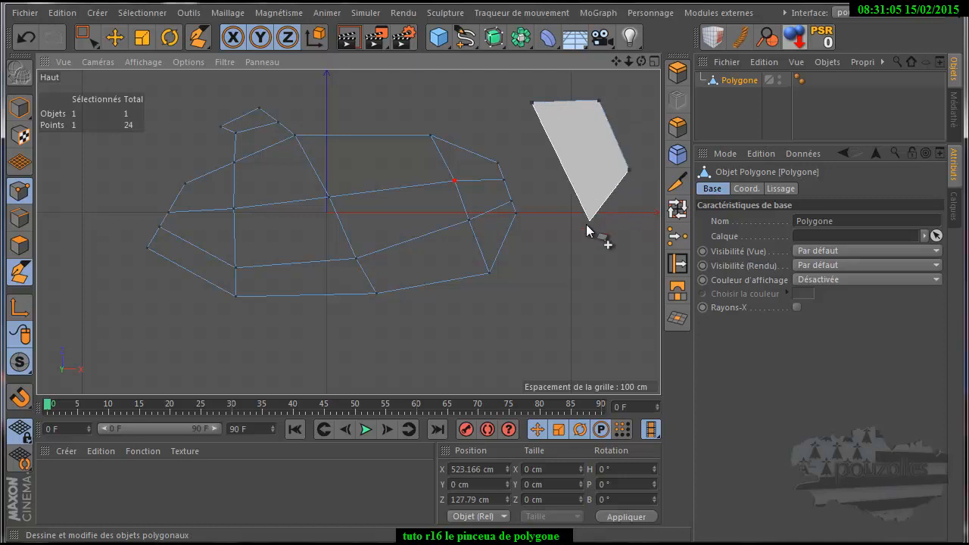
click(566, 220)
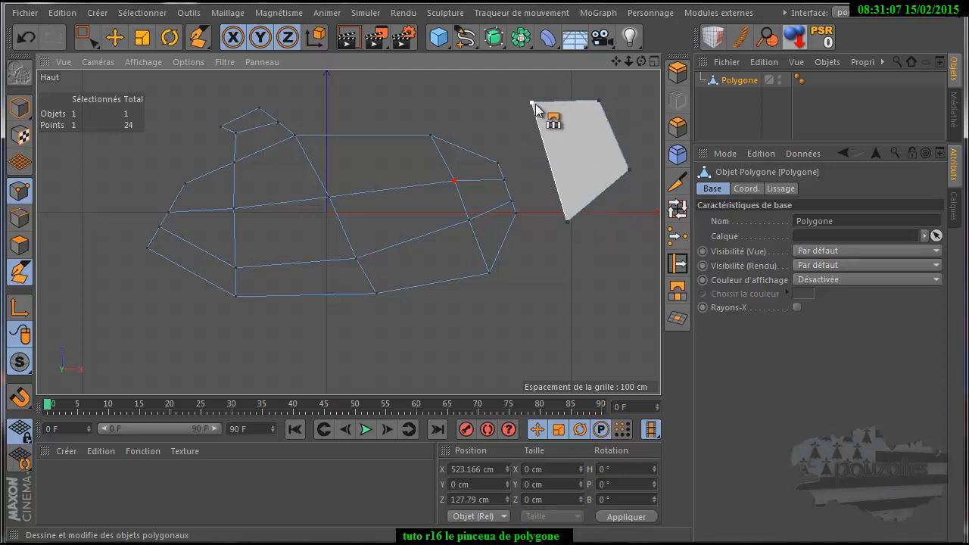
click(533, 103)
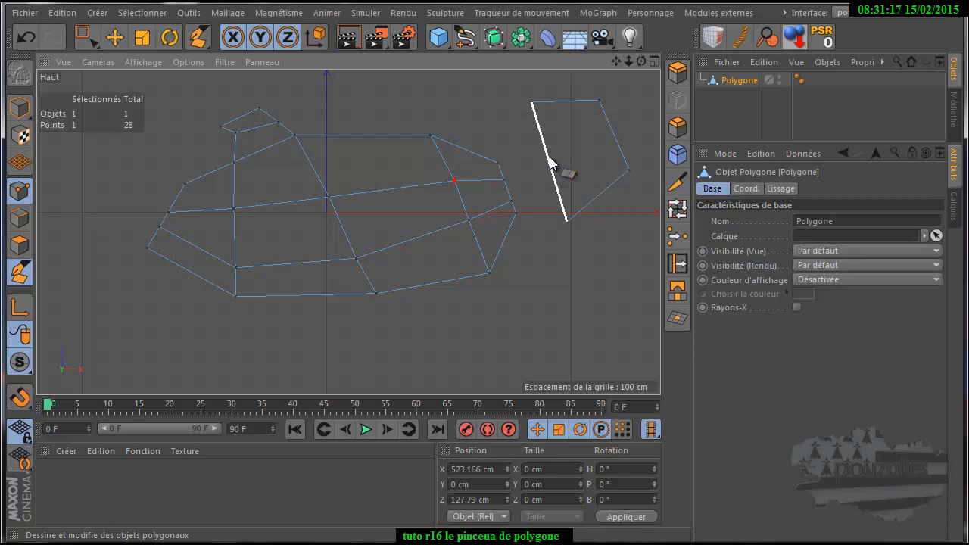
ctrl+drag(548, 172, 507, 187)
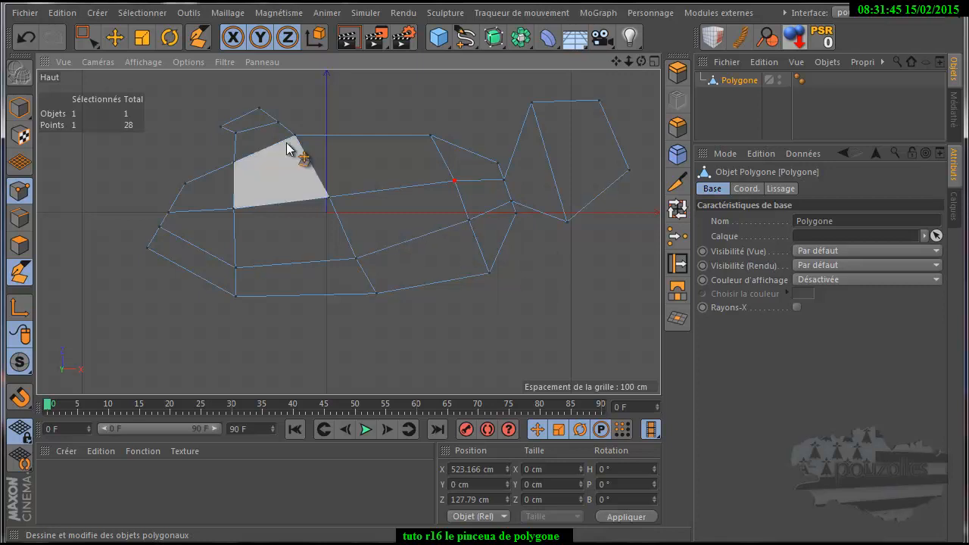
Step: Subdivide the mesh's top middle edge with 3 evenly spaced points
click(198, 37)
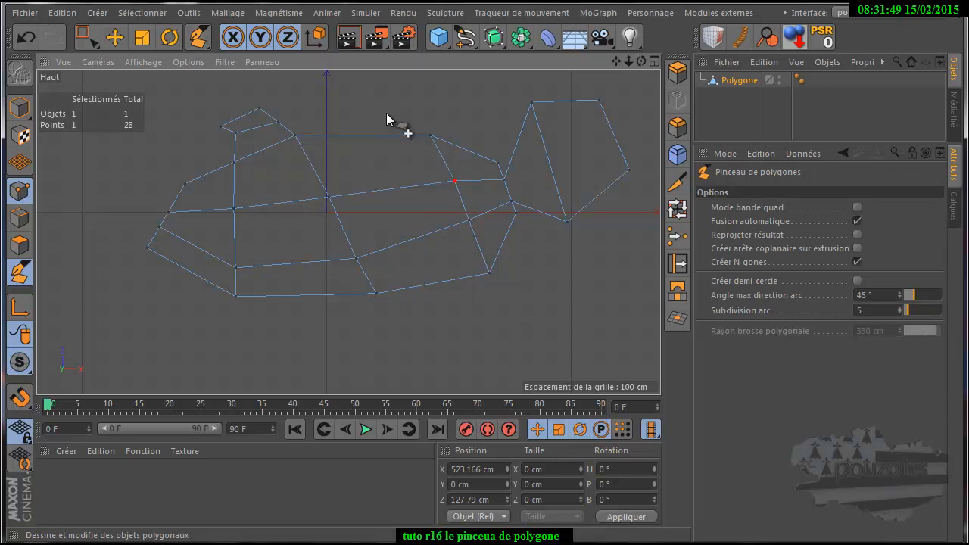
drag(616, 61, 485, 343)
scroll(372, 202, up, 5)
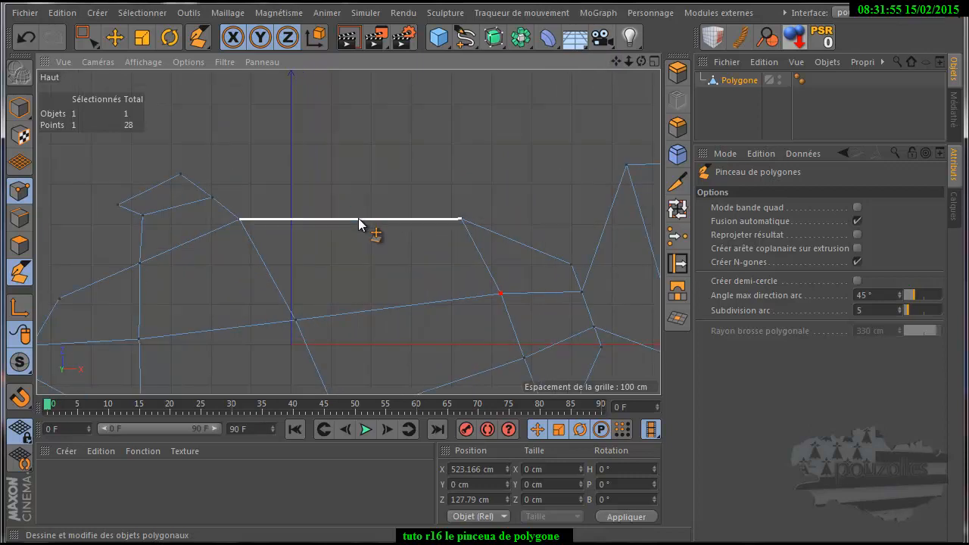
middle_drag(358, 218, 484, 345)
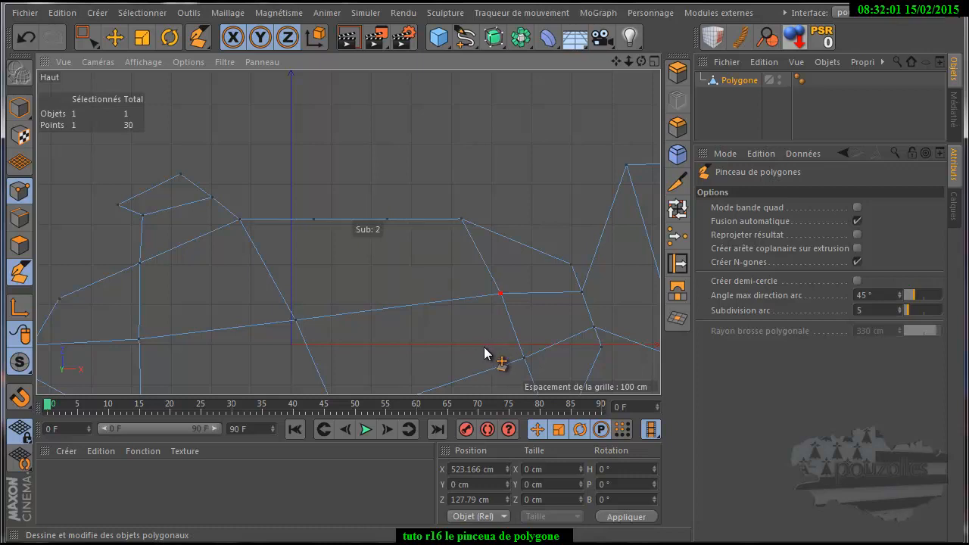
middle_drag(484, 346, 484, 347)
middle_drag(486, 347, 486, 347)
click(450, 256)
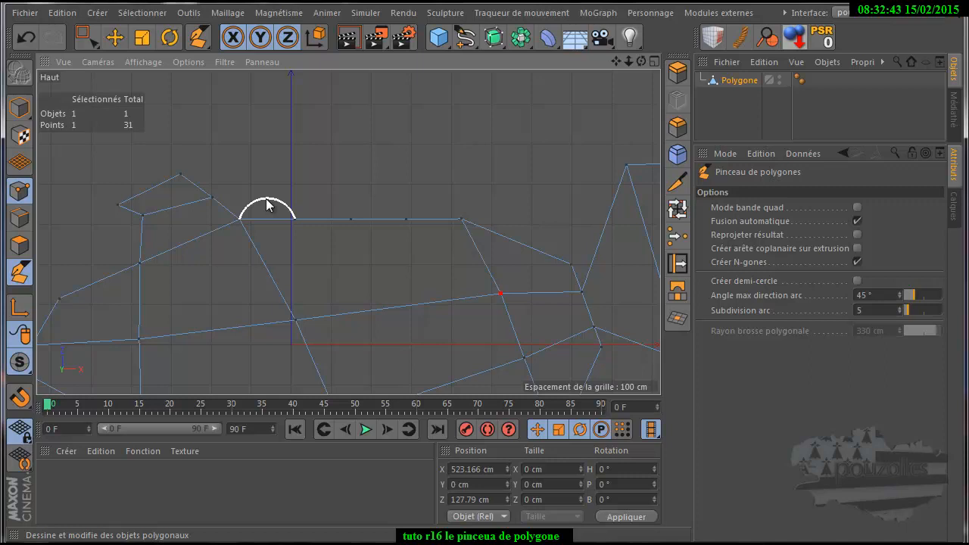
Step: Bend the leftmost segment of the subdivided top edge into an upward arc with 3 subdivisions
ctrl+shift+click(266, 199)
scroll(485, 346, up, 1)
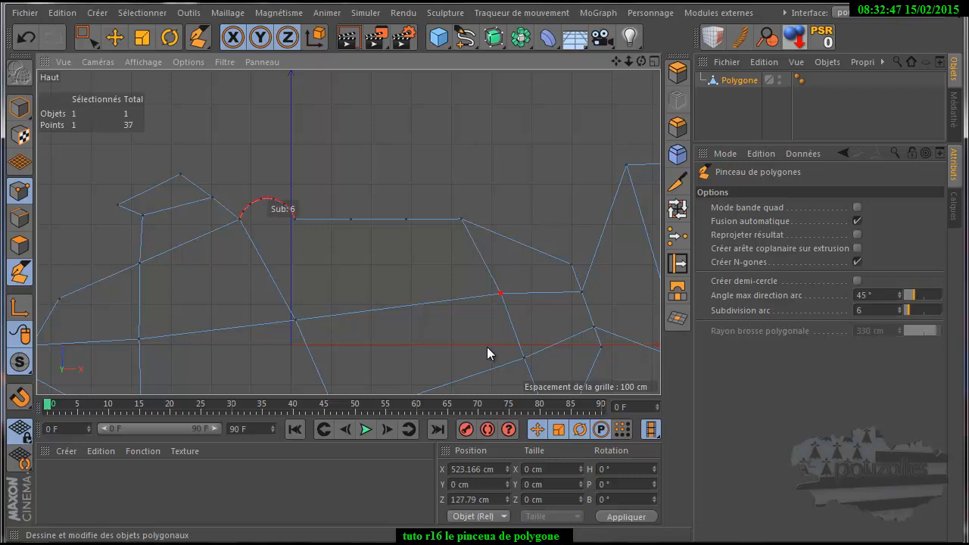
scroll(487, 353, up, 1)
scroll(484, 347, down, 1)
drag(485, 347, 485, 347)
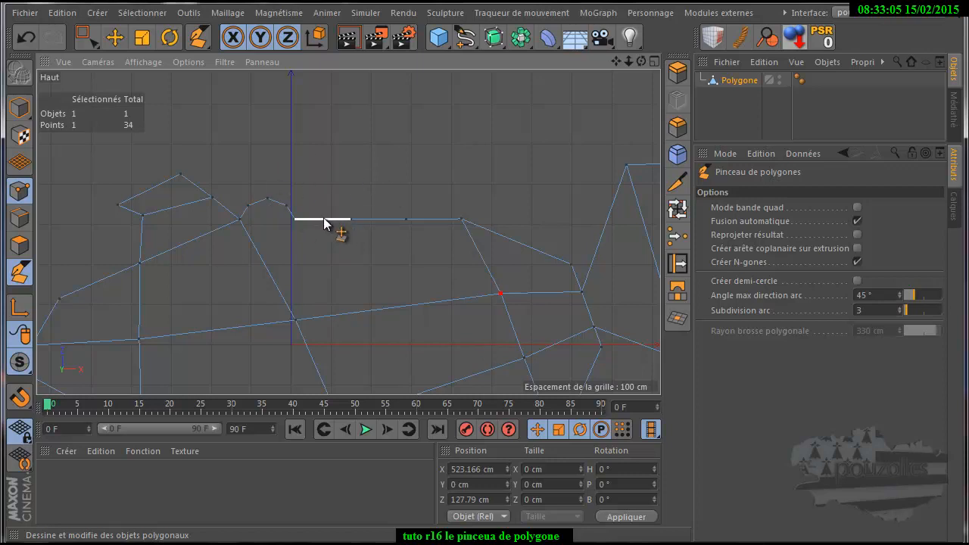
Step: Bend the second segment of the top edge into a downward arc and bulge that arc's lower right segment into another arc
drag(323, 229, 329, 254)
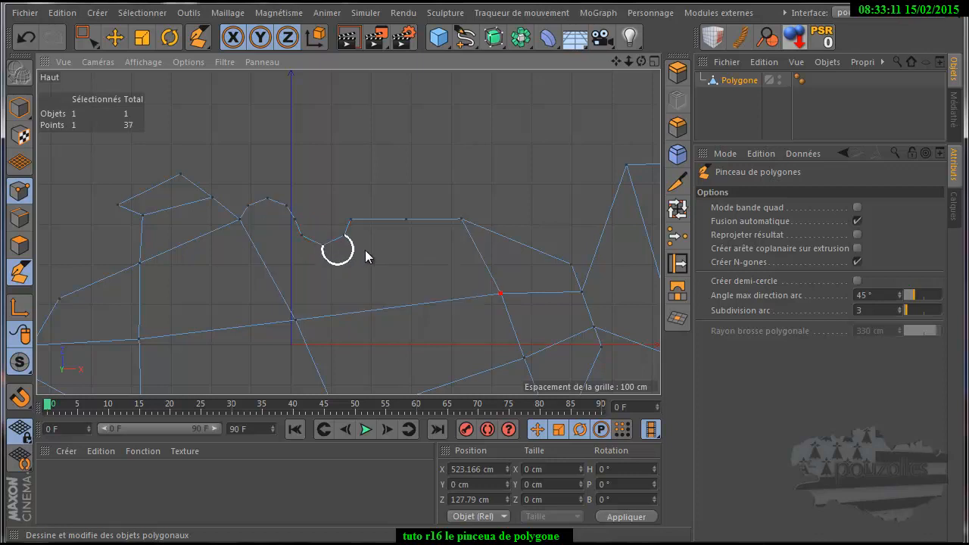
click(352, 252)
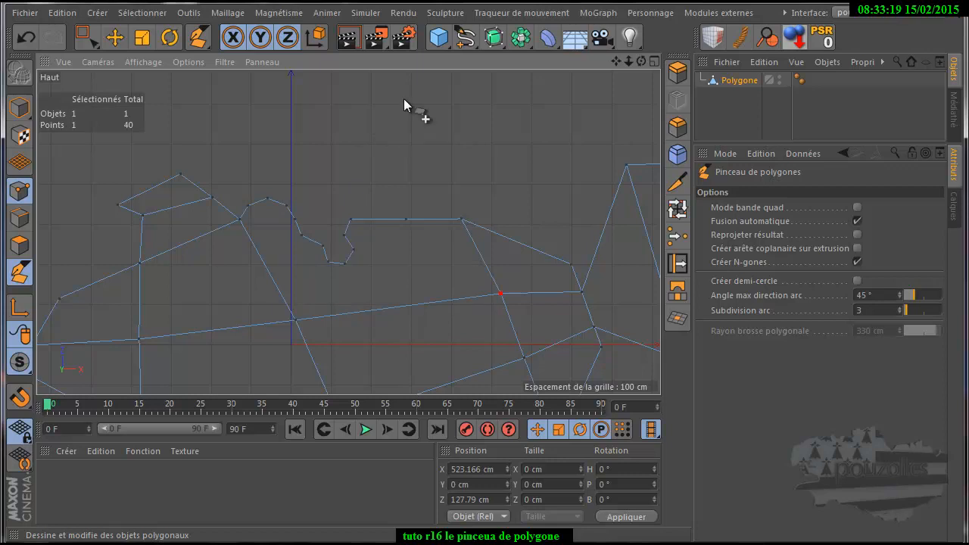
Step: Cut the top middle polygon from the upward arc's first left point down to its bottom edge, near the lower left corner
click(251, 204)
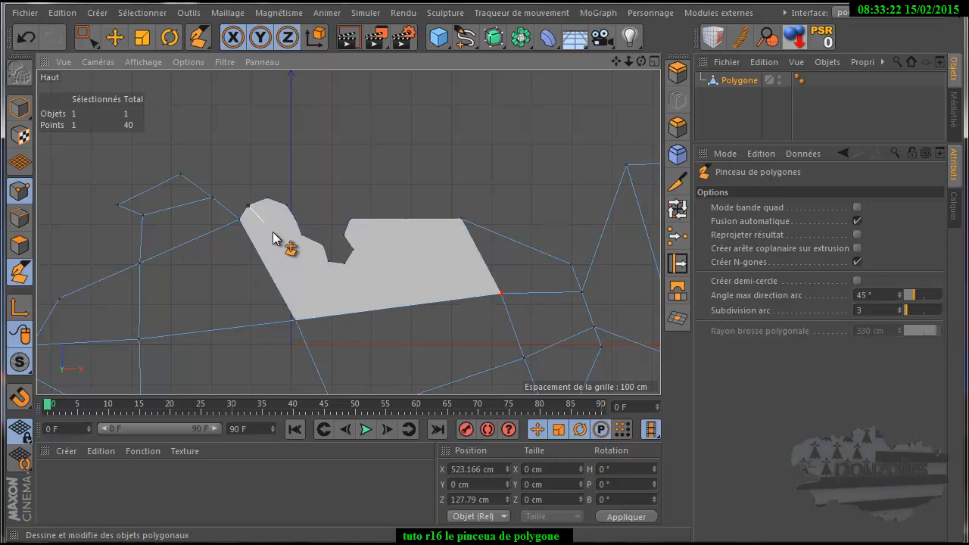
click(318, 315)
scroll(319, 315, down, 3)
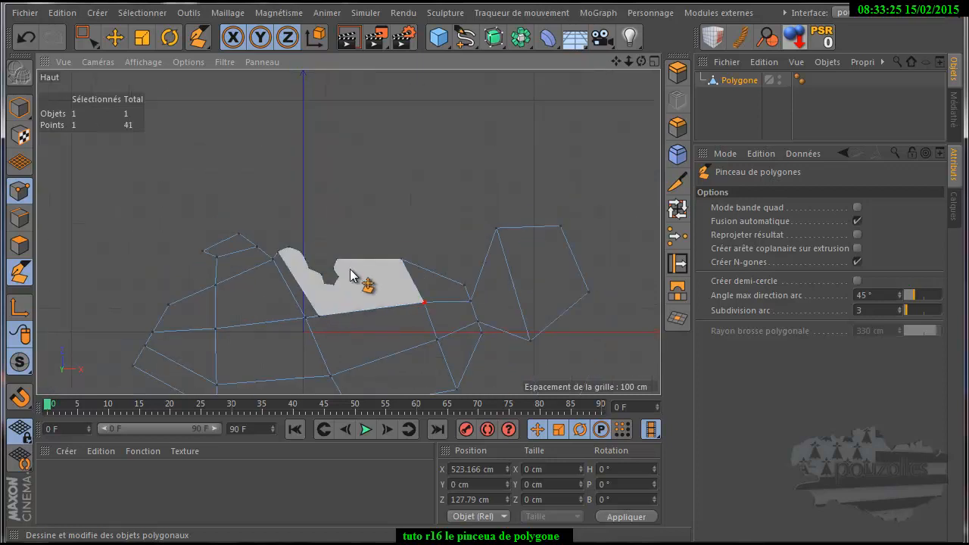
mouse_move(614, 62)
mouse_down()
mouse_move(480, 327)
mouse_move(613, 63)
mouse_move(490, 364)
mouse_move(615, 61)
mouse_up()
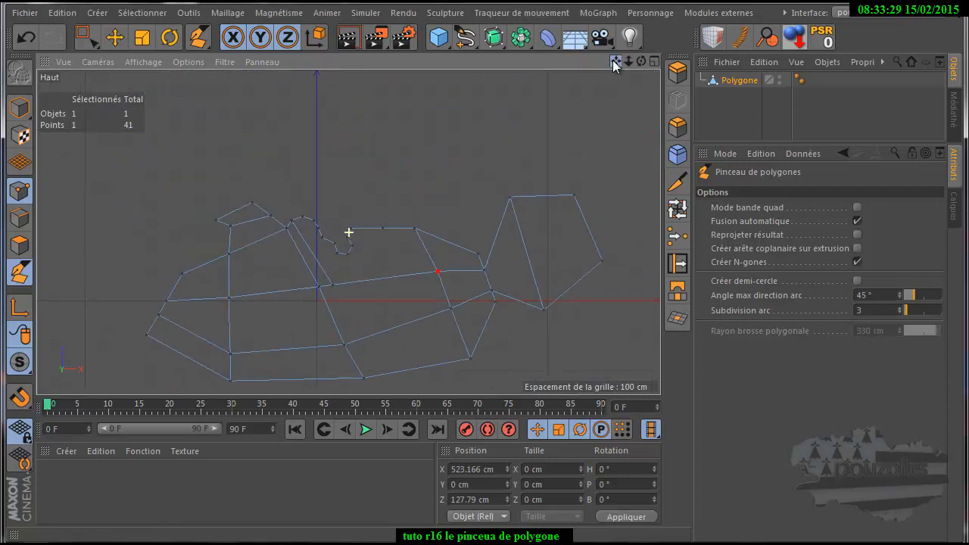
Step: Extend the first cut to the mesh's bottom edge and add two parallel cuts, from the downward arc's base and the top edge's middle point
click(334, 285)
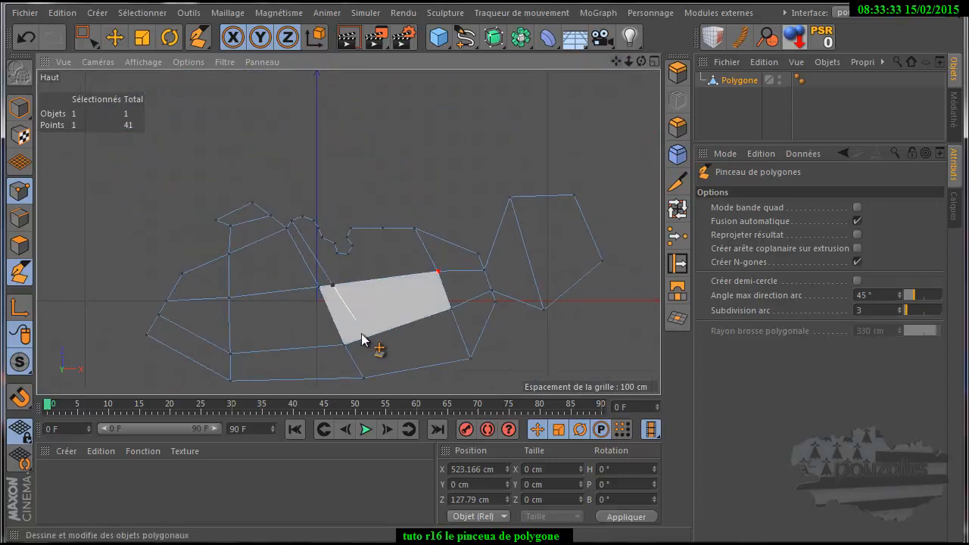
click(385, 376)
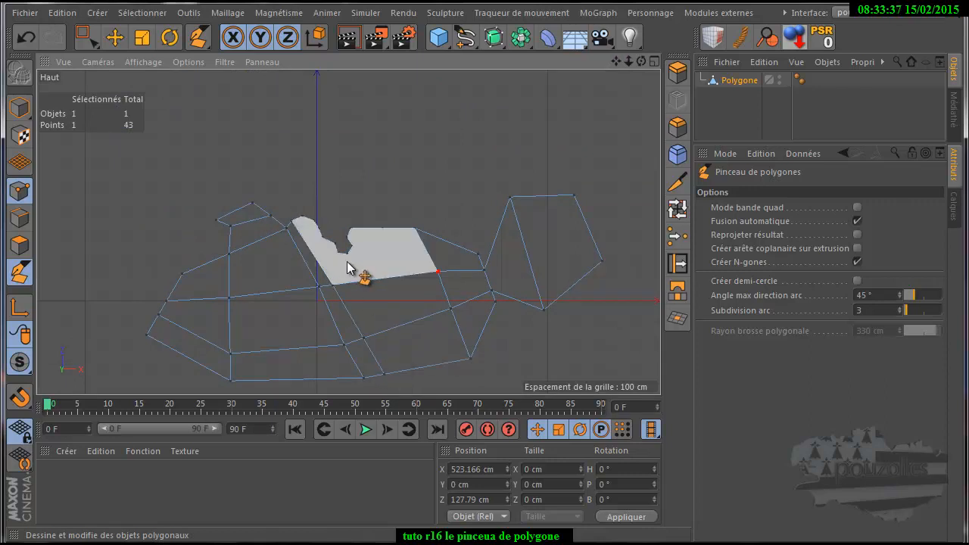
click(348, 256)
click(409, 371)
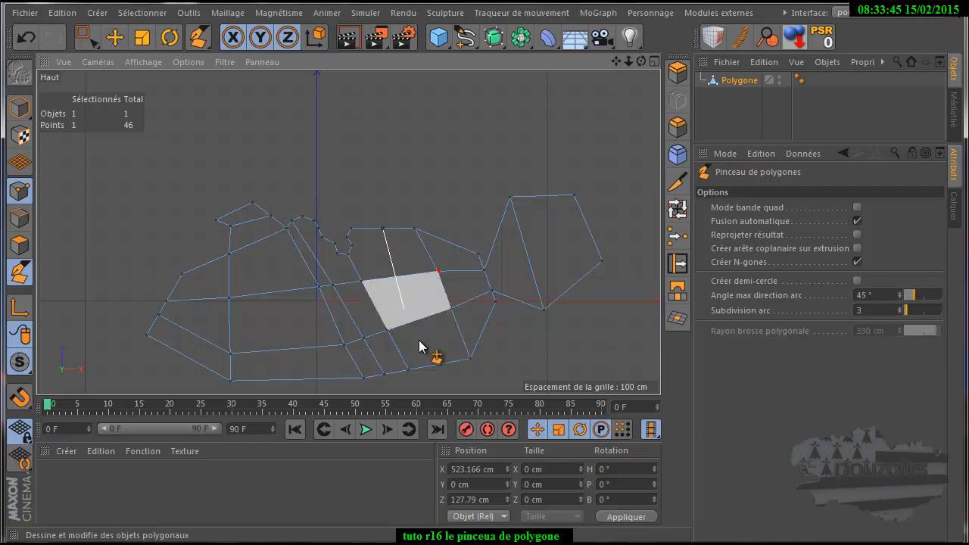
click(442, 365)
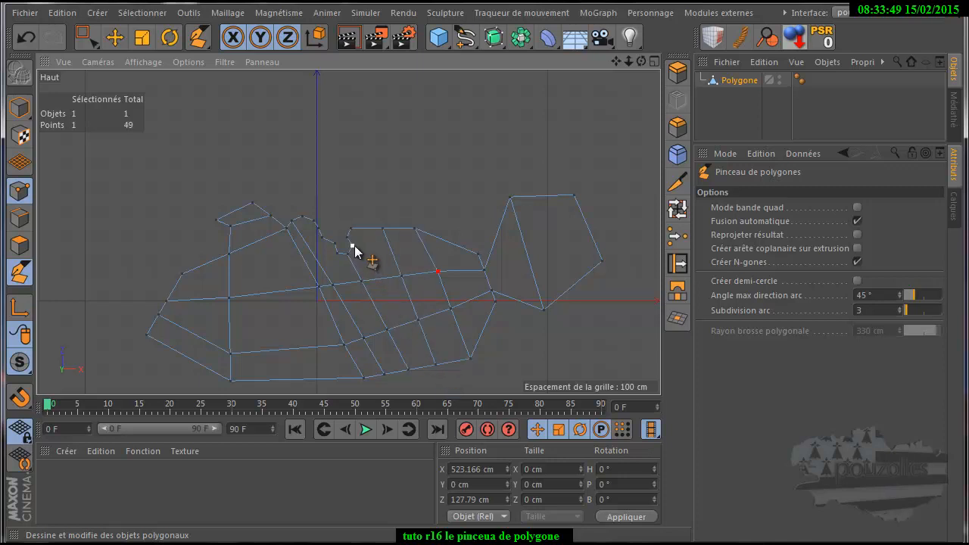
Step: Cut across the upper right polygons from the downward arc's right side to the mesh's right end
drag(354, 246, 481, 270)
scroll(482, 268, up, 3)
click(486, 261)
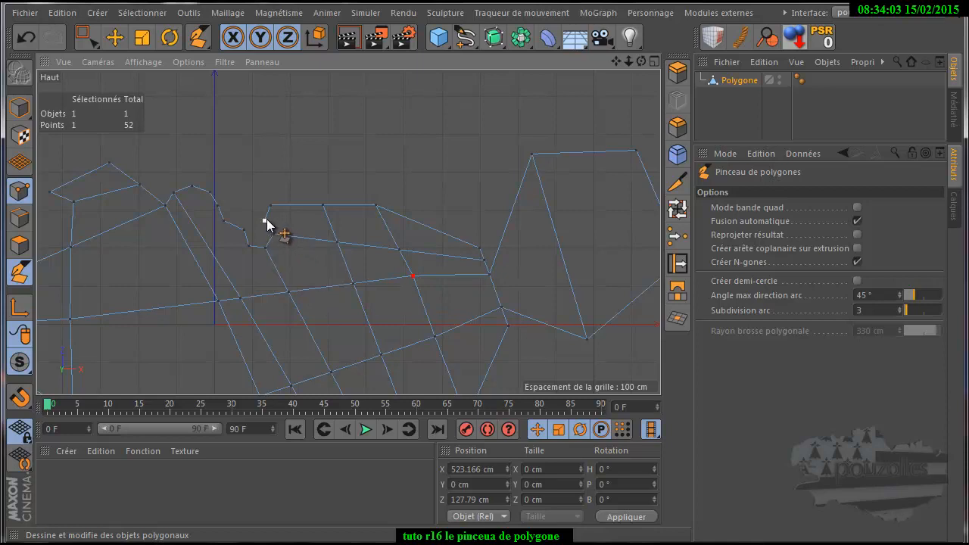
scroll(300, 225, down, 5)
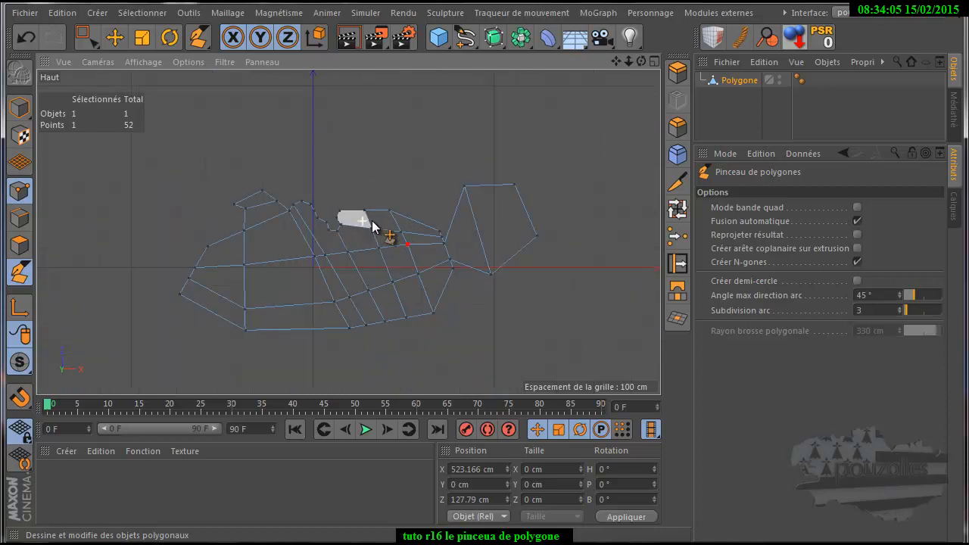
scroll(386, 219, up, 4)
scroll(383, 203, down, 1)
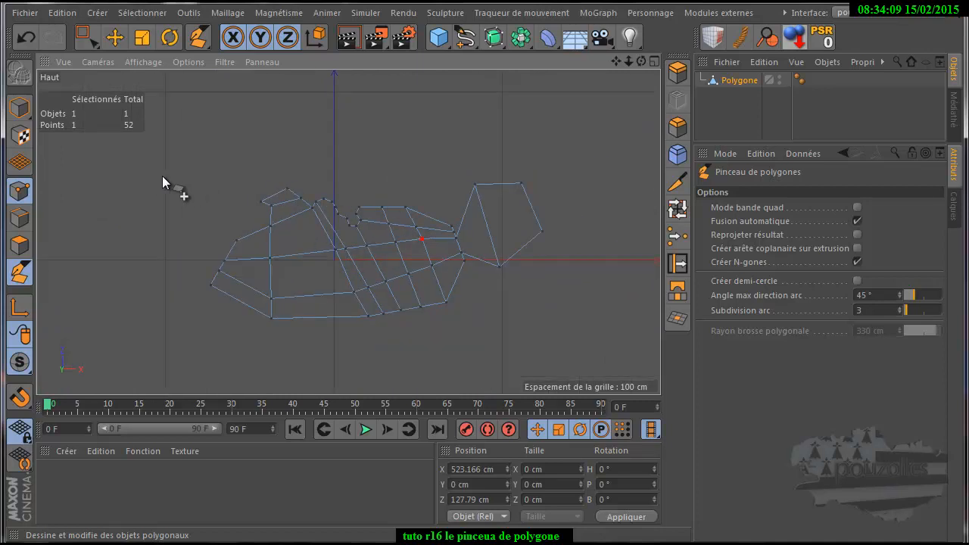
Step: In edge mode, draw three parallel horizontal strokes of equal length in the empty area below the mesh
click(19, 218)
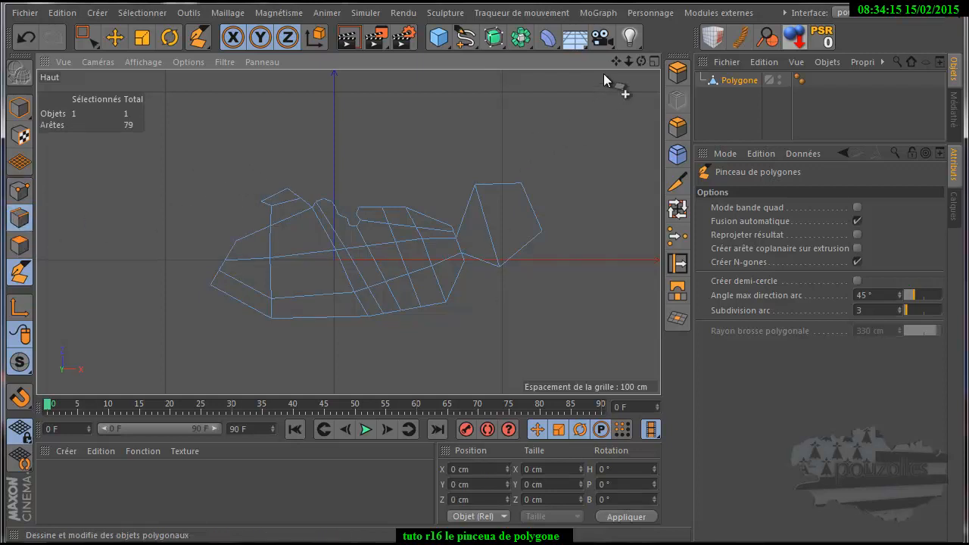
drag(617, 60, 484, 346)
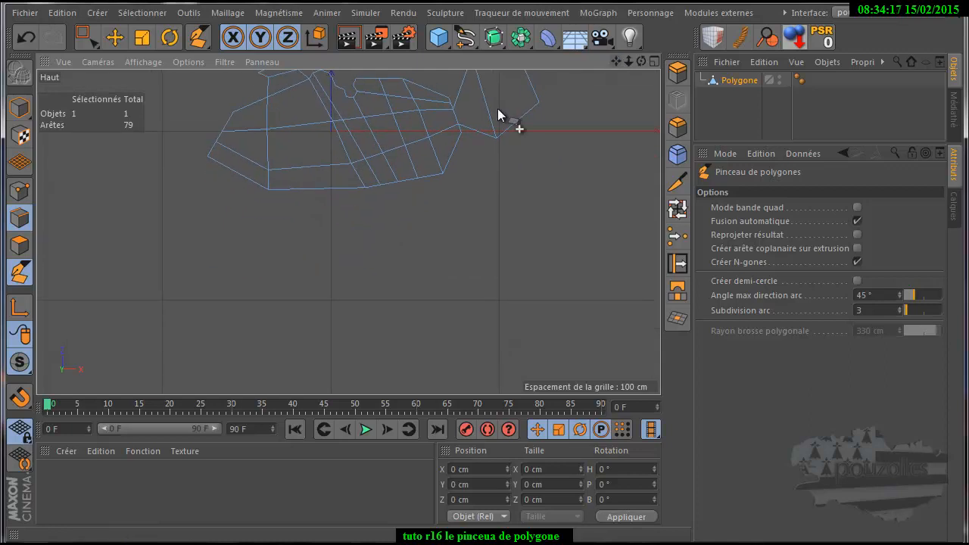
mouse_move(266, 233)
mouse_down()
mouse_move(345, 240)
mouse_move(426, 231)
mouse_up()
drag(264, 270, 429, 268)
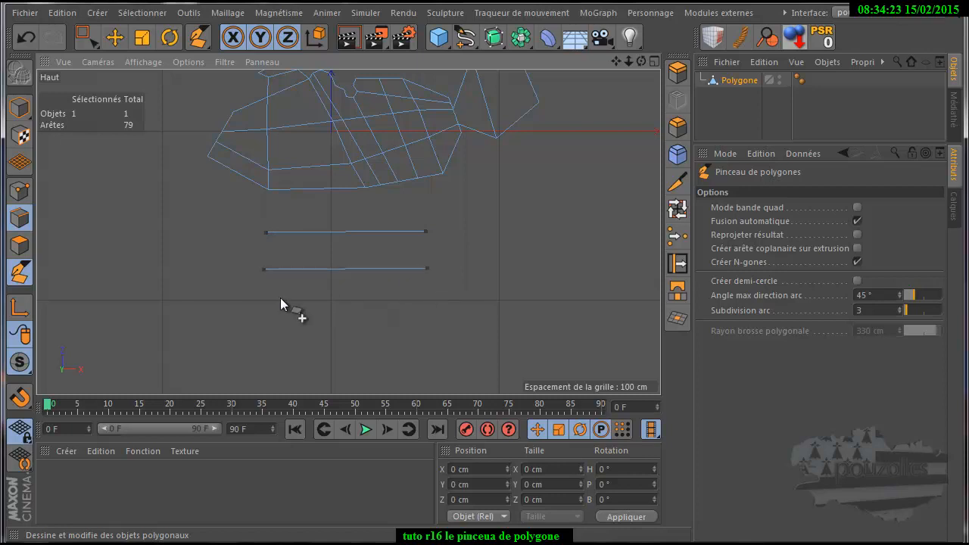
click(264, 300)
drag(264, 300, 427, 301)
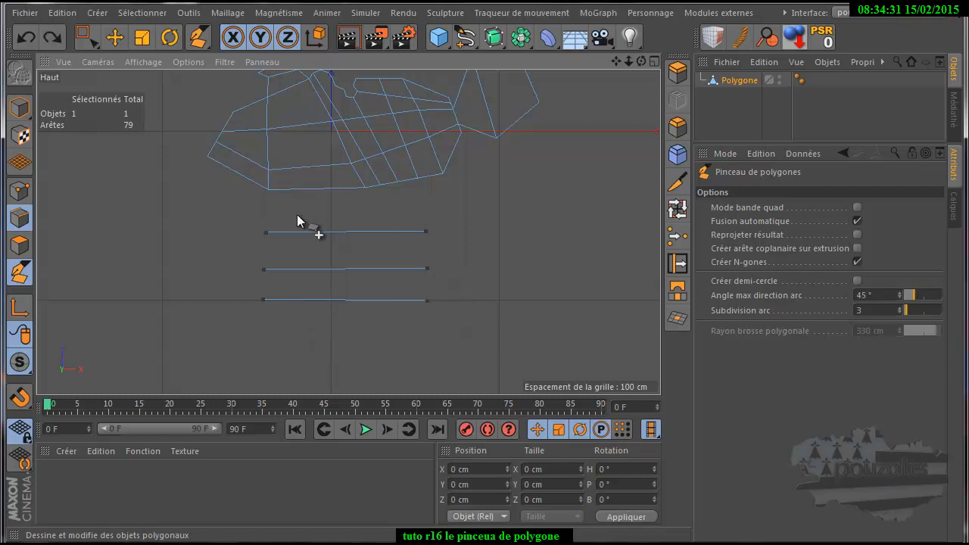
Step: Cross the strokes with verticals at both ends and the middle, and add the middle horizontal to form a 2 by 2 polygon grid
drag(269, 232, 274, 303)
drag(425, 233, 427, 301)
drag(345, 234, 345, 300)
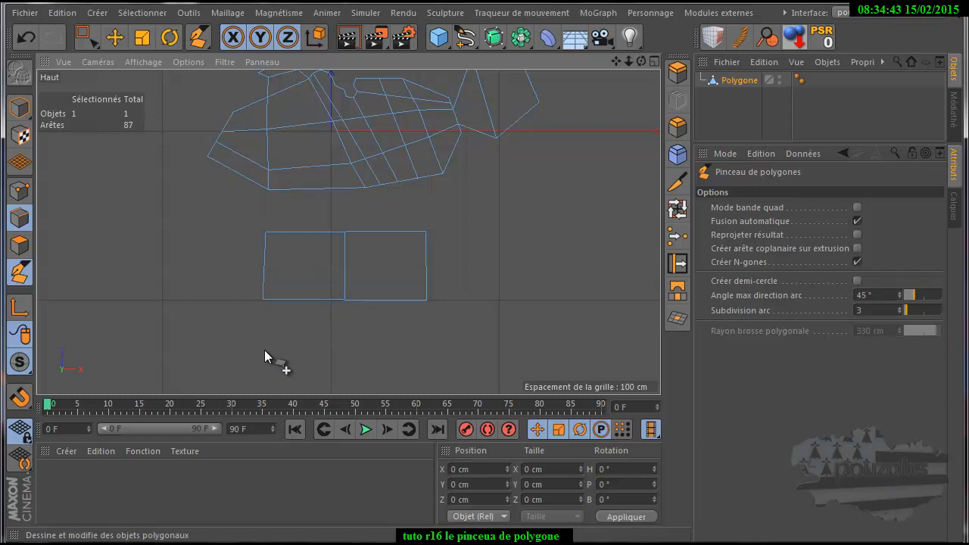
drag(281, 268, 428, 275)
click(19, 191)
scroll(403, 274, up, 3)
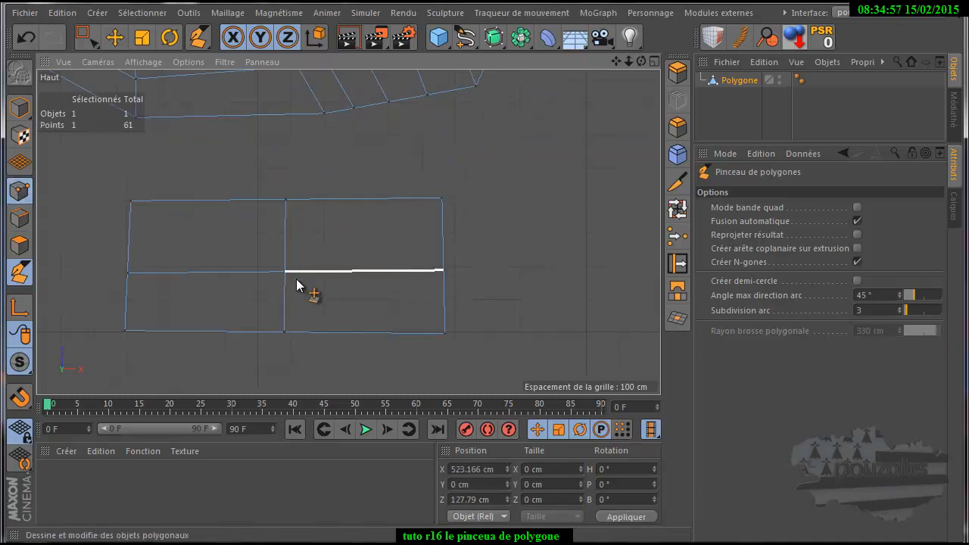
scroll(267, 286, down, 3)
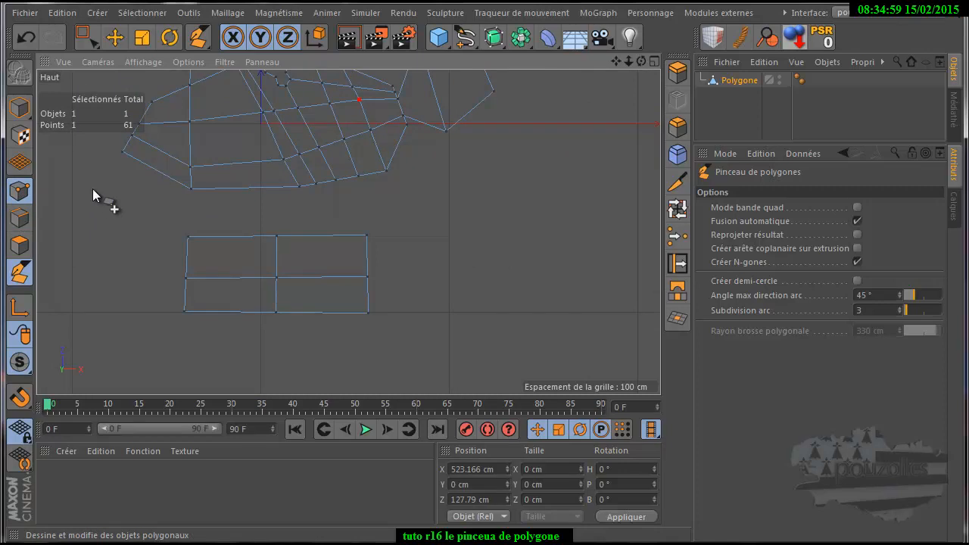
Step: In edge mode, nudge the grid's top edges and extrude the top left one up onto the mesh's bottom edge
click(20, 218)
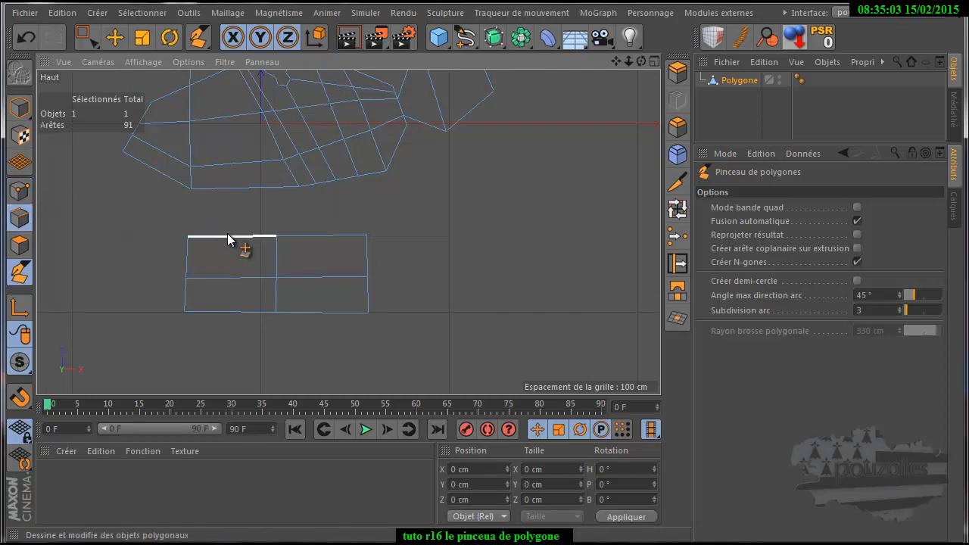
mouse_move(227, 233)
mouse_down()
mouse_move(229, 212)
mouse_move(233, 249)
mouse_move(227, 237)
mouse_up()
drag(276, 234, 306, 250)
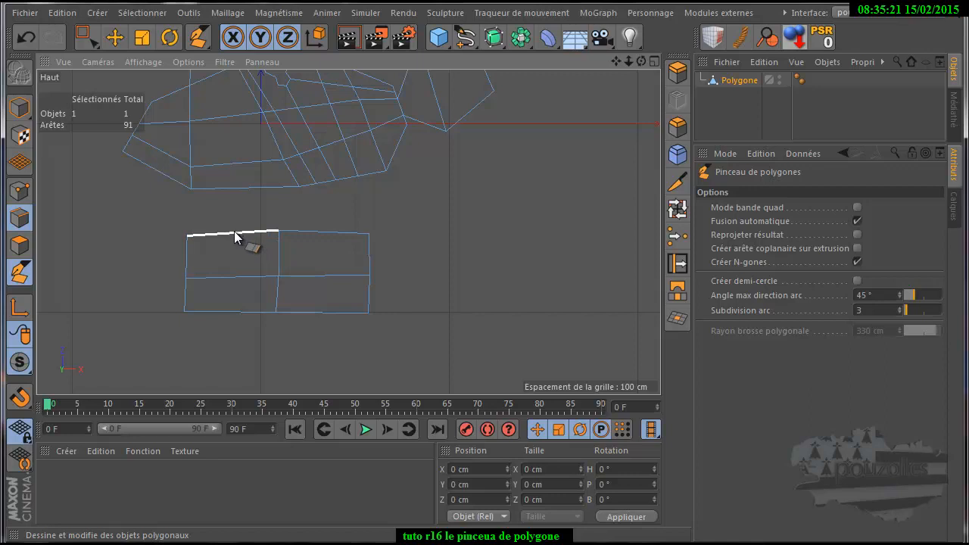
ctrl+drag(234, 229, 249, 187)
Step: Switch to the perspective view and examine the joined mesh from several angles
key(F1)
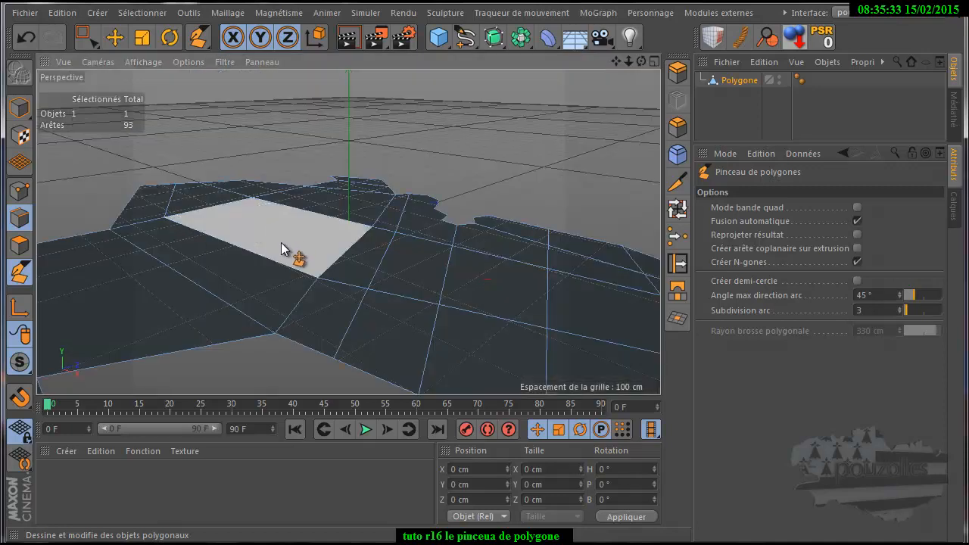
scroll(292, 246, down, 3)
alt+middle_drag(480, 345, 482, 339)
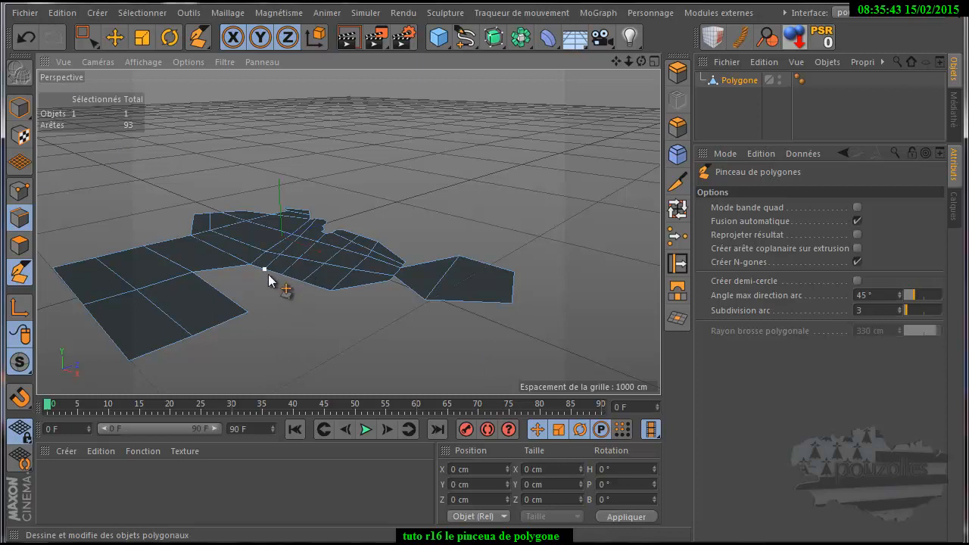
scroll(291, 273, up, 4)
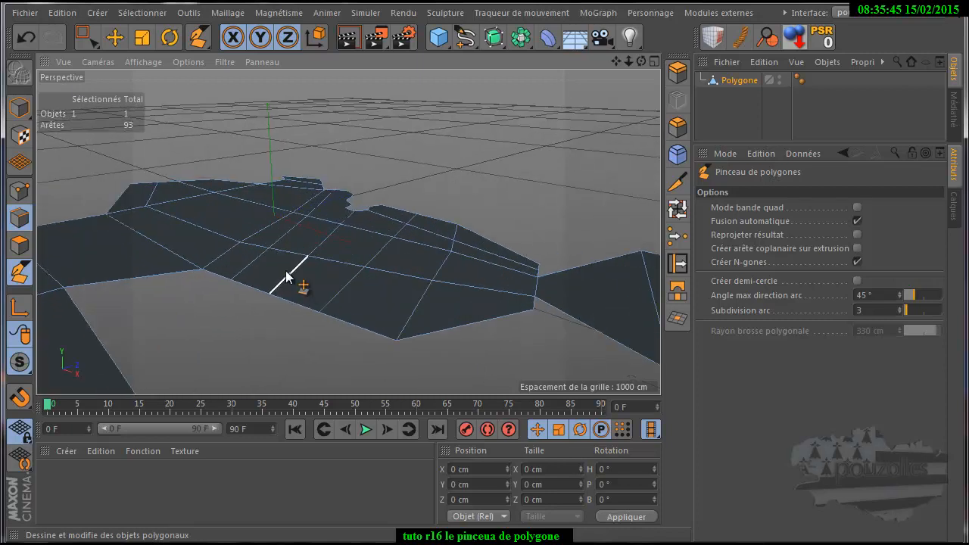
scroll(528, 136, down, 3)
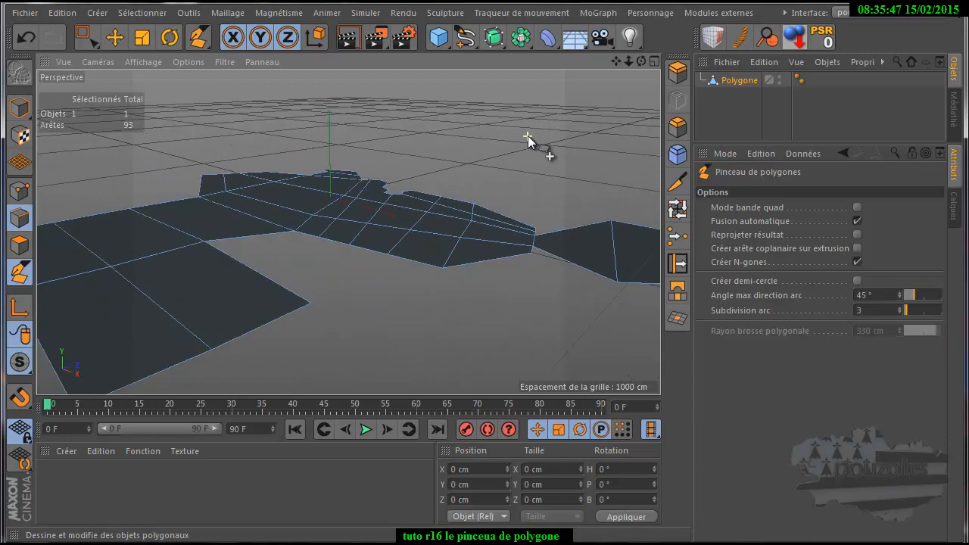
drag(486, 348, 484, 348)
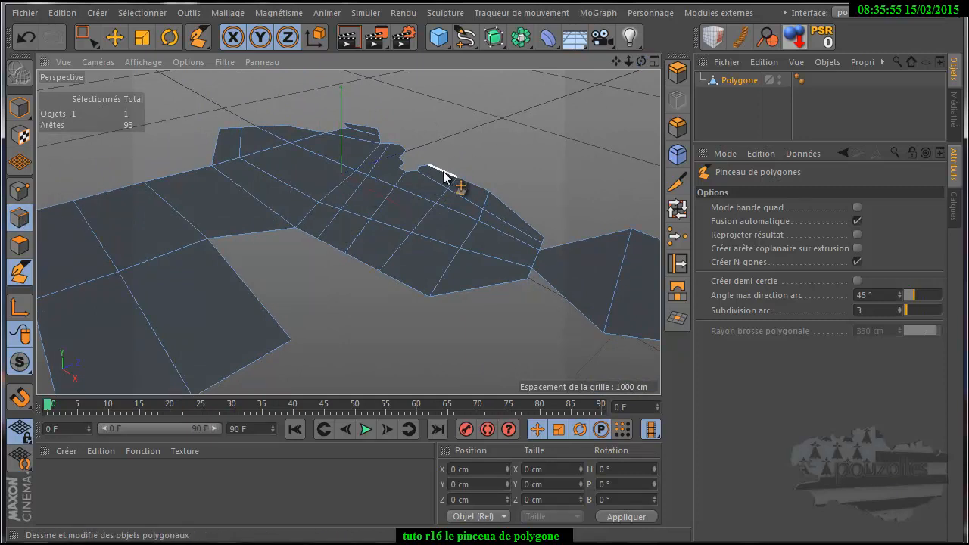
Step: Try extruding the mesh's short outer edge beside the downward arc outward into a new polygon
ctrl+drag(444, 176, 516, 145)
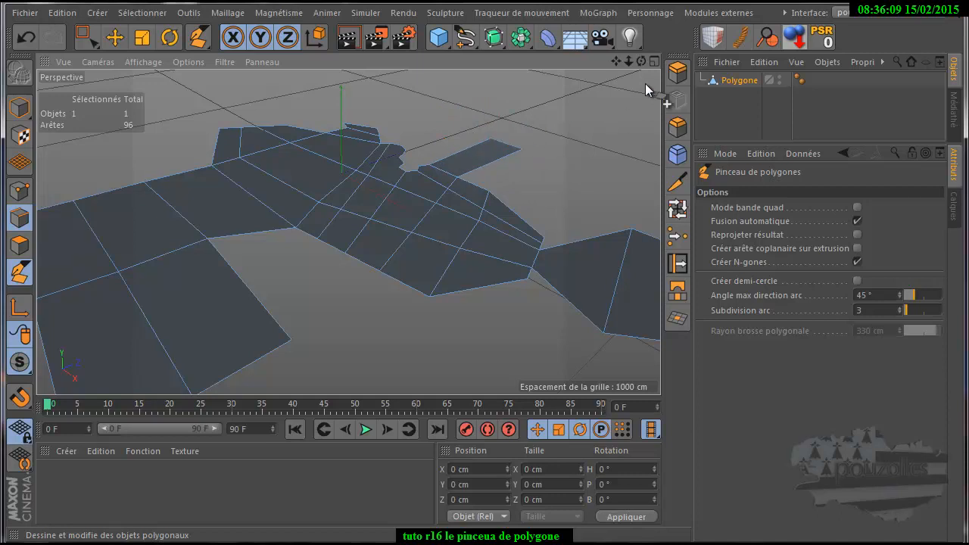
drag(641, 60, 484, 346)
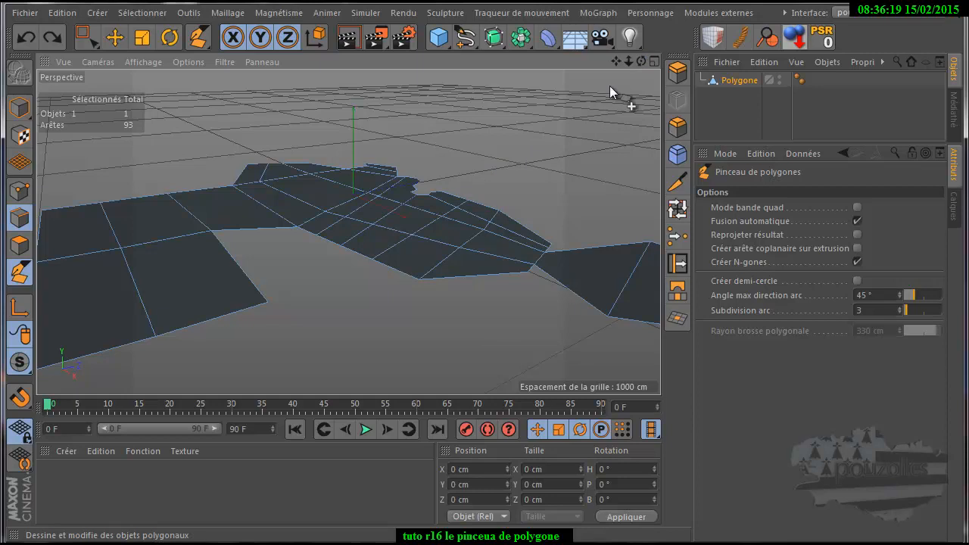
alt+drag(554, 132, 522, 162)
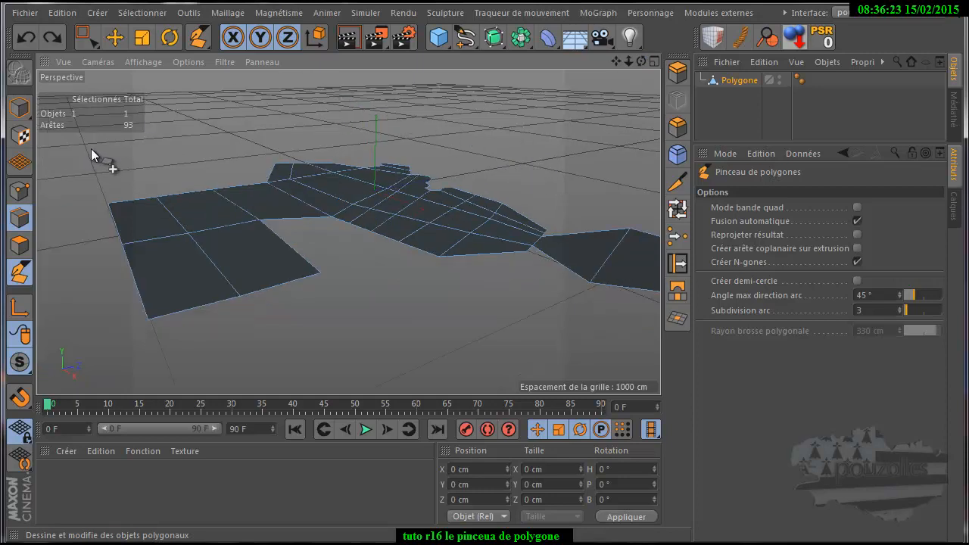
Step: In edge mode, shift the grid's outer corner polygon slightly and extrude it upward into a block
click(20, 246)
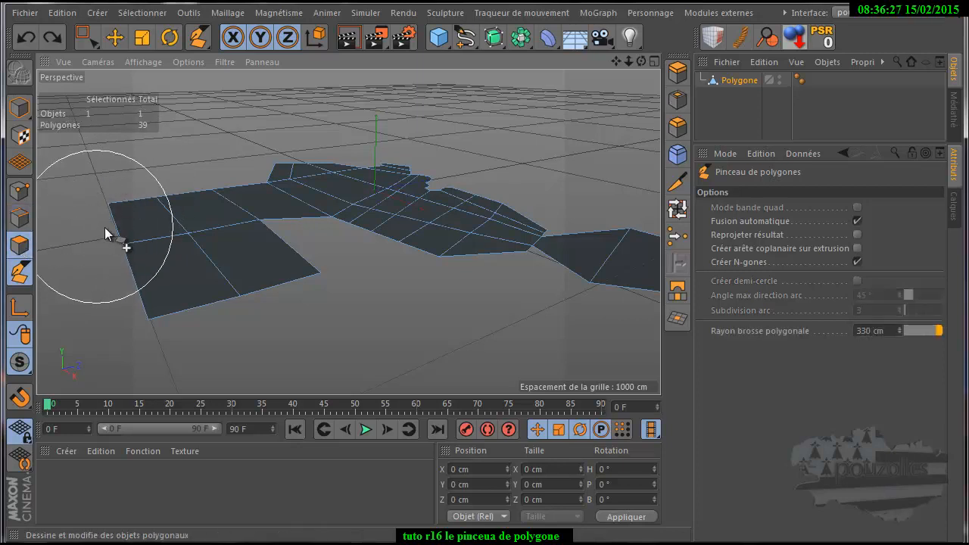
click(20, 219)
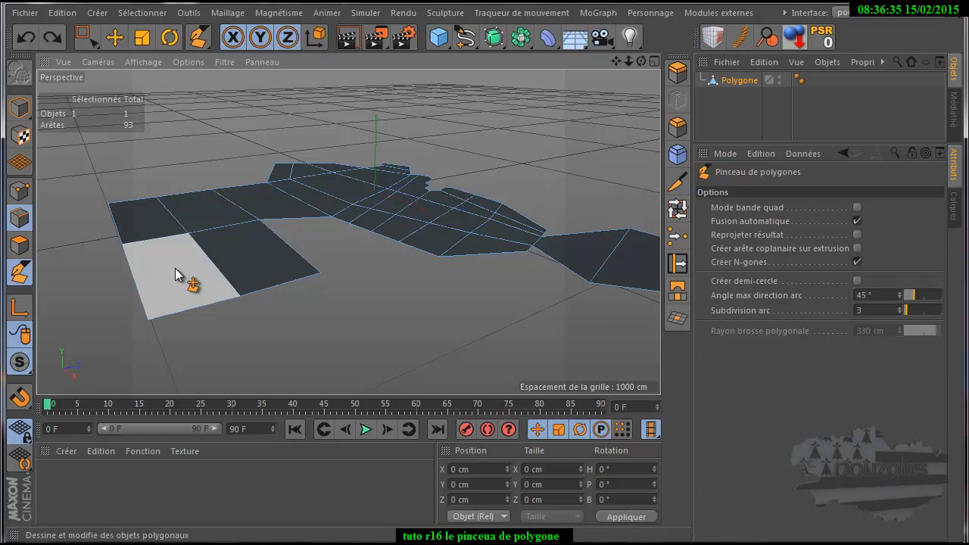
mouse_move(175, 264)
mouse_down()
mouse_move(177, 252)
mouse_move(171, 280)
mouse_move(172, 247)
mouse_move(173, 269)
mouse_up()
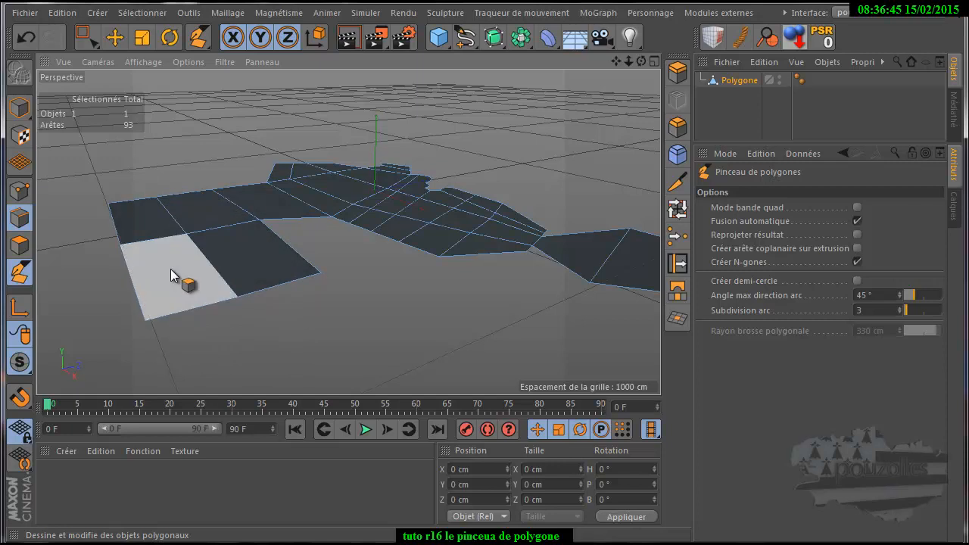
ctrl+click(171, 269)
click(33, 42)
ctrl+drag(166, 274, 162, 194)
Step: Extrude the diagonally opposite grid polygon and the mesh polygon beyond the connecting polygon upward into two more blocks
drag(641, 62, 483, 347)
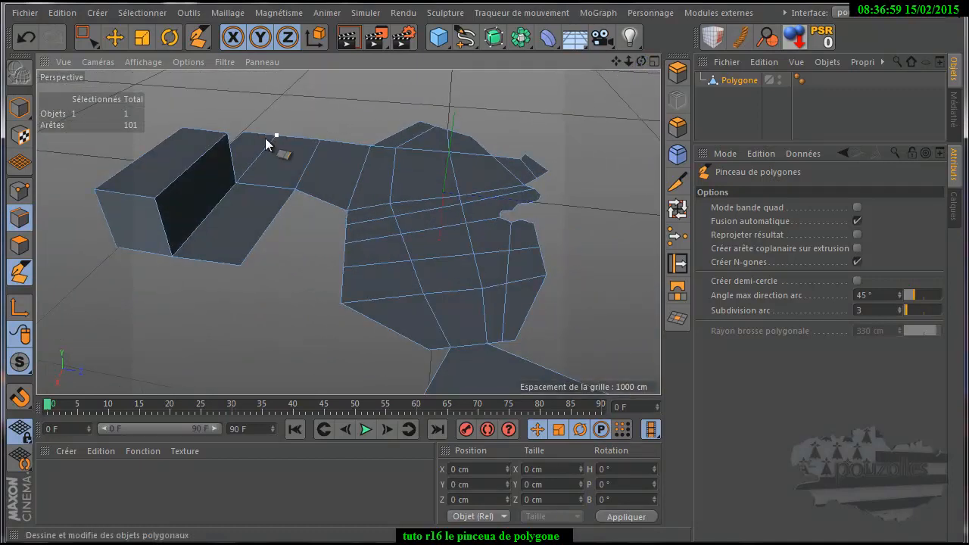
ctrl+drag(292, 162, 277, 120)
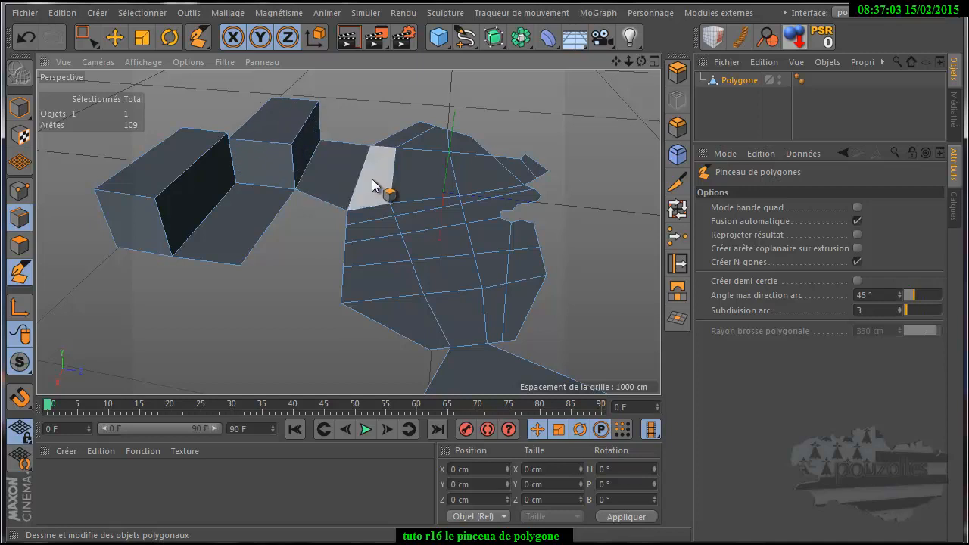
ctrl+drag(377, 187, 375, 144)
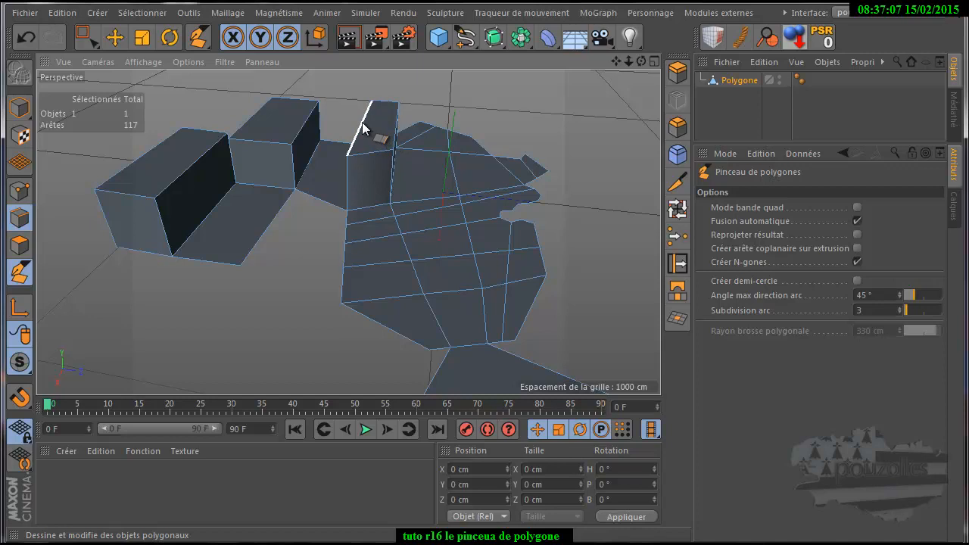
Step: Try extruding the mesh block's top edge horizontally across the gap toward the neighbouring grid block
ctrl+drag(362, 122, 303, 124)
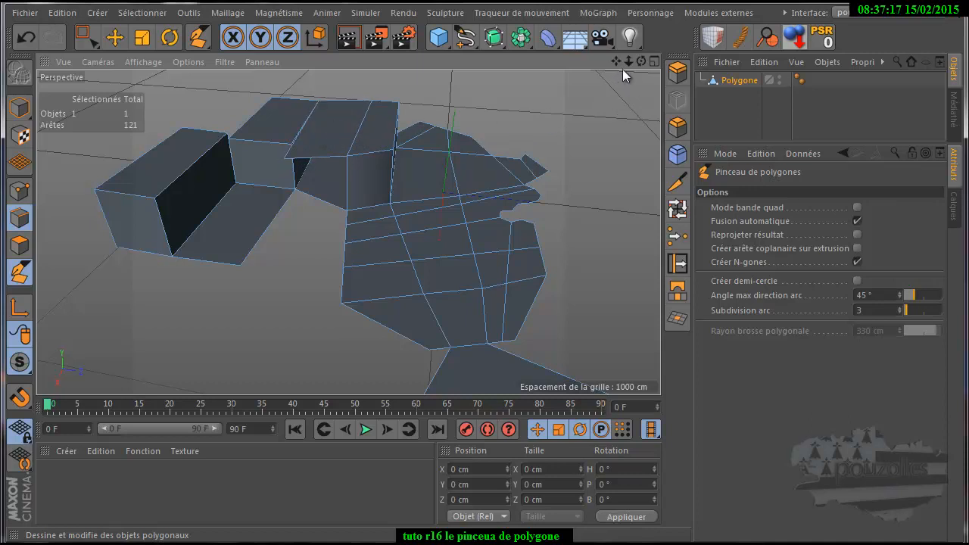
mouse_move(640, 62)
mouse_down()
mouse_move(488, 349)
mouse_move(625, 68)
mouse_up()
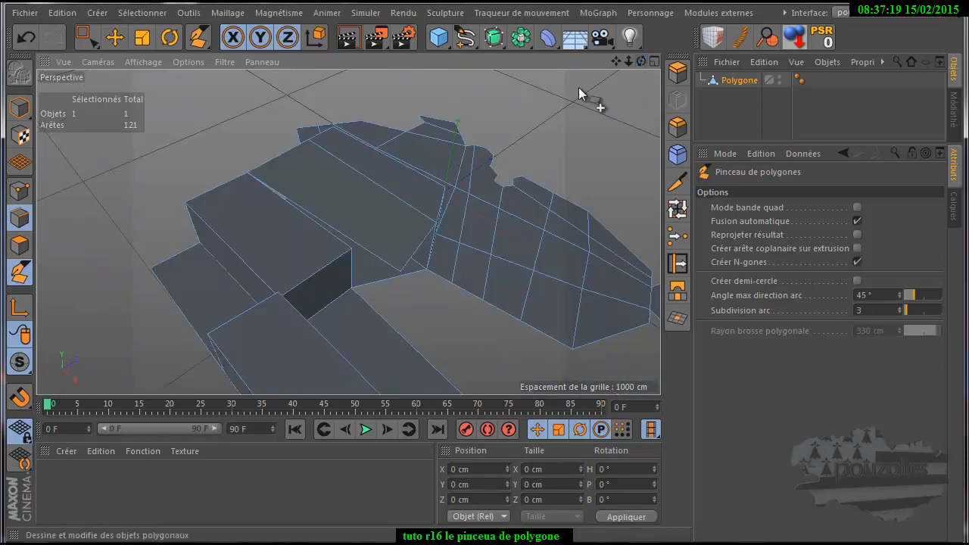
click(31, 37)
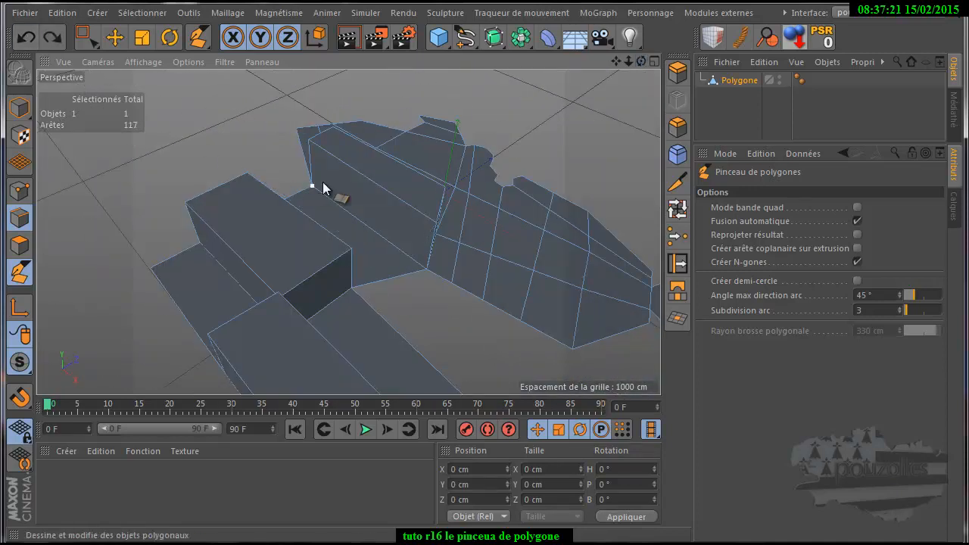
Step: Extrude the mesh block's top edge across the gap onto the neighbouring grid block's top edge and check the bridge from the side
ctrl+drag(368, 174, 317, 218)
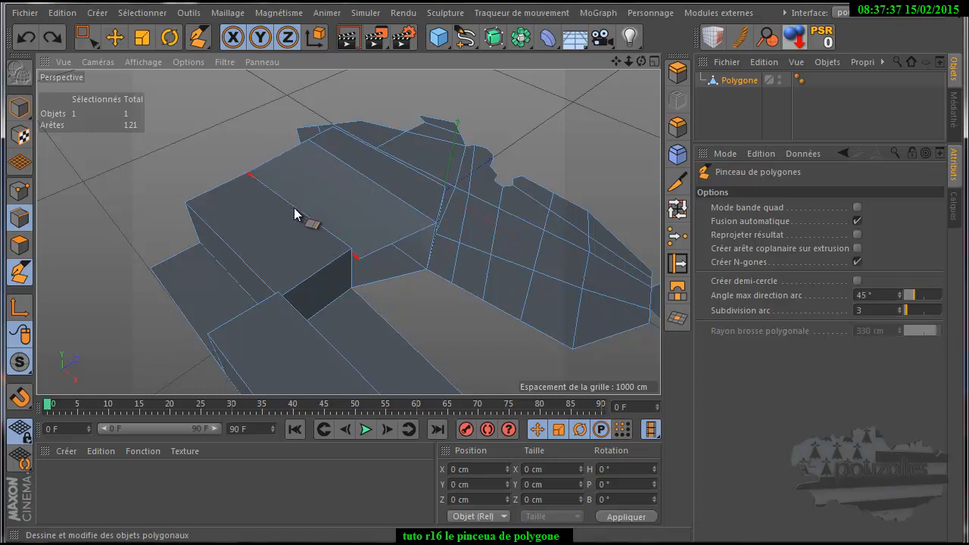
drag(640, 61, 478, 355)
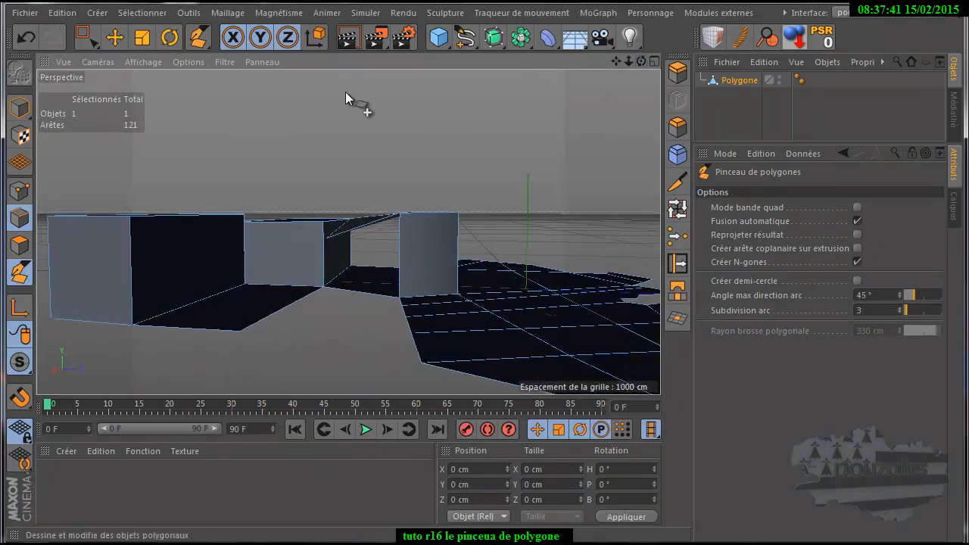
Step: Undo the bridge between the two blocks and select the mesh block's gap-side top edge with the Move tool for inspection in the top view
click(25, 37)
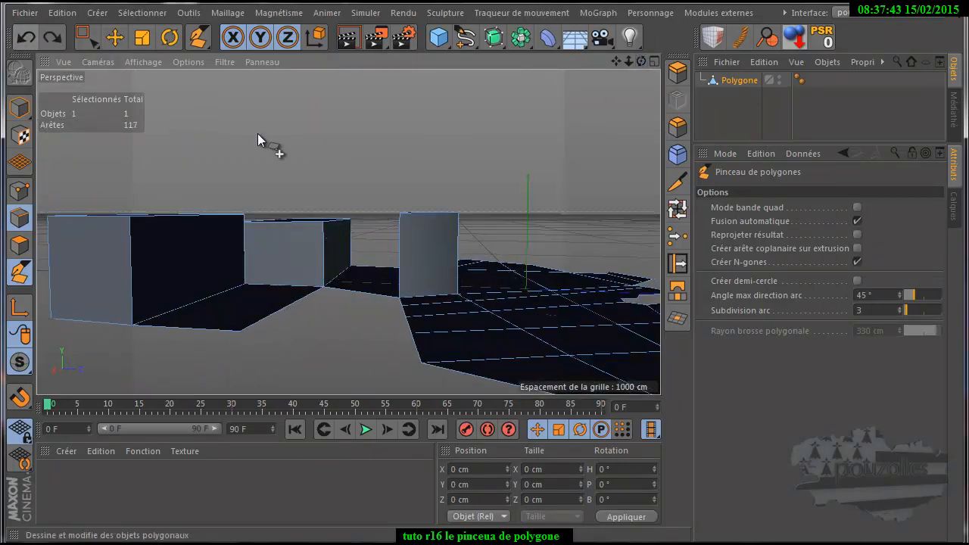
drag(641, 62, 486, 347)
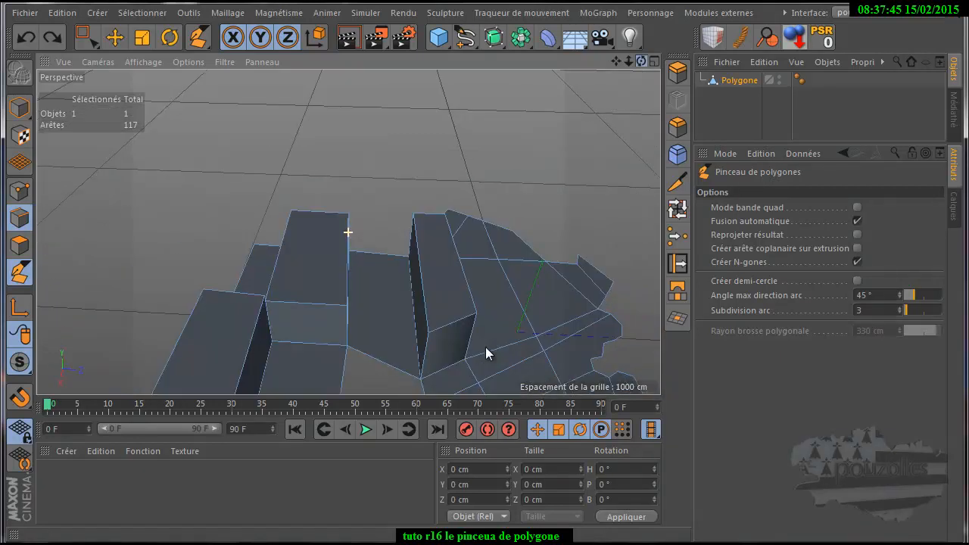
middle_click(483, 151)
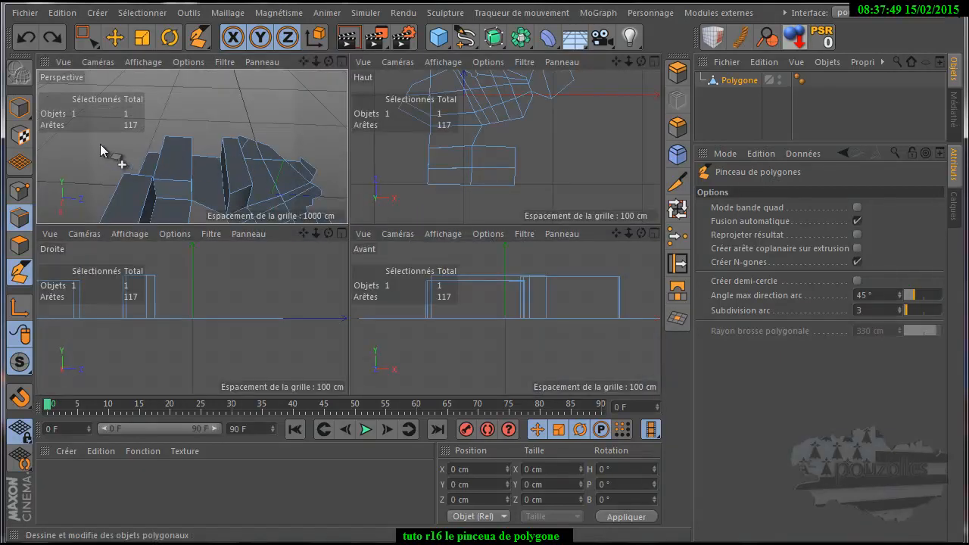
click(115, 37)
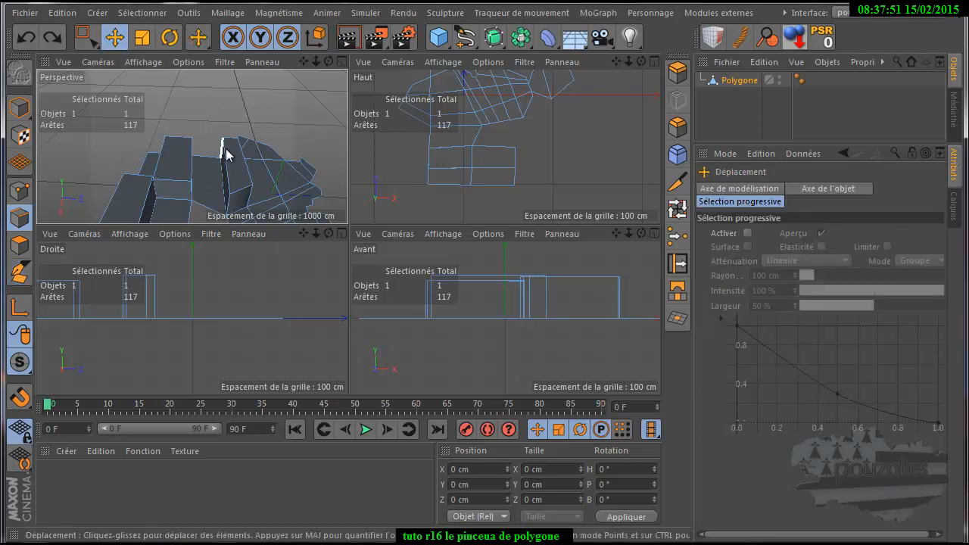
click(229, 162)
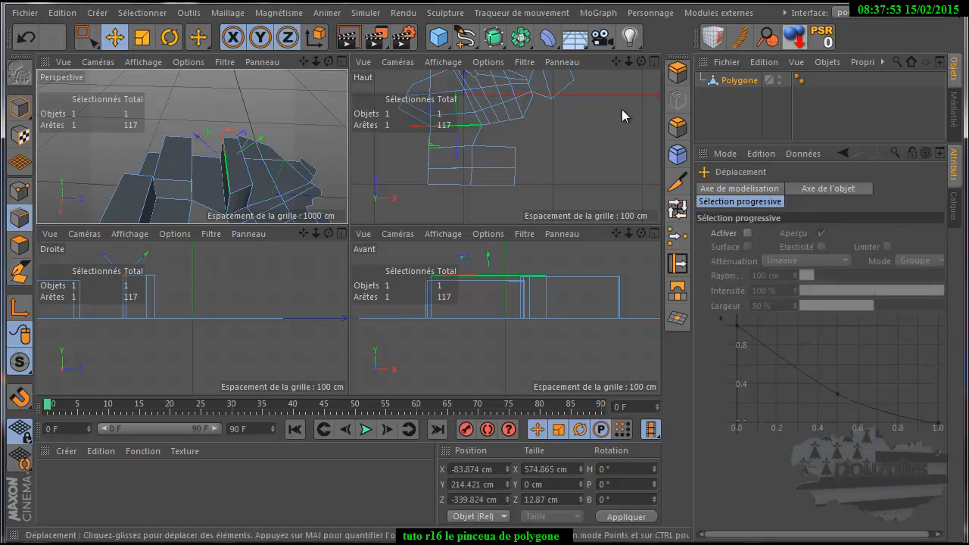
click(654, 62)
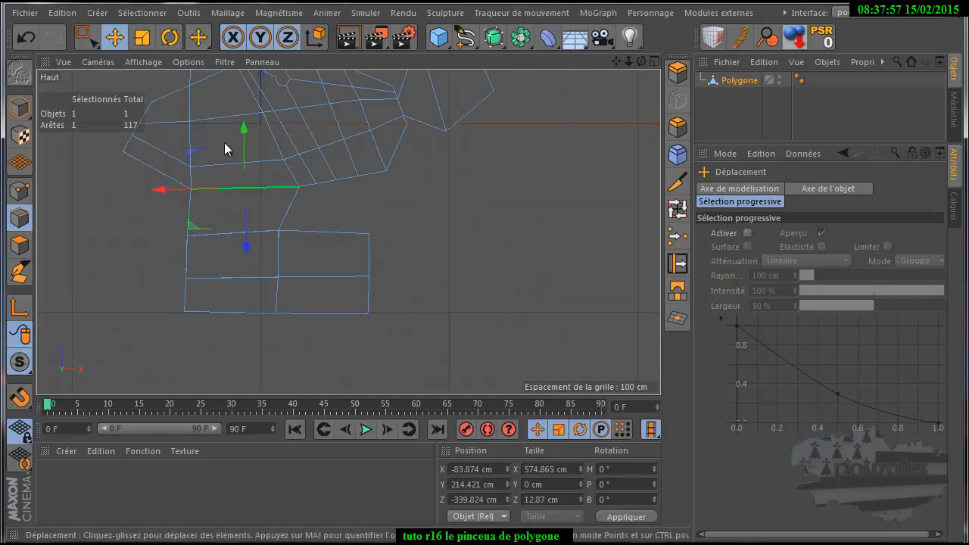
Step: With Pinceau de polygones in the top view, try extruding the gap-side edge toward the grid in edge mode and again in point mode
click(198, 37)
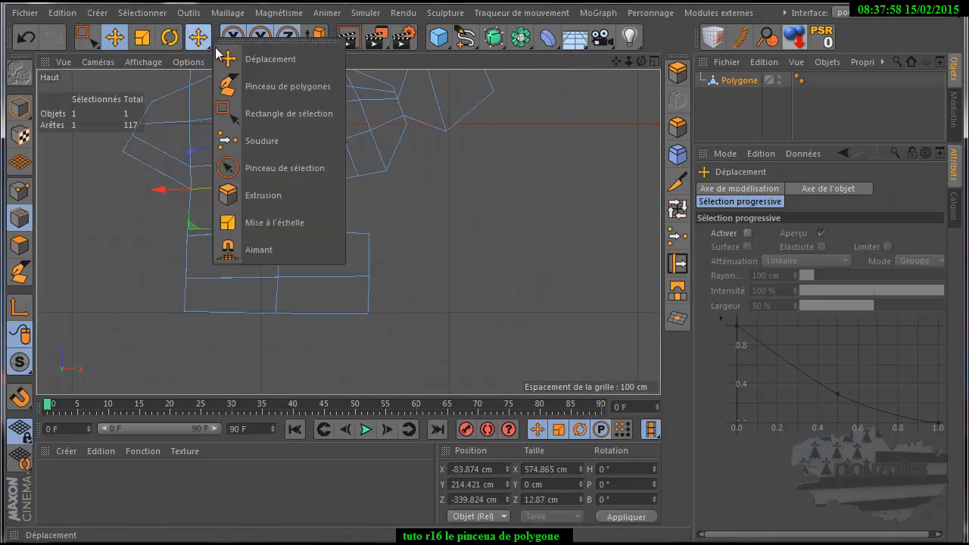
click(261, 84)
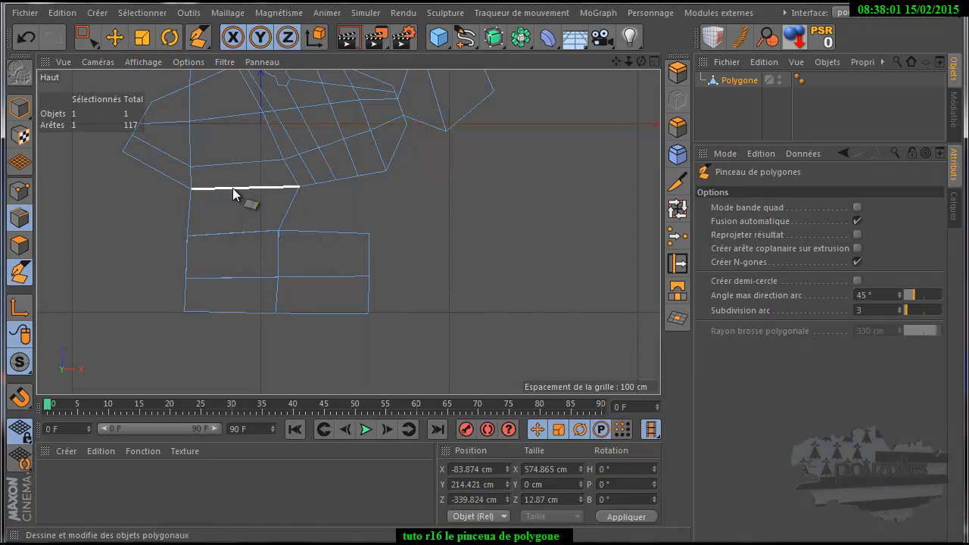
ctrl+drag(233, 198, 231, 222)
click(27, 36)
click(19, 191)
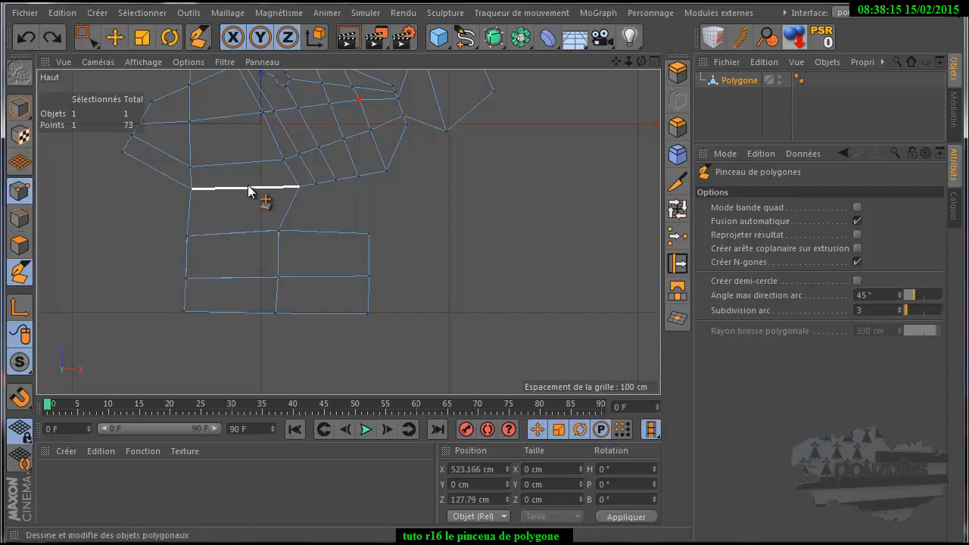
ctrl+drag(246, 189, 227, 226)
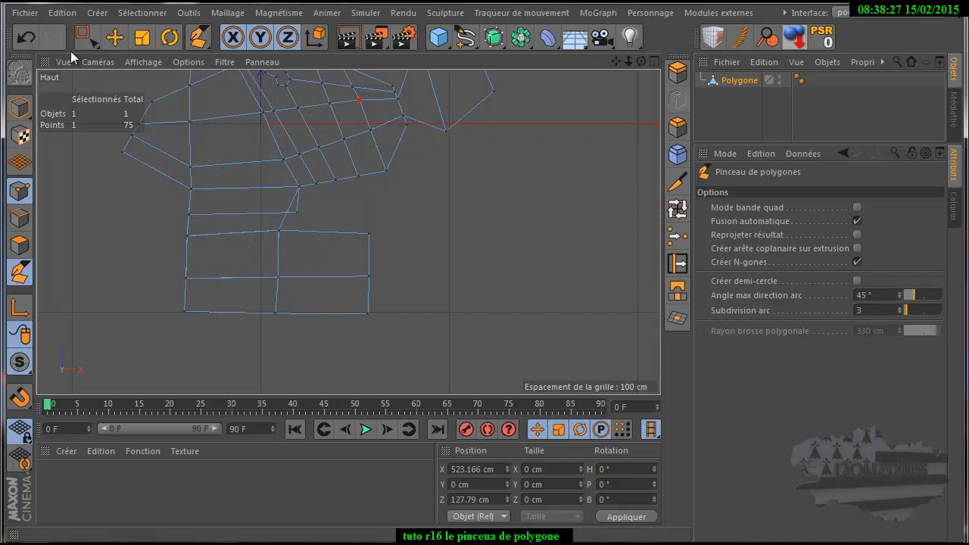
click(31, 37)
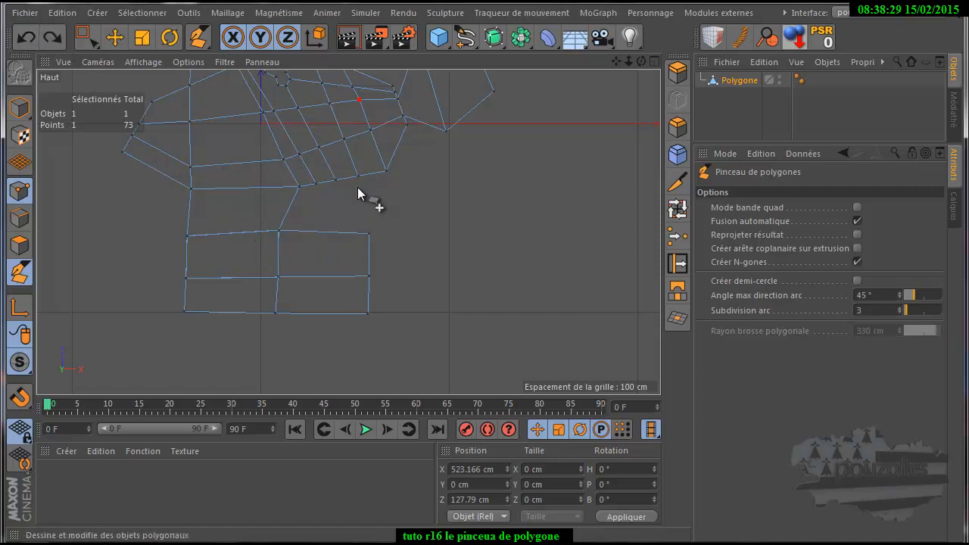
Step: In perspective, extrude the mesh polygon near the long block's end upward, and bridge the long block's end edge to the new block's top edge
middle_click(250, 204)
middle_click(237, 187)
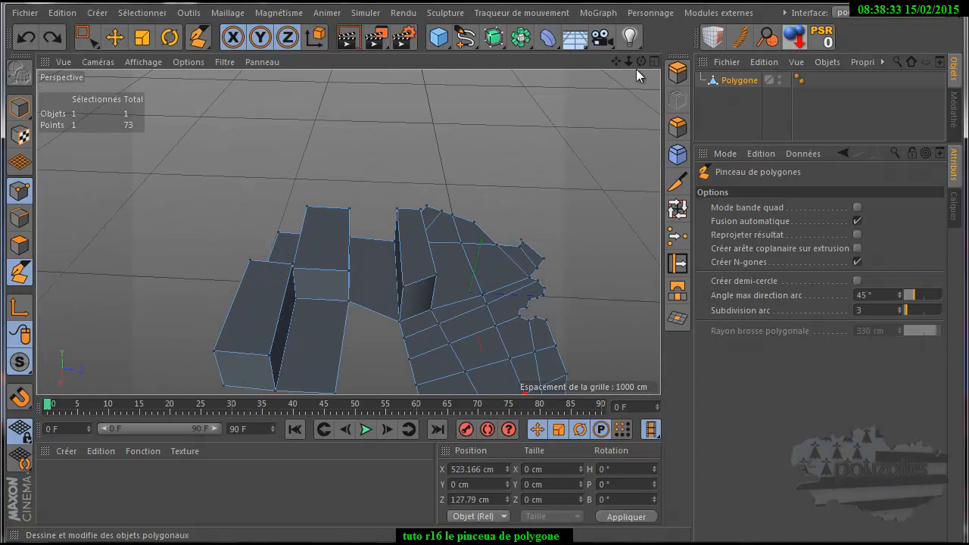
drag(641, 61, 477, 344)
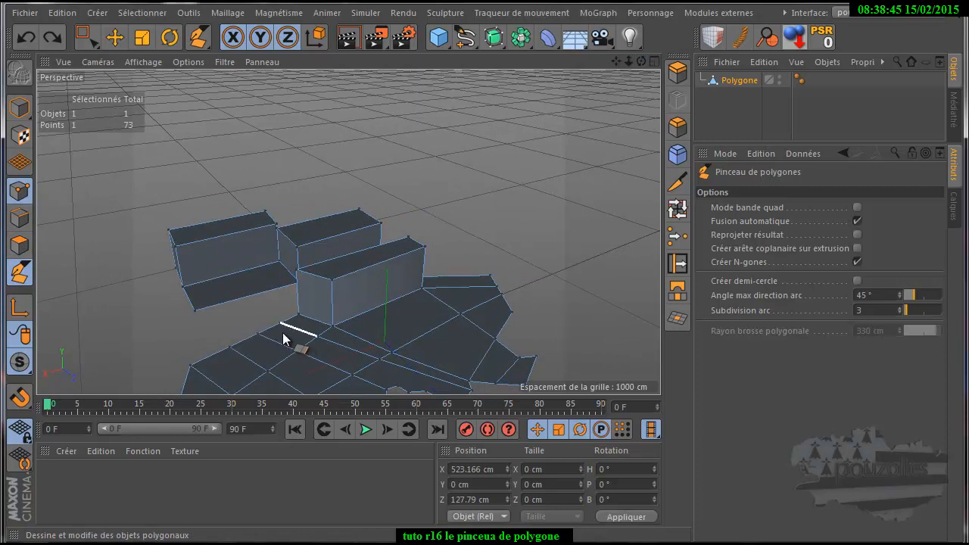
scroll(289, 342, up, 3)
ctrl+drag(287, 341, 281, 276)
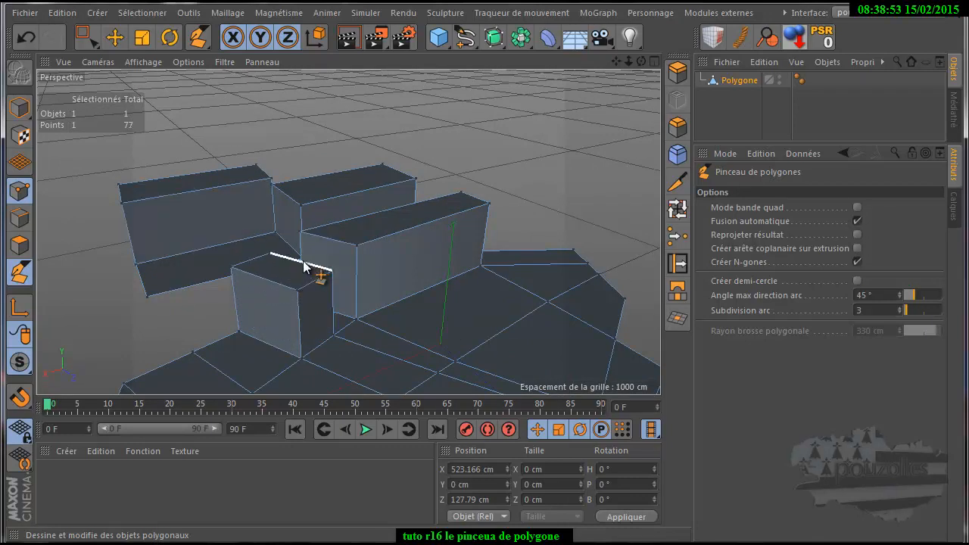
ctrl+drag(332, 244, 301, 265)
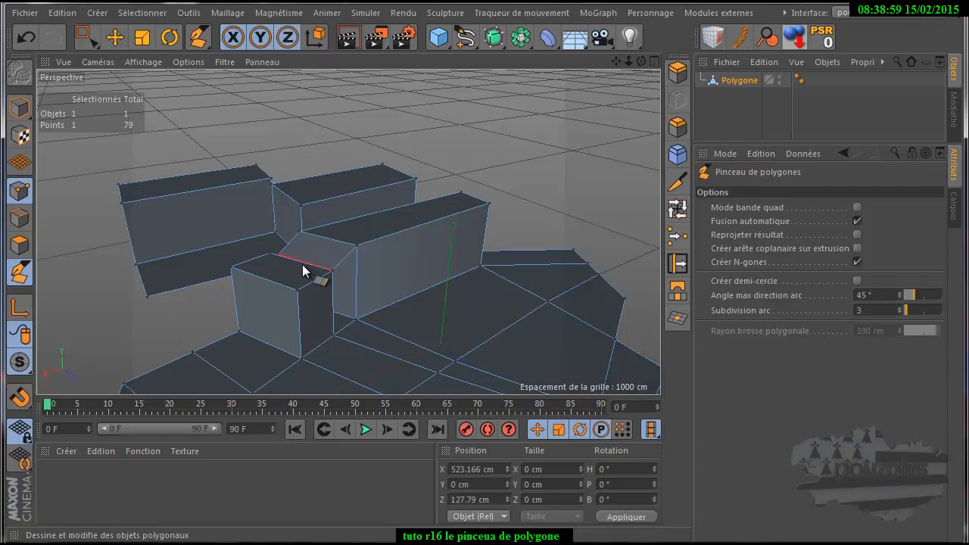
ctrl+drag(301, 265, 301, 265)
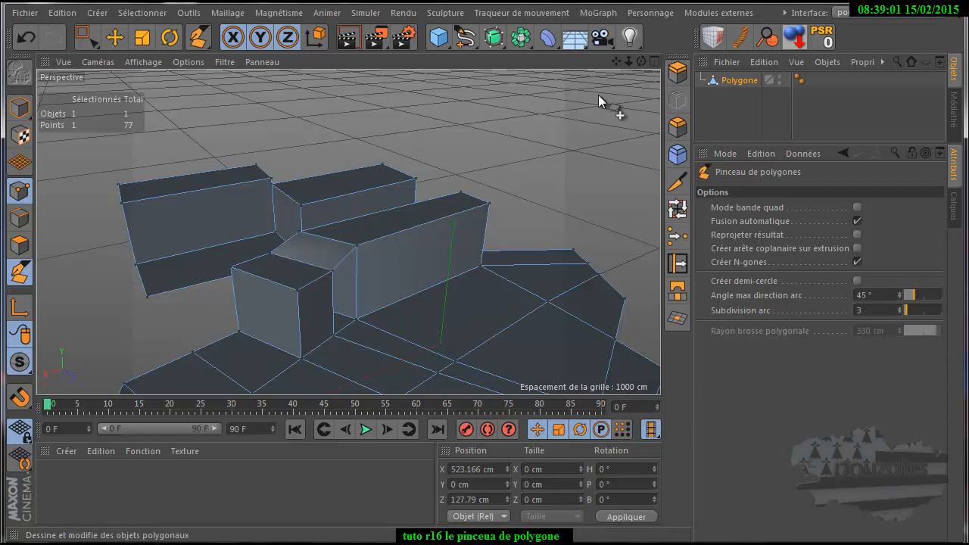
Step: Extrude another mesh polygon farther along upward, then bridge the small block's top edge to it and weld the loose corner point
drag(642, 60, 289, 235)
scroll(294, 254, up, 8)
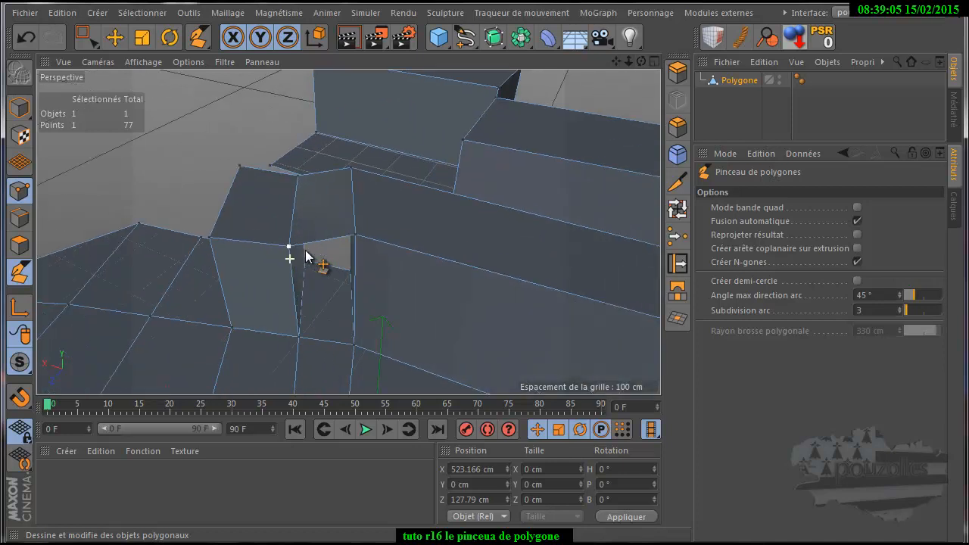
alt+drag(398, 187, 517, 155)
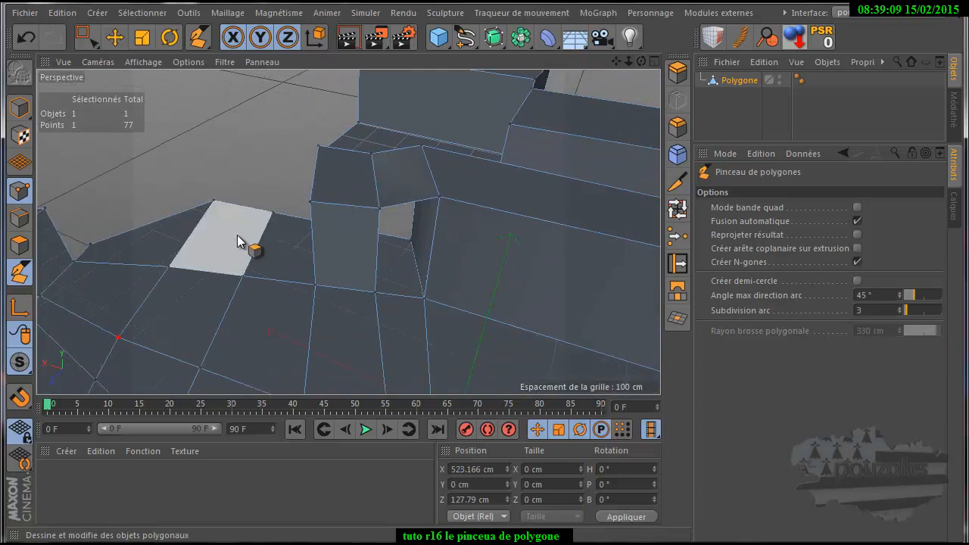
ctrl+drag(227, 242, 235, 153)
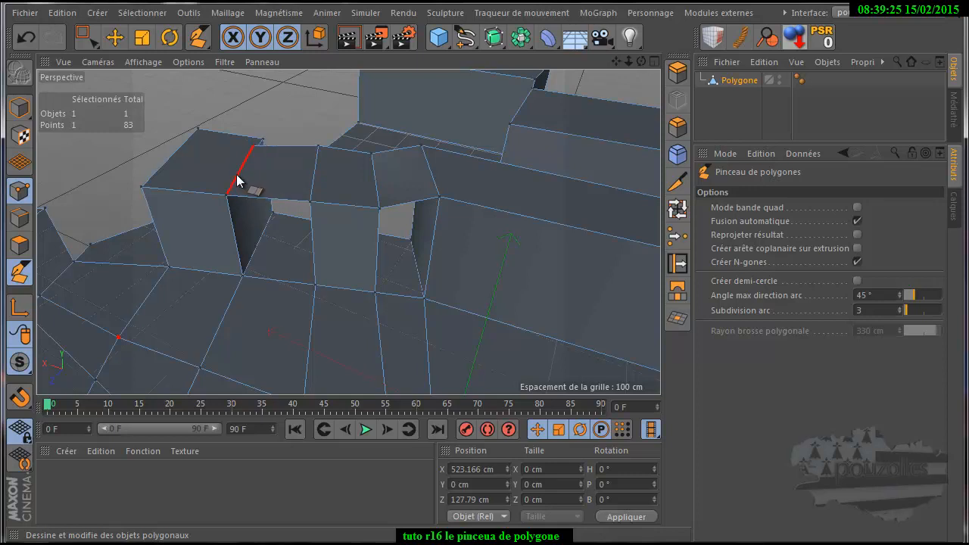
click(241, 170)
drag(640, 61, 485, 342)
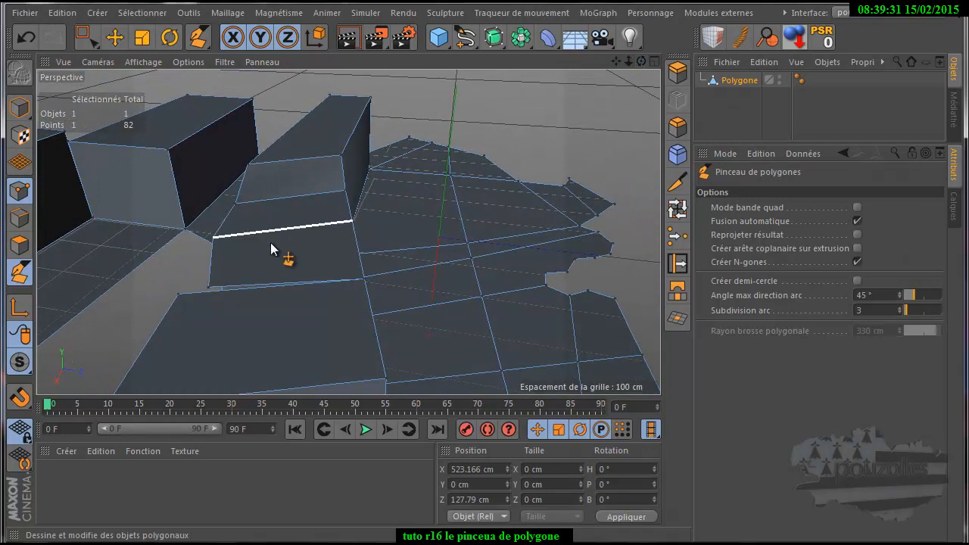
drag(210, 288, 187, 296)
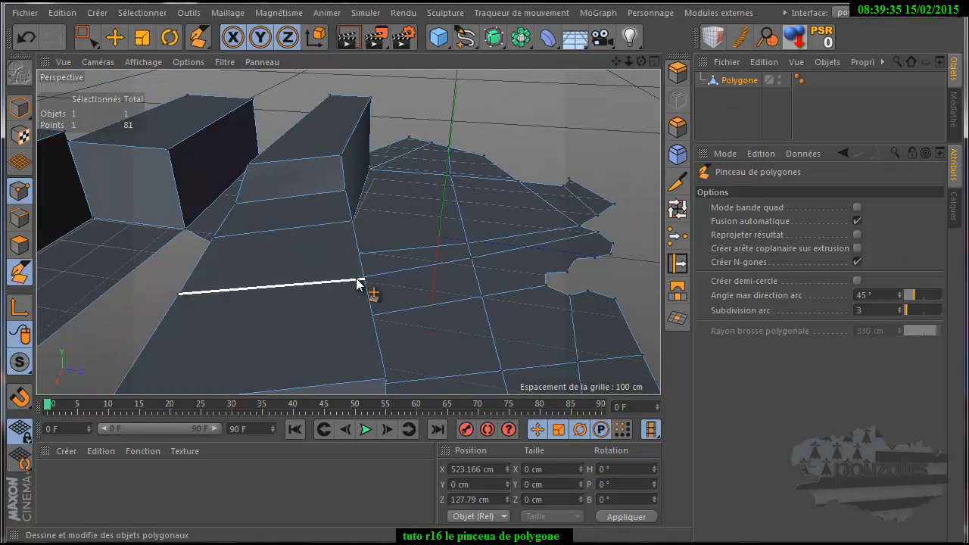
Step: Extrude the long block's top edge across the gap and weld its end points onto the neighbouring grid block's top corners
drag(645, 60, 488, 346)
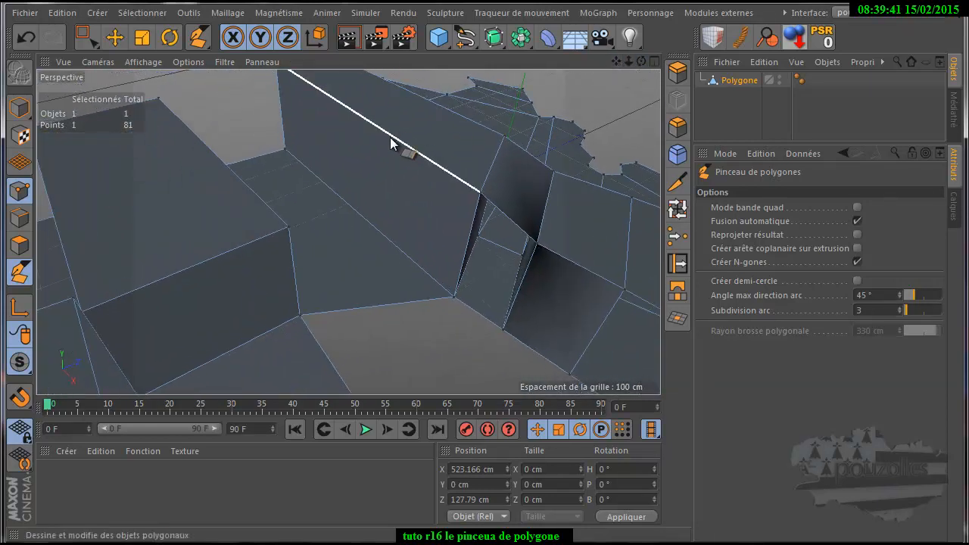
drag(389, 142, 262, 183)
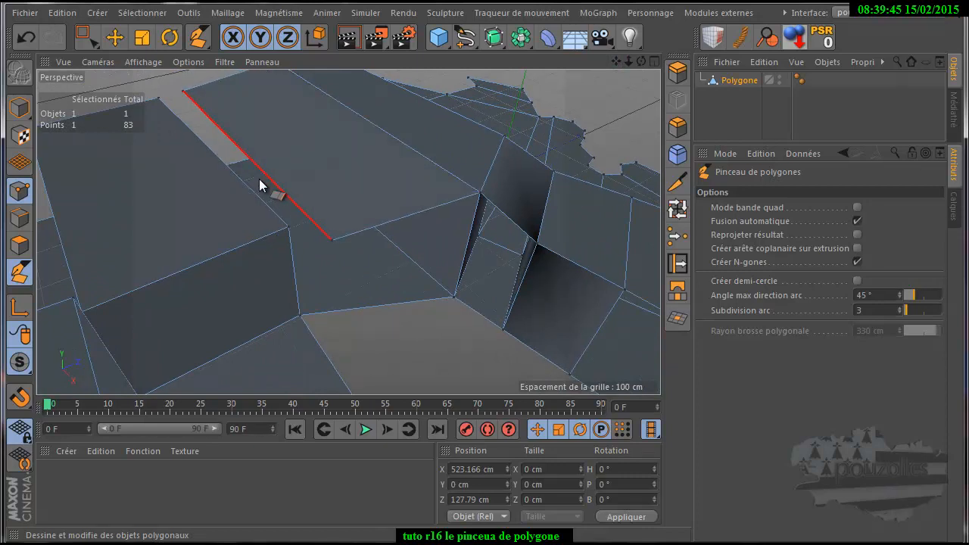
drag(180, 92, 290, 229)
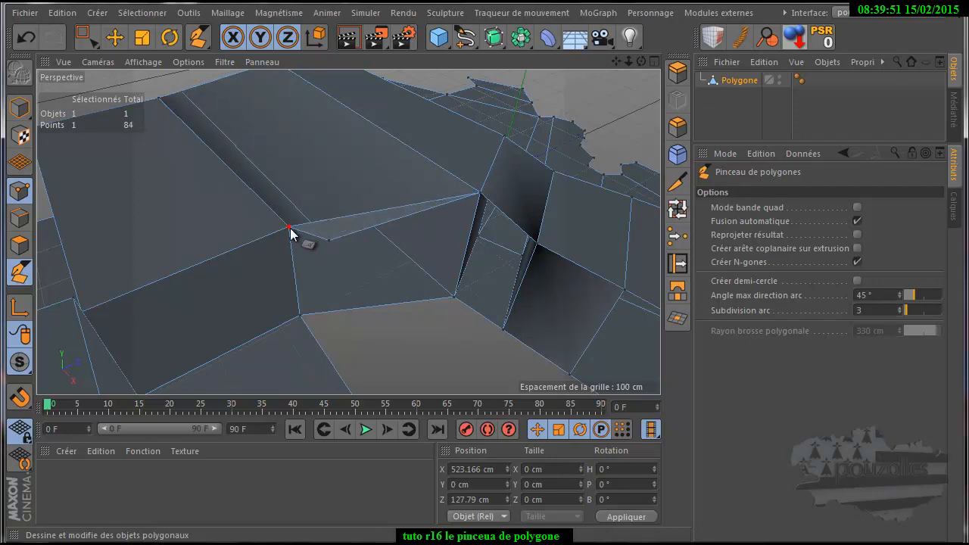
click(27, 38)
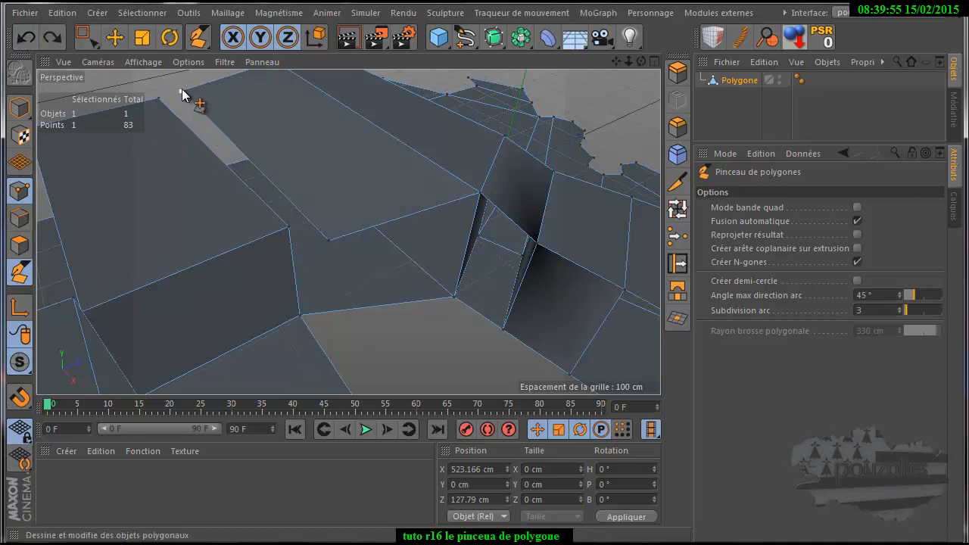
drag(175, 108, 288, 228)
scroll(363, 272, down, 6)
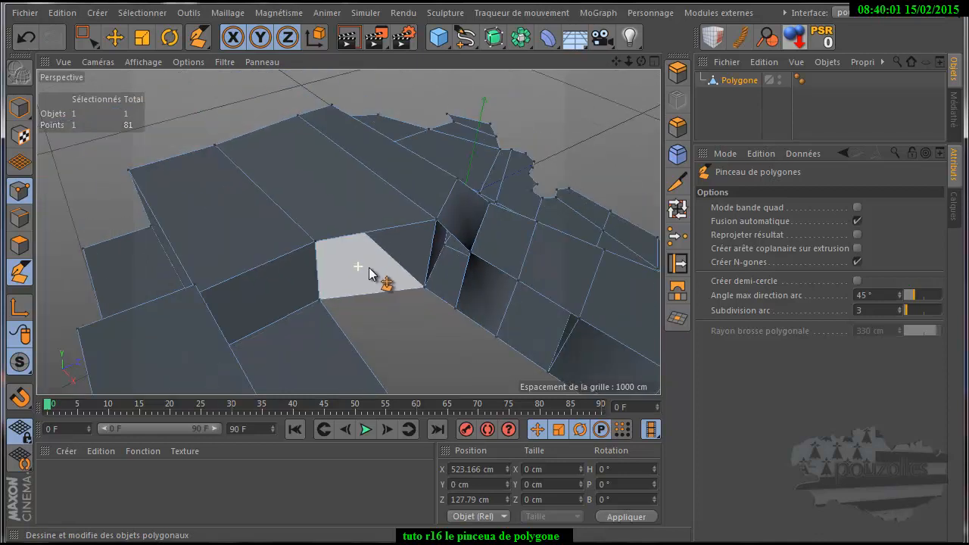
mouse_move(642, 62)
mouse_down()
mouse_move(475, 350)
mouse_move(497, 355)
mouse_move(638, 62)
mouse_up()
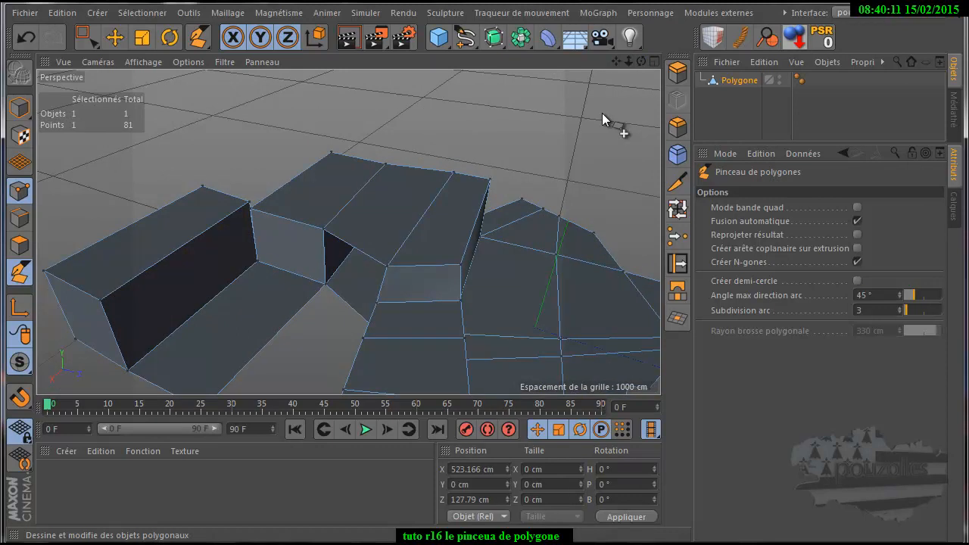
Step: Pull the outer grid block's top corner point aside and weld it onto the adjoining grid block's top corner
scroll(243, 266, up, 5)
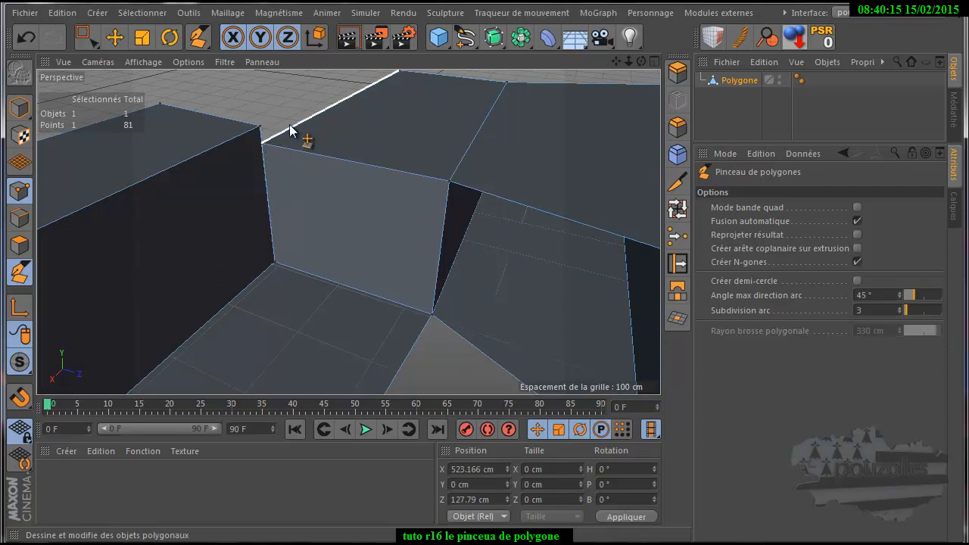
drag(641, 61, 484, 346)
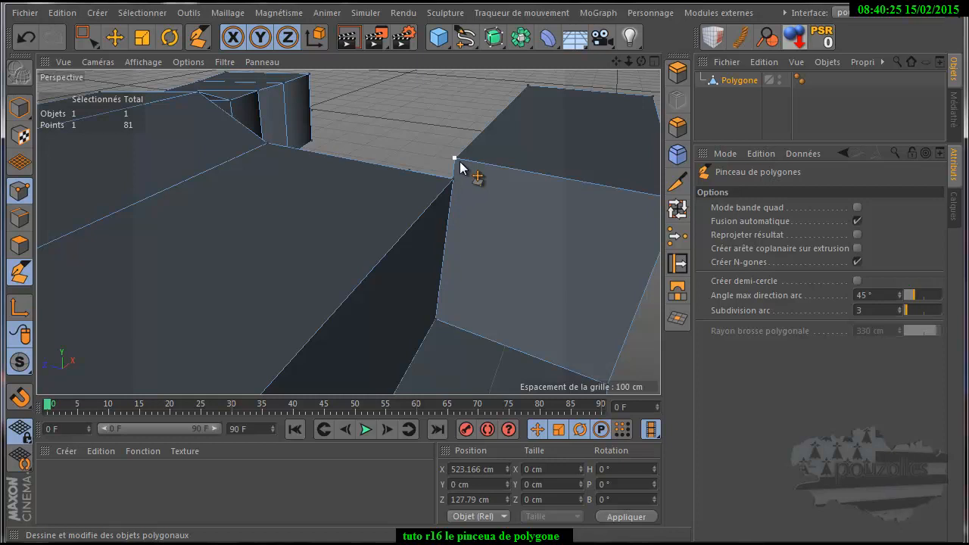
drag(454, 159, 469, 175)
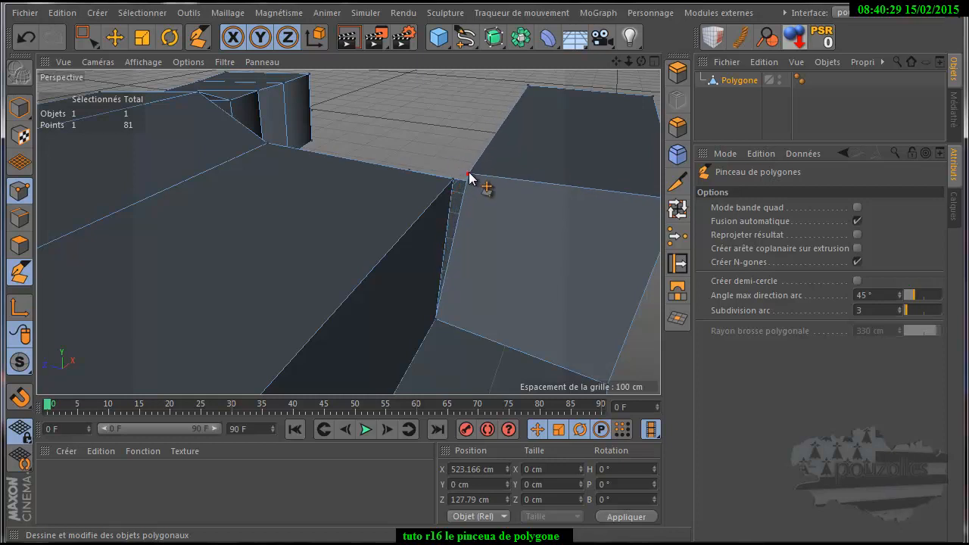
scroll(460, 188, up, 4)
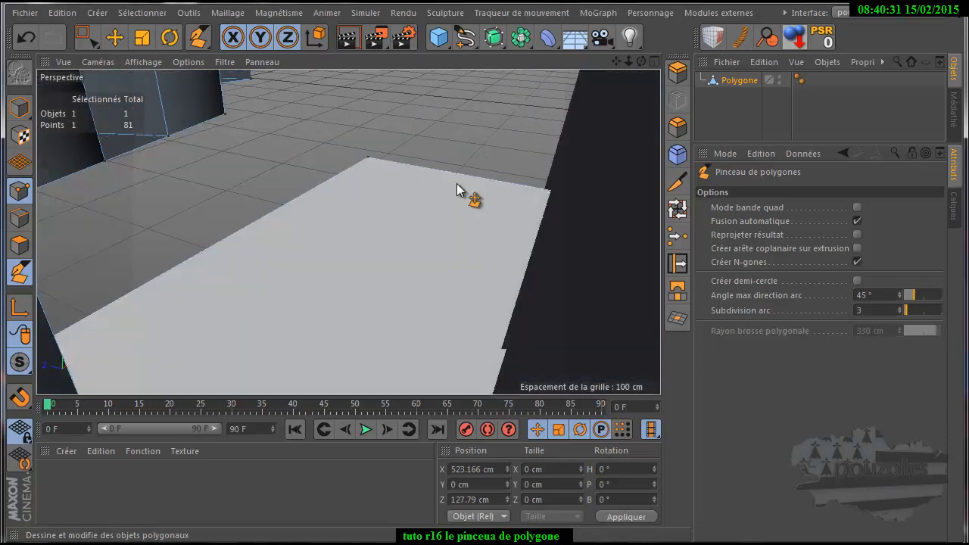
scroll(457, 183, down, 2)
drag(642, 62, 484, 347)
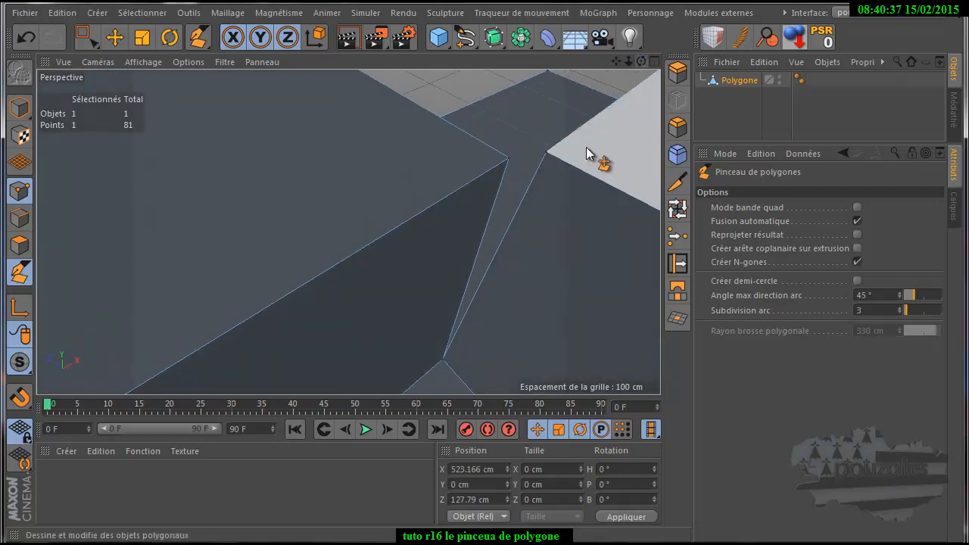
drag(539, 172, 508, 177)
Step: Examine the bridged and welded blocks in perspective and the whole mesh in the top view
alt+right_drag(588, 143, 567, 169)
drag(616, 61, 483, 349)
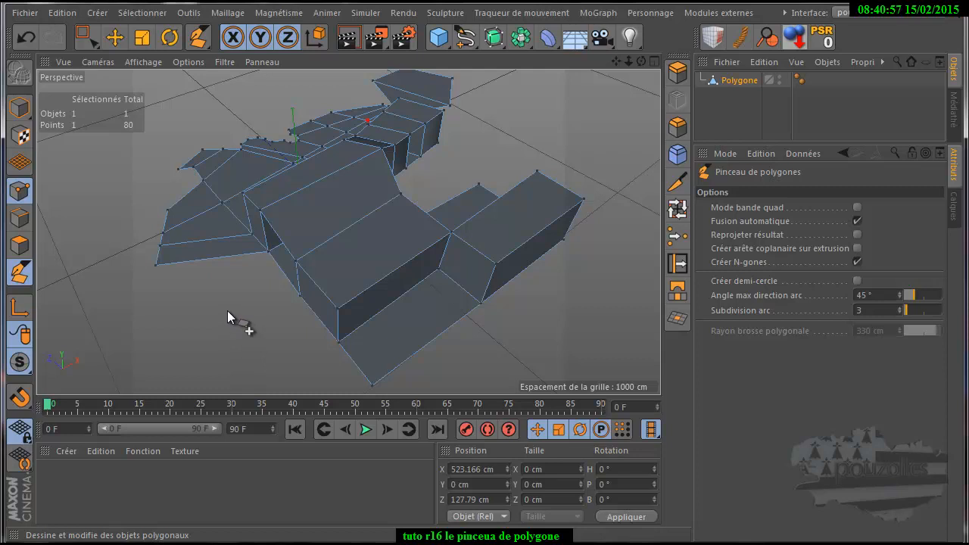
middle_click(236, 294)
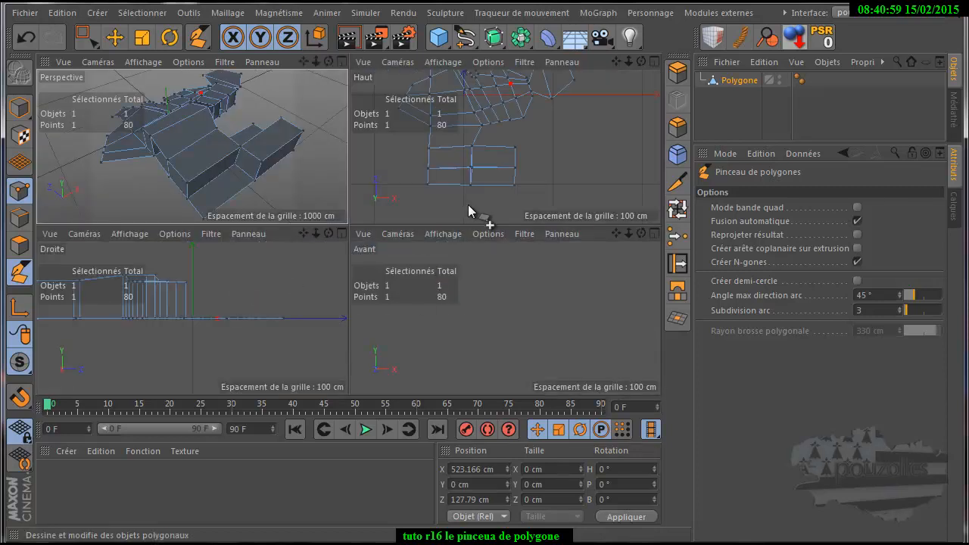
middle_click(465, 210)
scroll(261, 288, up, 5)
scroll(427, 160, down, 5)
drag(616, 61, 485, 346)
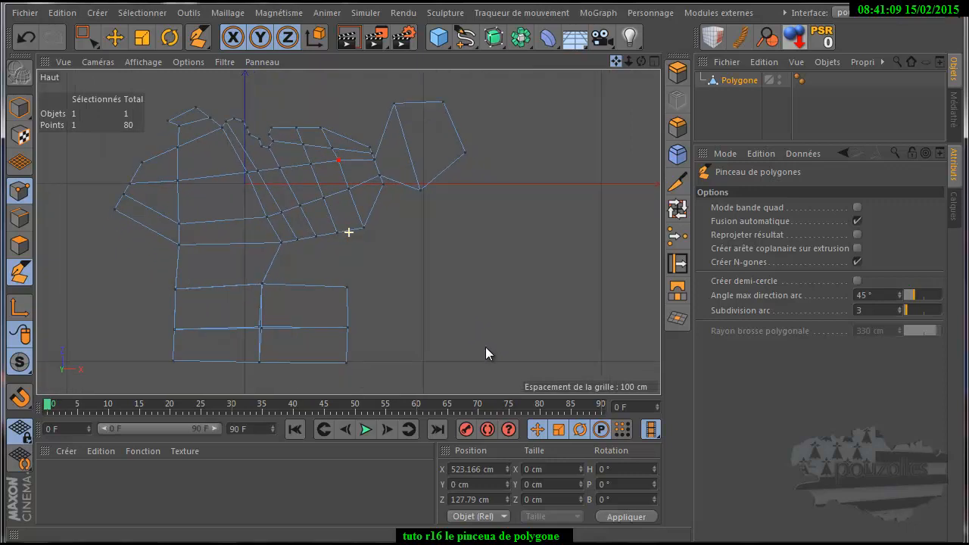
Step: In the top view, extrude the three border edges along the mesh's upper side outward and join the end edge to the neighbouring polygon
middle_click(110, 249)
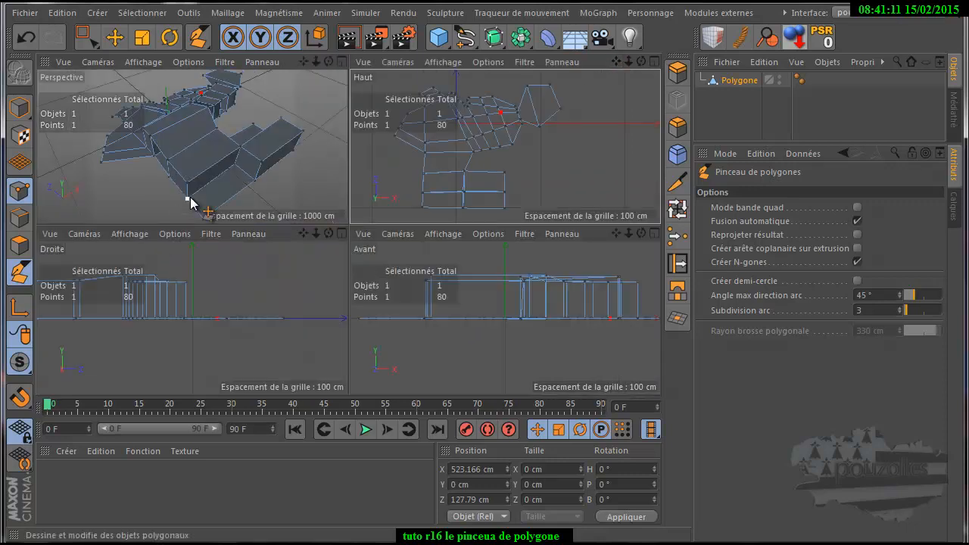
middle_click(195, 205)
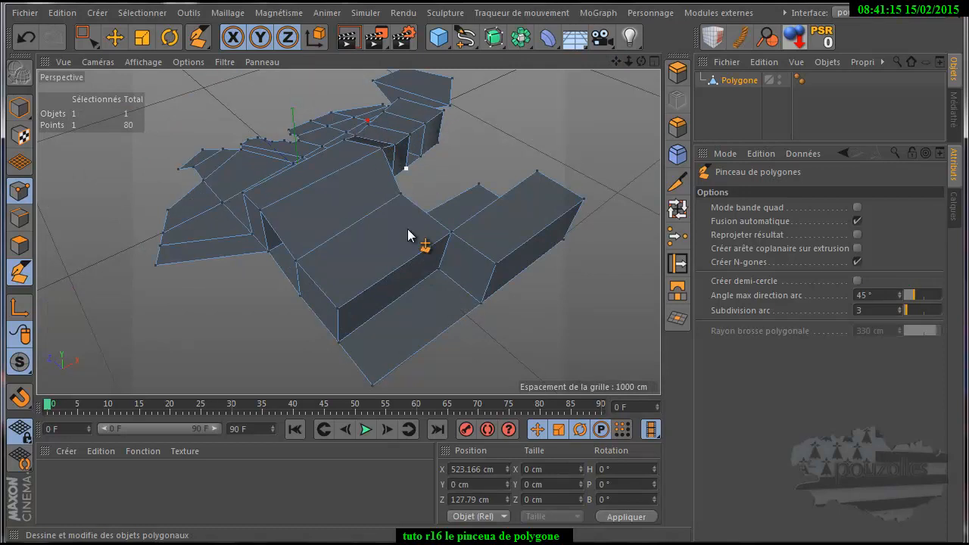
middle_click(244, 321)
middle_click(490, 194)
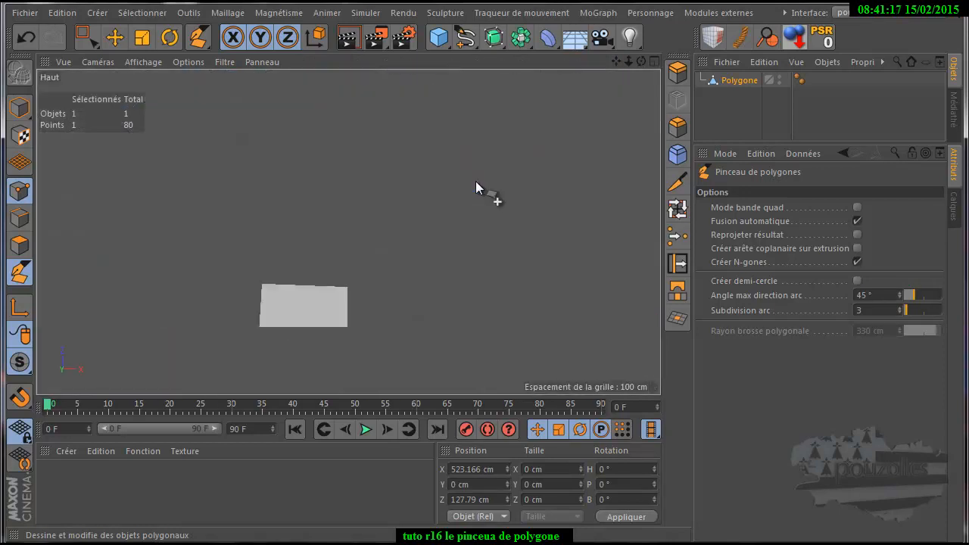
scroll(325, 101, up, 5)
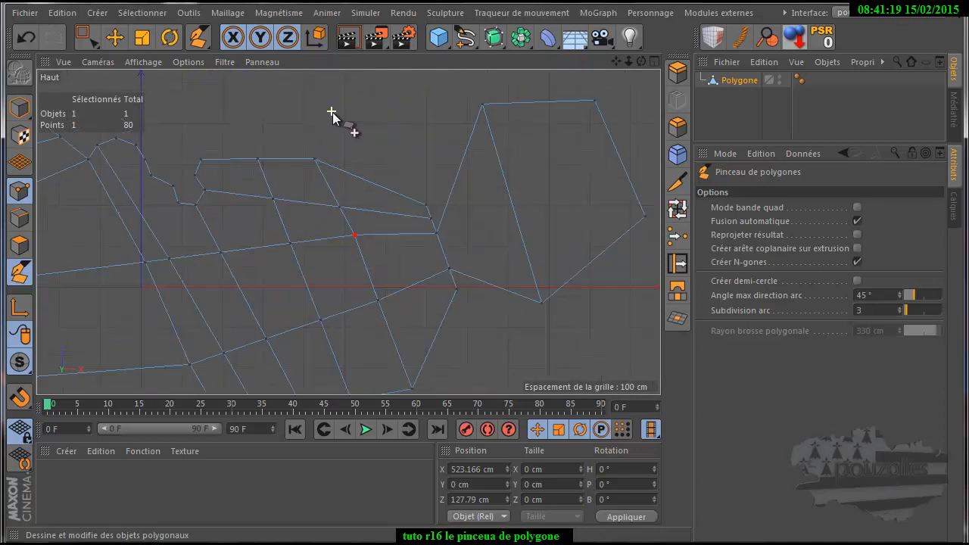
click(20, 217)
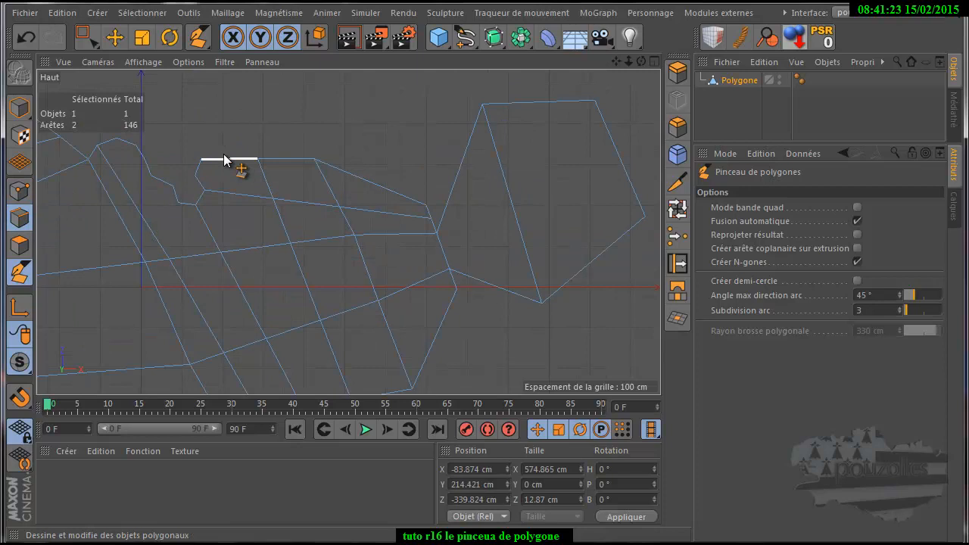
ctrl+drag(223, 154, 231, 101)
ctrl+drag(298, 119, 300, 97)
ctrl+drag(349, 166, 364, 110)
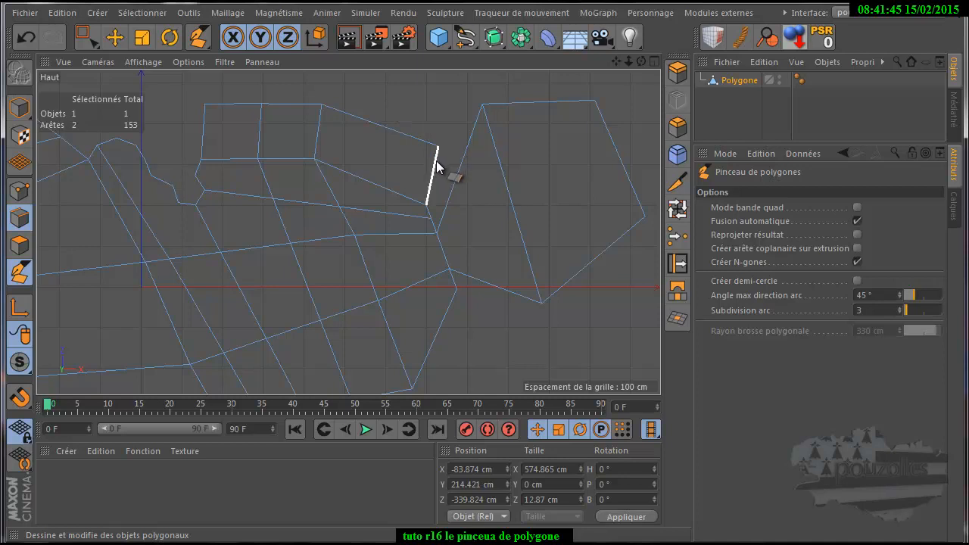
ctrl+drag(438, 161, 465, 155)
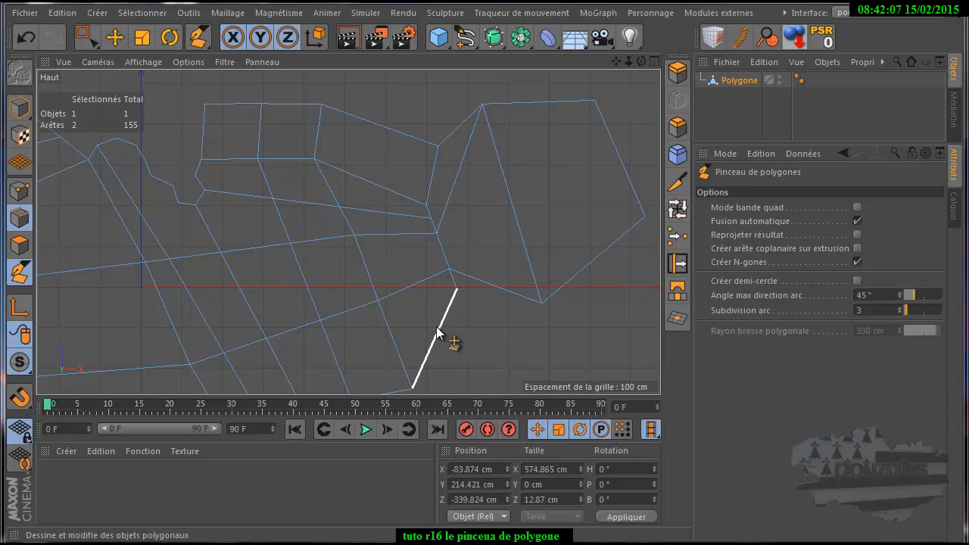
click(574, 277)
drag(584, 293, 595, 303)
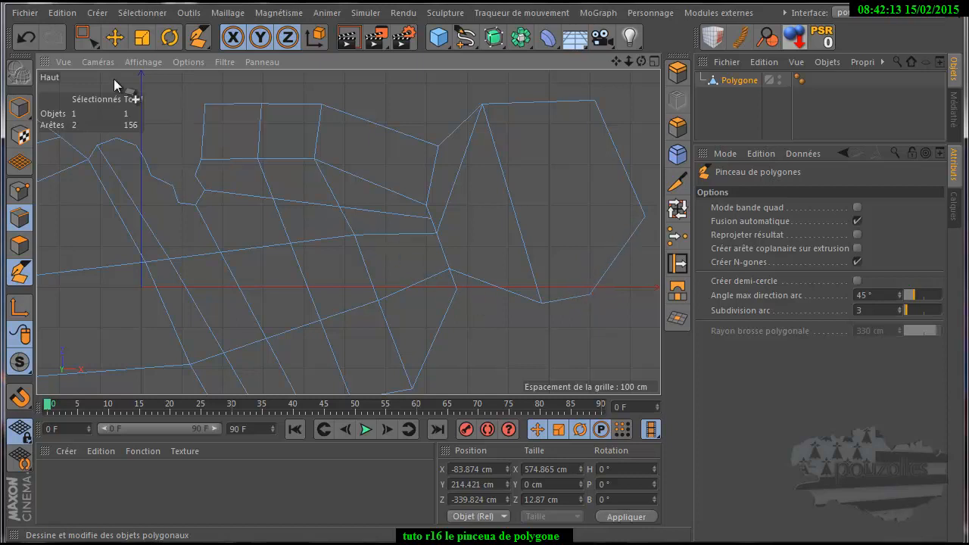
click(26, 36)
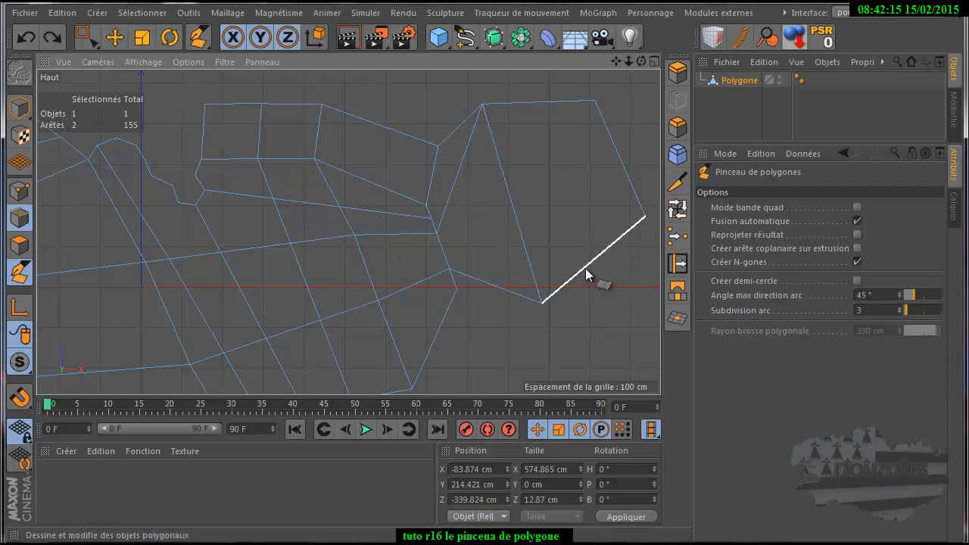
Step: Extrude the large end polygon's two lower edges outward, weld their corner points and move the adjacent mesh edge onto the new strip
ctrl+drag(585, 268, 605, 328)
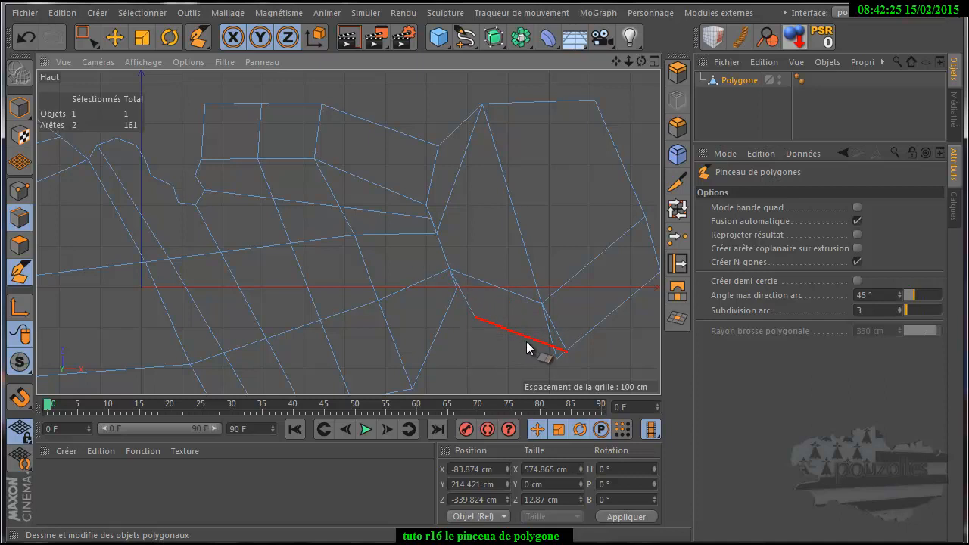
mouse_move(526, 341)
mouse_down()
mouse_move(518, 358)
mouse_move(513, 351)
mouse_move(528, 350)
mouse_move(520, 350)
mouse_up()
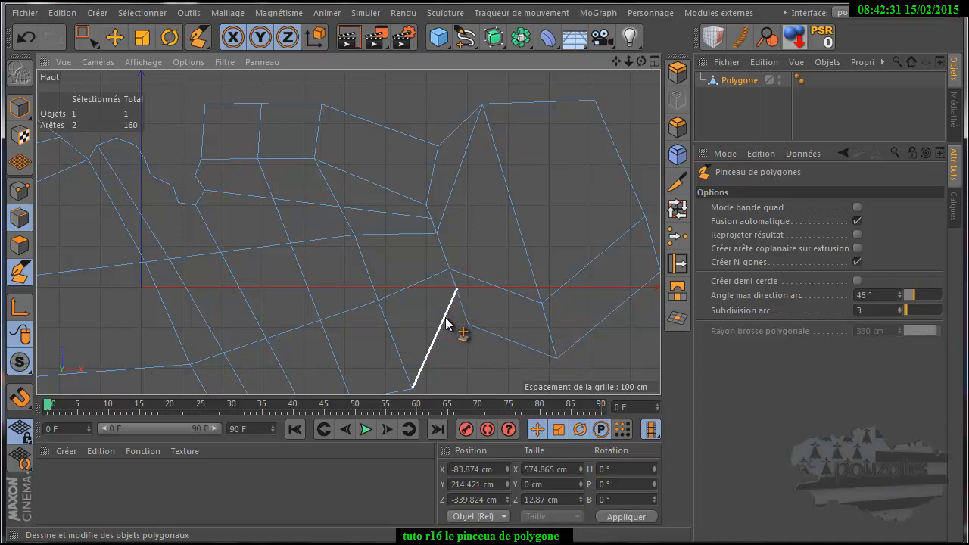
drag(446, 323, 453, 351)
scroll(464, 298, down, 3)
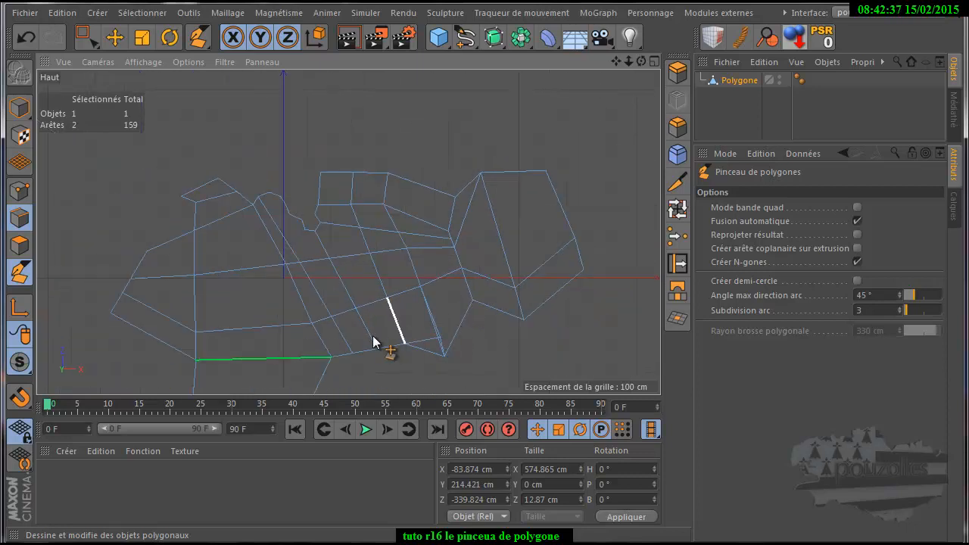
Step: Switch to polygon mode and, in the top view, set the polygon brush radius to 38 cm
middle_click(111, 237)
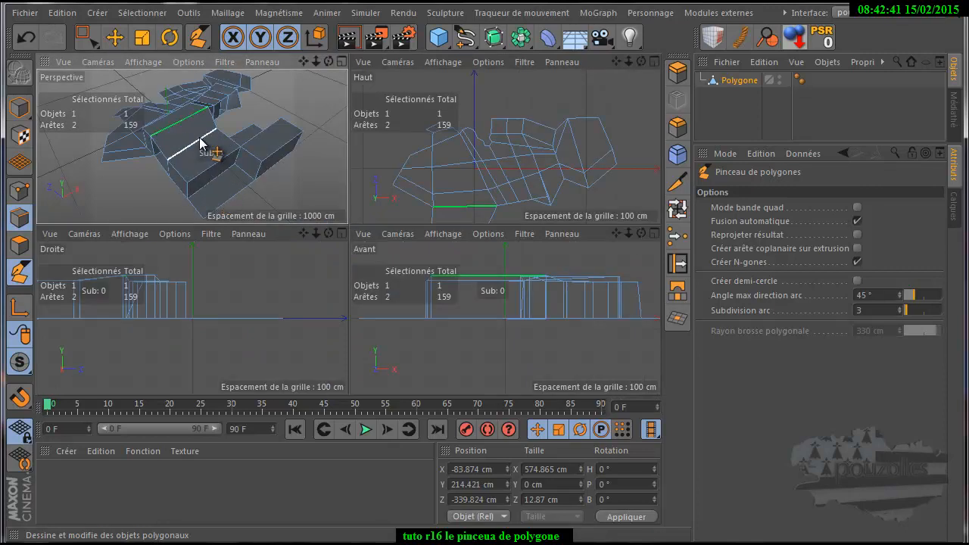
middle_click(279, 92)
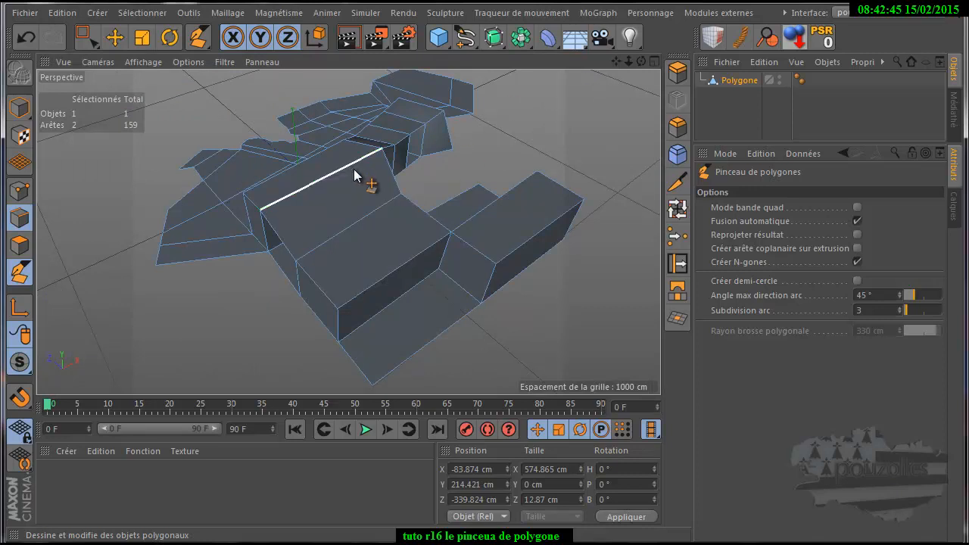
click(21, 246)
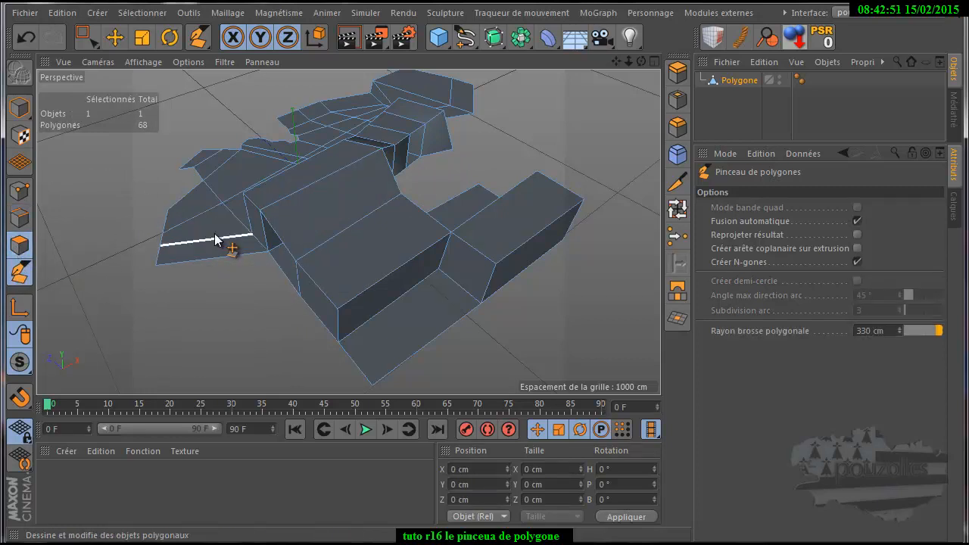
click(654, 61)
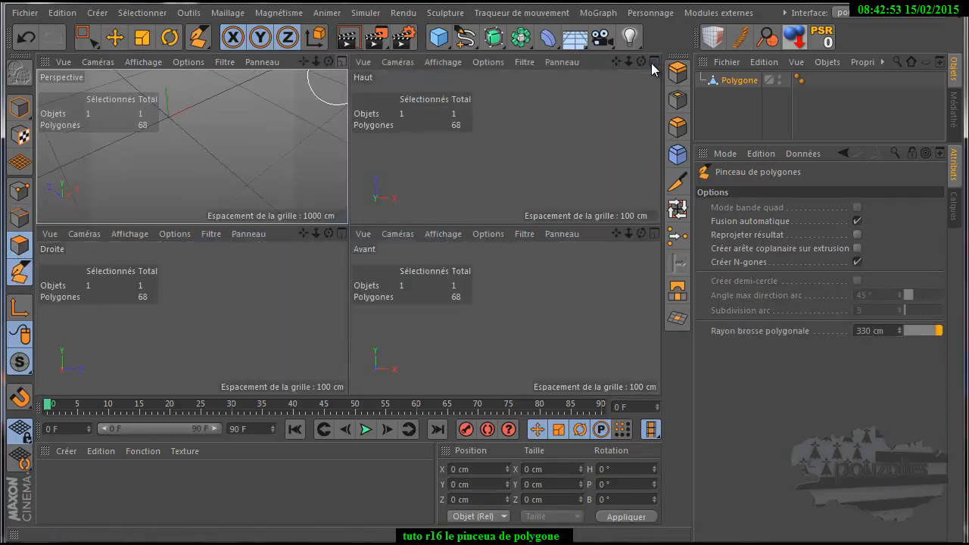
click(654, 62)
scroll(584, 125, down, 4)
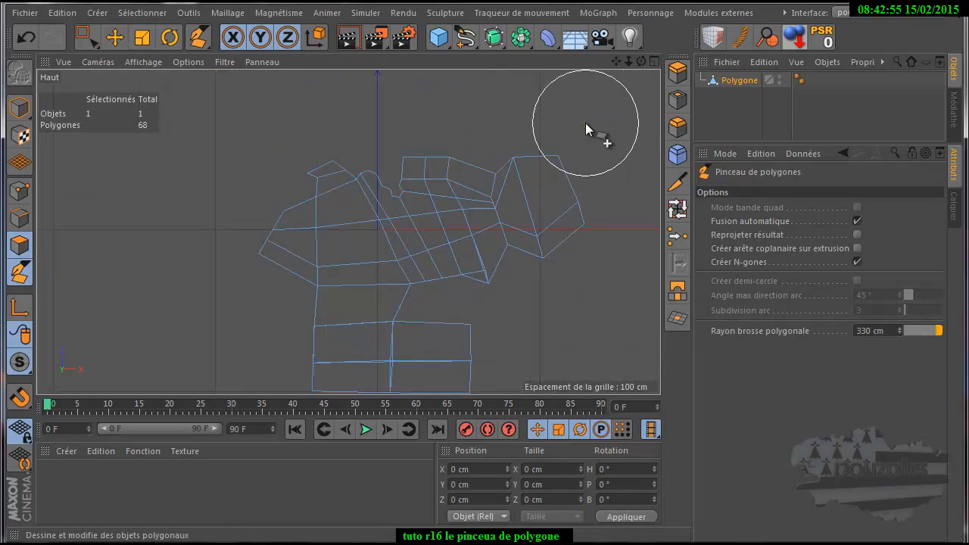
scroll(574, 115, up, 3)
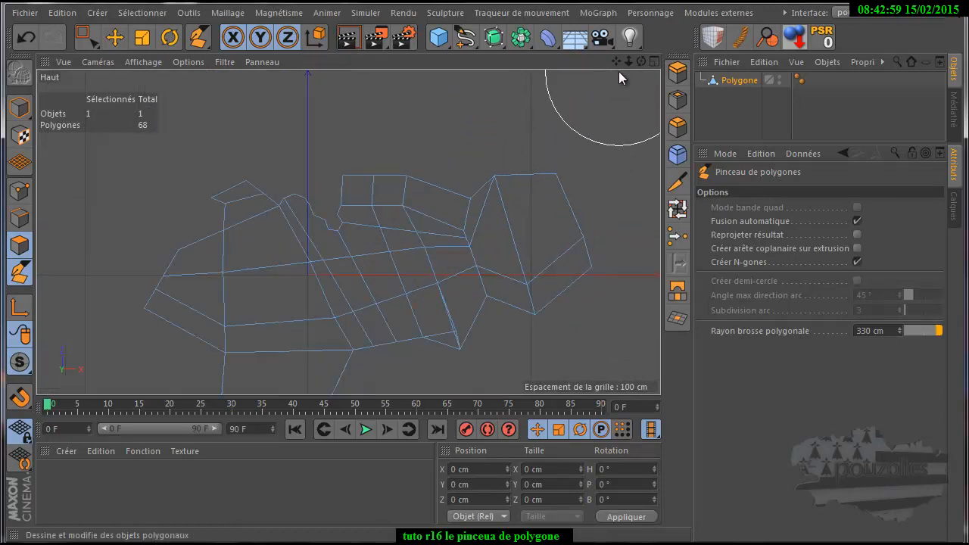
drag(616, 63, 612, 134)
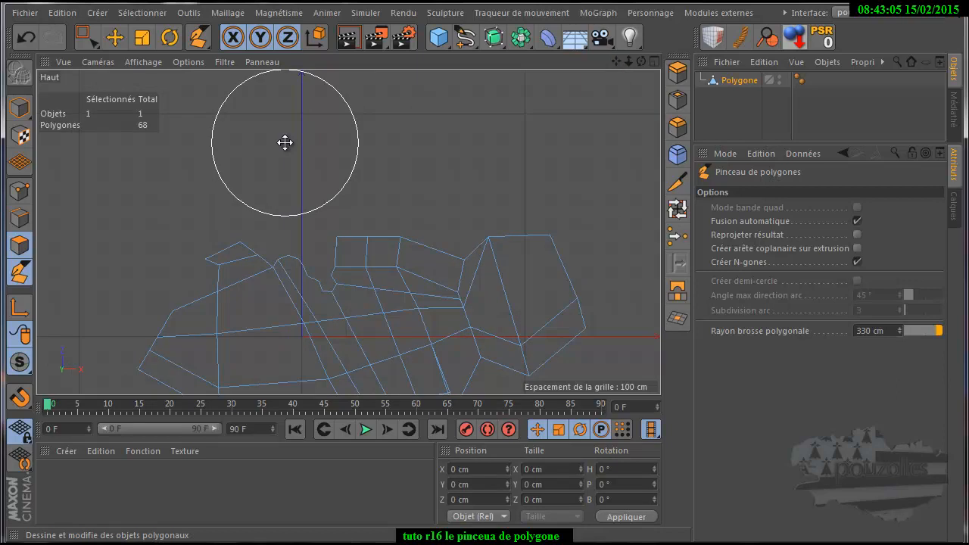
mouse_move(284, 144)
middle_down()
mouse_move(283, 194)
mouse_move(257, 220)
mouse_move(244, 277)
mouse_move(284, 198)
mouse_move(210, 244)
mouse_move(191, 271)
middle_up()
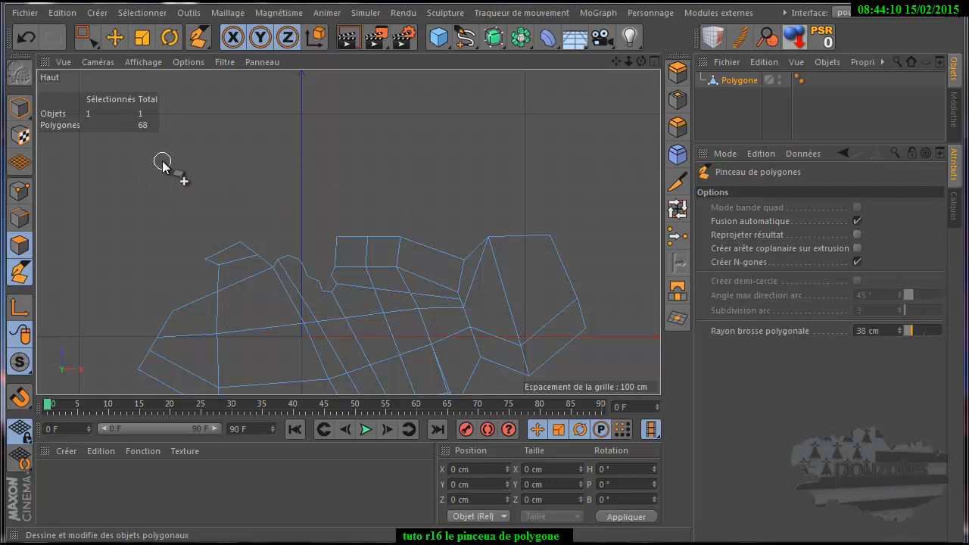
Step: Paint a long wavy strip of quads above the mesh and reshape its end by moving the last polygon
drag(116, 184, 191, 163)
mouse_move(234, 176)
mouse_down()
mouse_move(283, 196)
mouse_move(398, 157)
mouse_move(539, 165)
mouse_move(611, 150)
mouse_up()
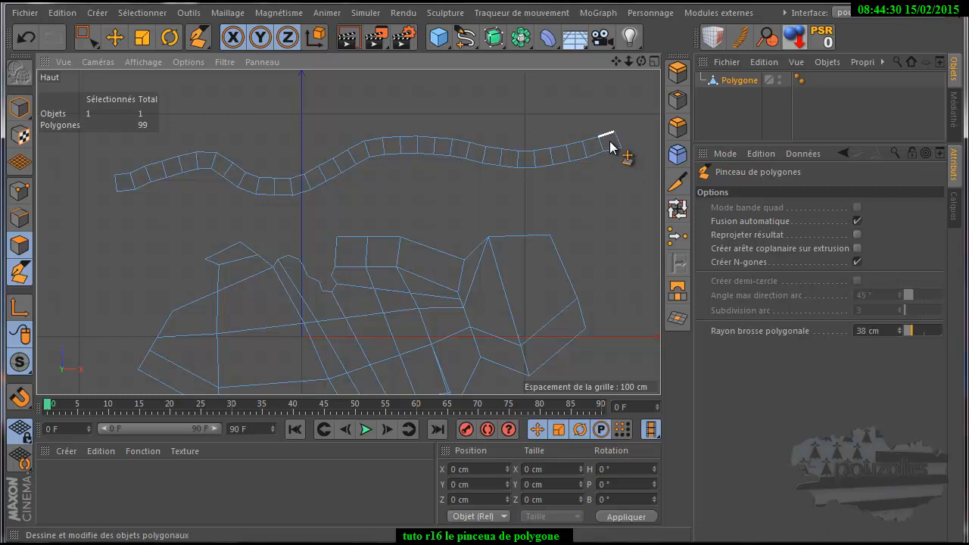
scroll(610, 145, up, 3)
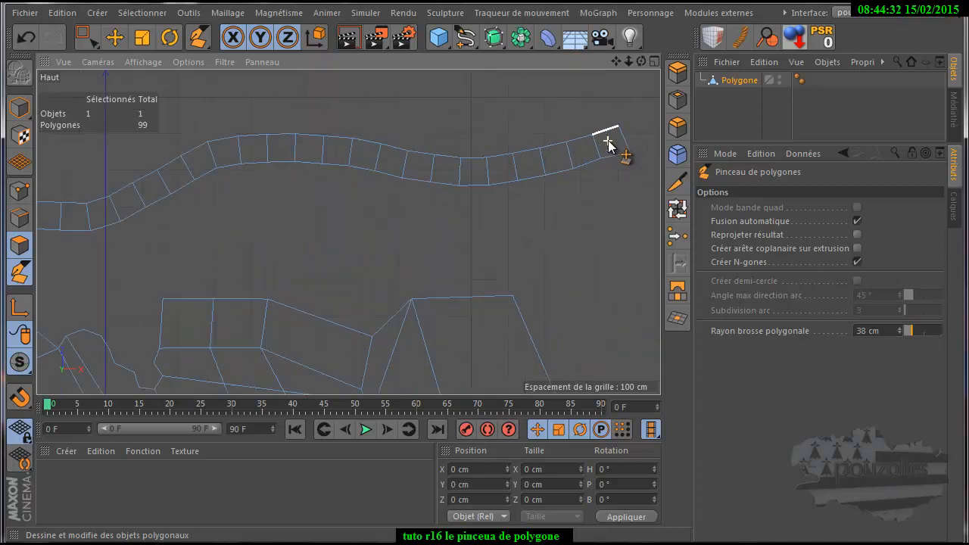
mouse_move(616, 147)
mouse_down()
mouse_move(623, 126)
mouse_move(621, 167)
mouse_move(628, 144)
mouse_move(610, 123)
mouse_move(611, 167)
mouse_up()
scroll(610, 167, down, 3)
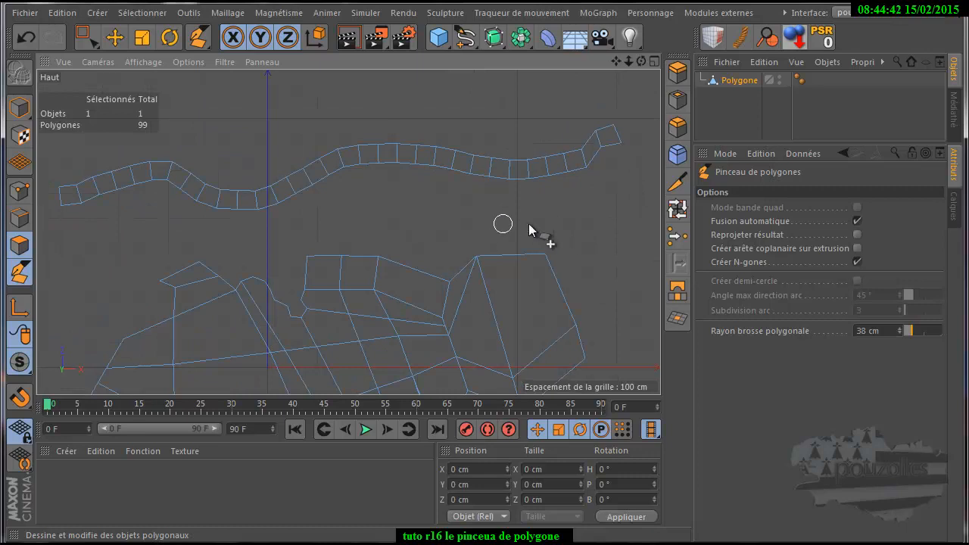
Step: Paint a hooked quad strip joined to the wavy strip's lower edge and a looping strip from its upper edge to its end
mouse_move(639, 209)
mouse_down()
mouse_move(632, 245)
mouse_move(608, 262)
mouse_move(580, 250)
mouse_move(569, 219)
mouse_move(579, 182)
mouse_up()
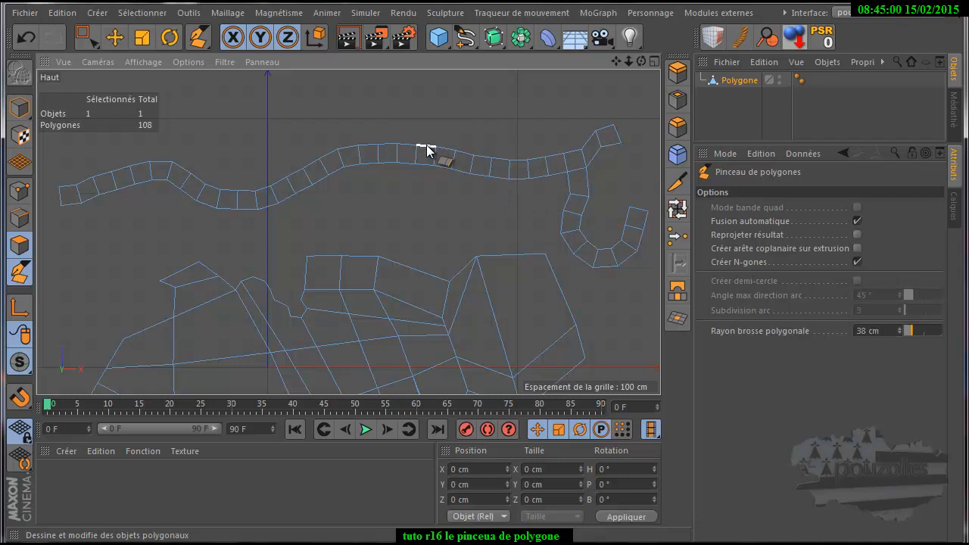
mouse_move(428, 147)
ctrl+mouse_down()
mouse_move(432, 124)
mouse_move(453, 108)
mouse_move(610, 98)
mouse_move(643, 106)
mouse_move(623, 137)
ctrl+mouse_up()
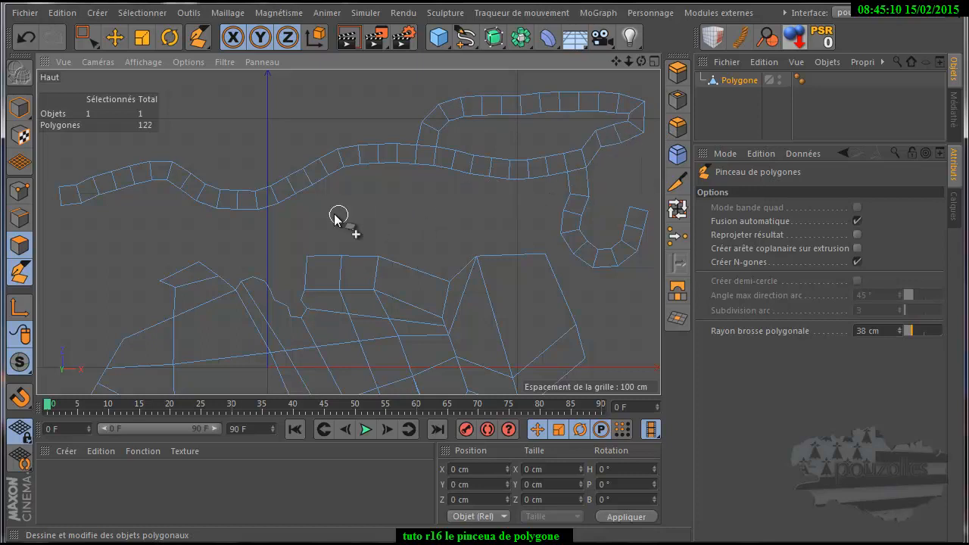
scroll(337, 188, up, 2)
scroll(337, 188, down, 5)
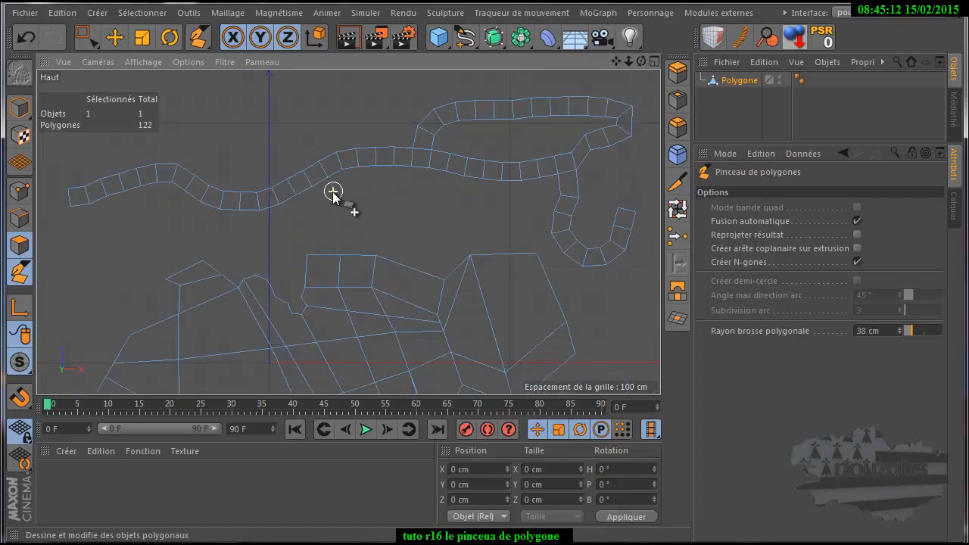
Step: Paint a second, separate wavy strip of quads in the empty area above the first one
drag(617, 61, 602, 203)
scroll(223, 228, up, 4)
mouse_move(103, 190)
mouse_down()
mouse_move(151, 212)
mouse_move(269, 192)
mouse_up()
drag(327, 217, 418, 199)
drag(619, 207, 641, 199)
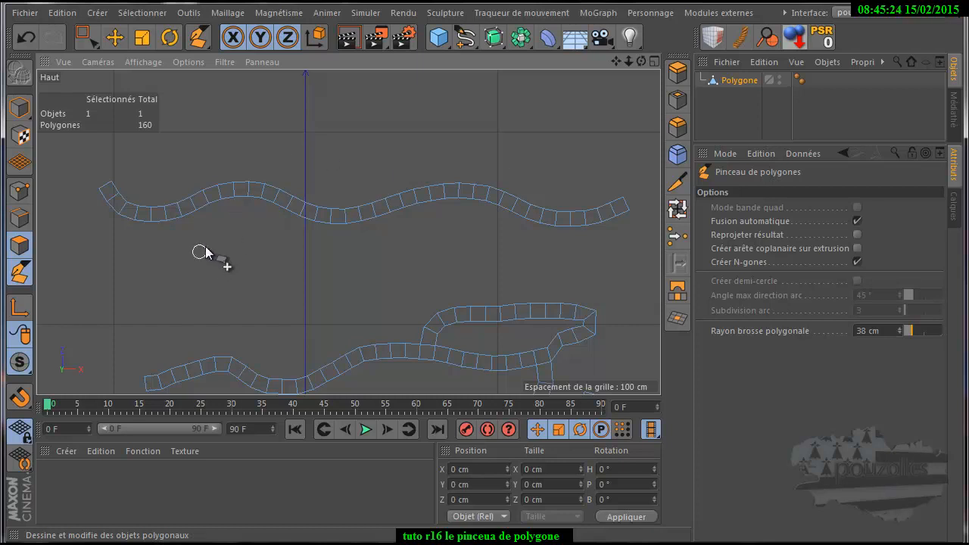
Step: Between the two wavy strips, paint a short sharply bent quad strip and a second bent strip that connects to its open end
mouse_move(209, 246)
mouse_down()
mouse_move(201, 280)
mouse_move(211, 292)
mouse_move(257, 270)
mouse_move(281, 277)
mouse_up()
scroll(282, 277, up, 5)
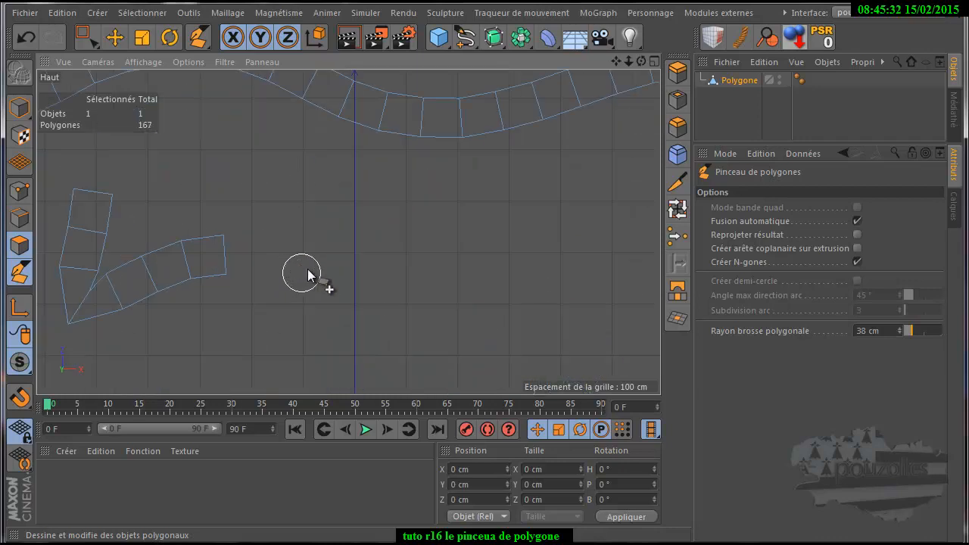
mouse_move(332, 218)
mouse_down()
mouse_move(380, 234)
mouse_move(345, 252)
mouse_move(367, 241)
mouse_move(364, 206)
mouse_move(373, 231)
mouse_move(351, 256)
mouse_move(347, 284)
mouse_move(329, 296)
mouse_move(313, 295)
mouse_move(292, 270)
mouse_move(227, 258)
mouse_up()
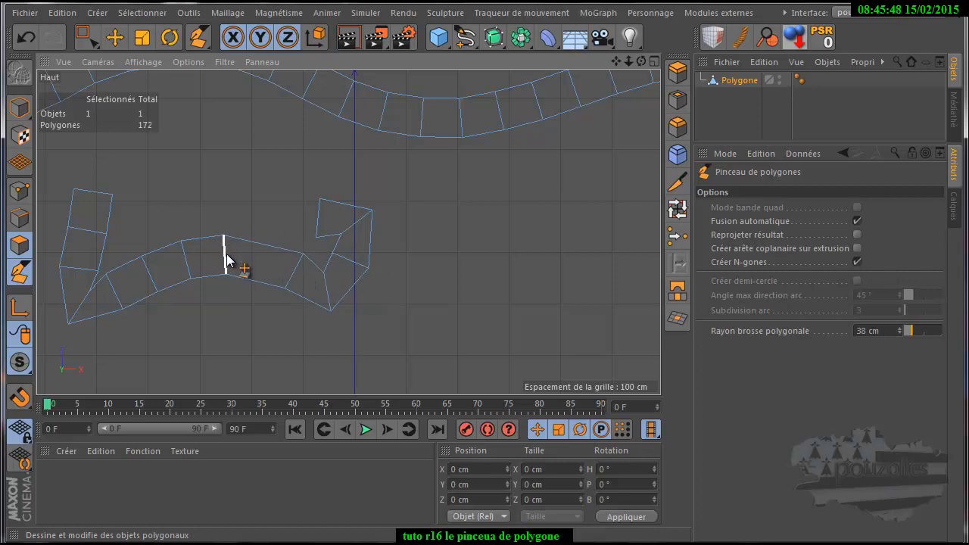
Step: Extend the hooked strip's open end in a curve to the mesh's outer edge and reposition the corner point where they meet
scroll(312, 309, down, 3)
scroll(346, 303, down, 6)
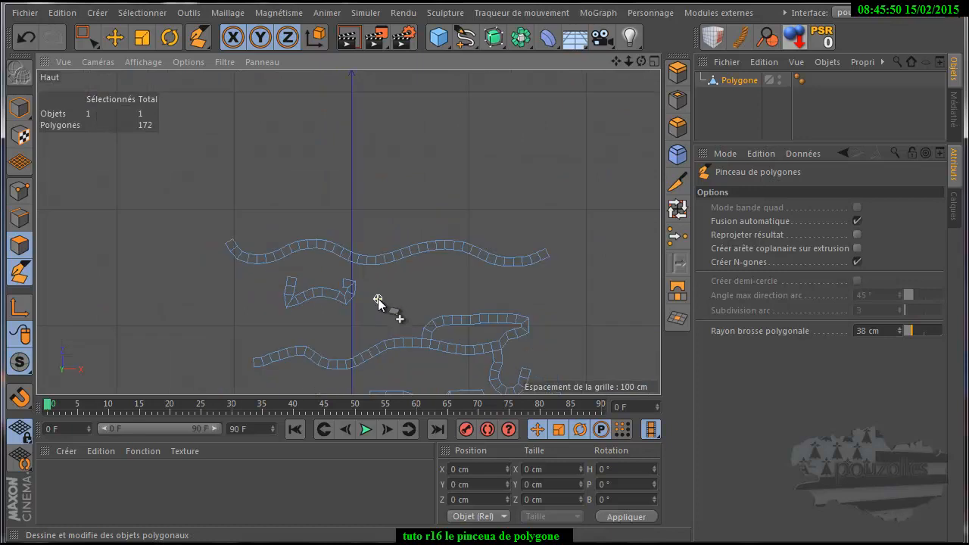
scroll(374, 292, down, 3)
scroll(481, 378, up, 10)
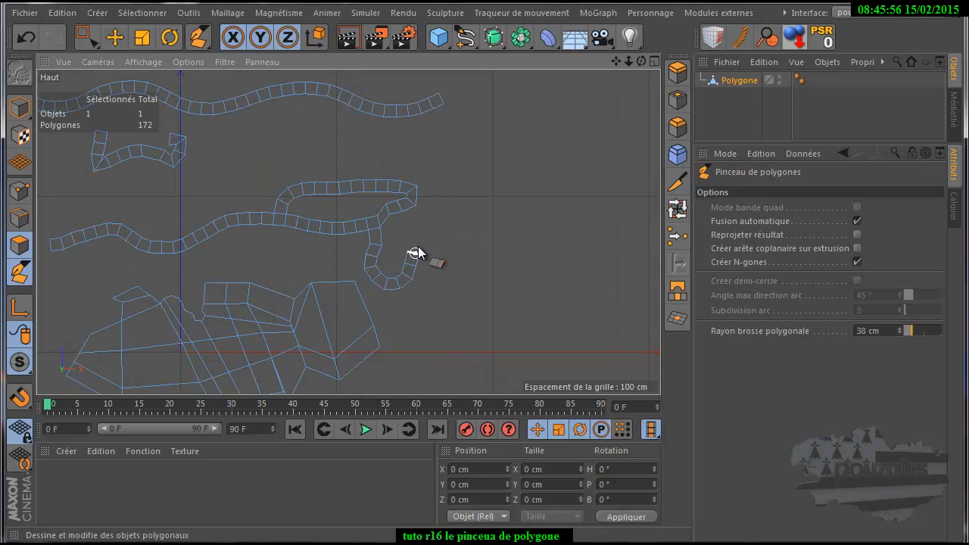
mouse_move(415, 252)
mouse_down()
mouse_move(423, 234)
mouse_move(458, 238)
mouse_move(467, 267)
mouse_move(450, 296)
mouse_move(413, 318)
mouse_move(368, 310)
mouse_up()
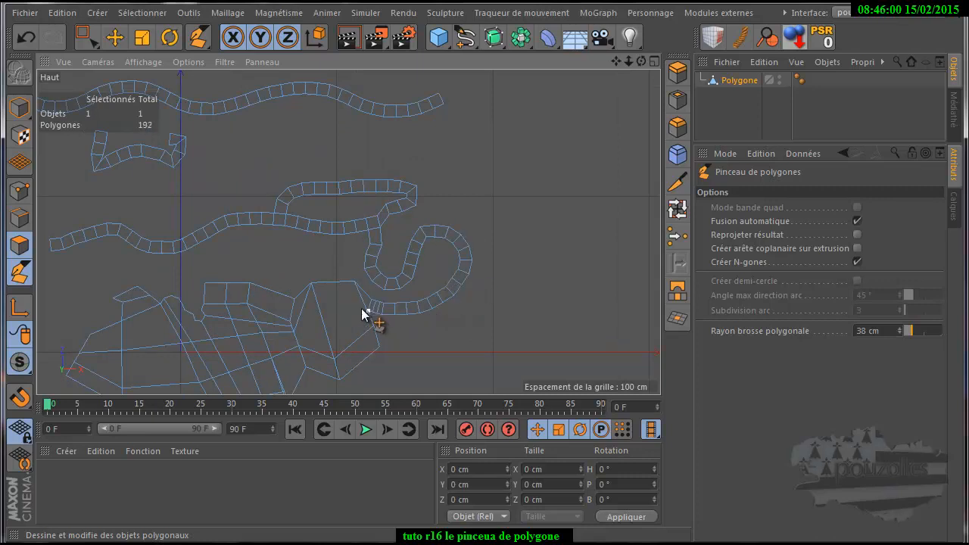
scroll(389, 327, up, 5)
scroll(388, 327, up, 4)
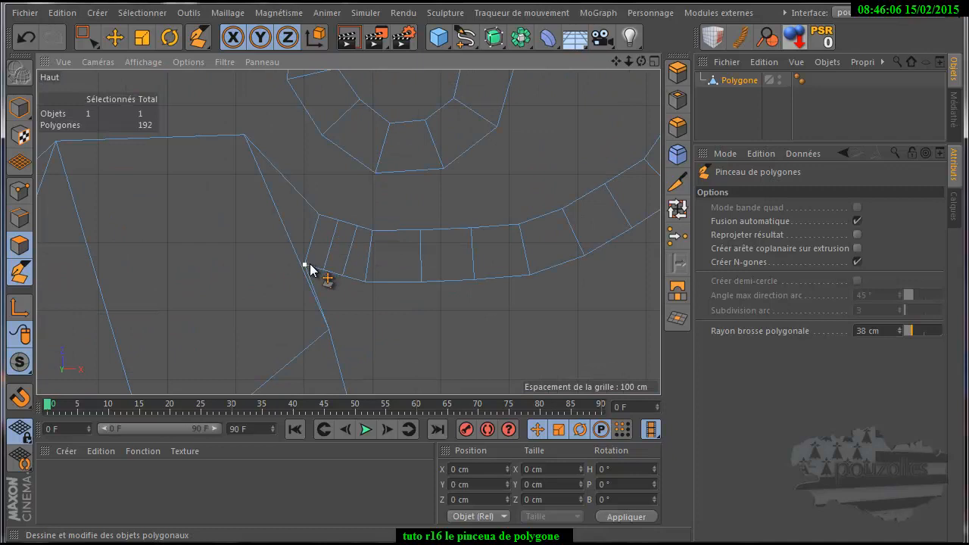
mouse_move(313, 265)
mouse_down()
mouse_move(314, 276)
mouse_move(329, 276)
mouse_move(318, 278)
mouse_up()
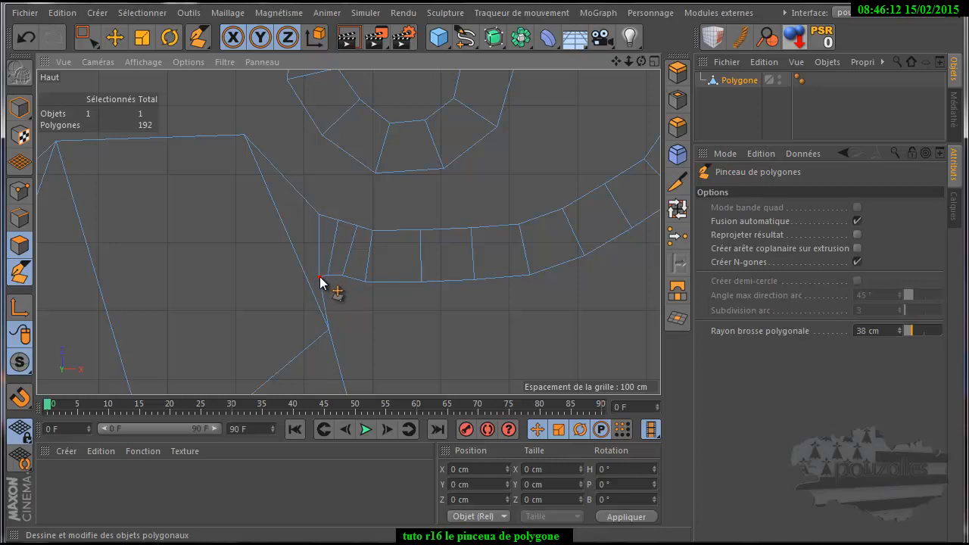
scroll(277, 281, down, 10)
scroll(224, 314, down, 3)
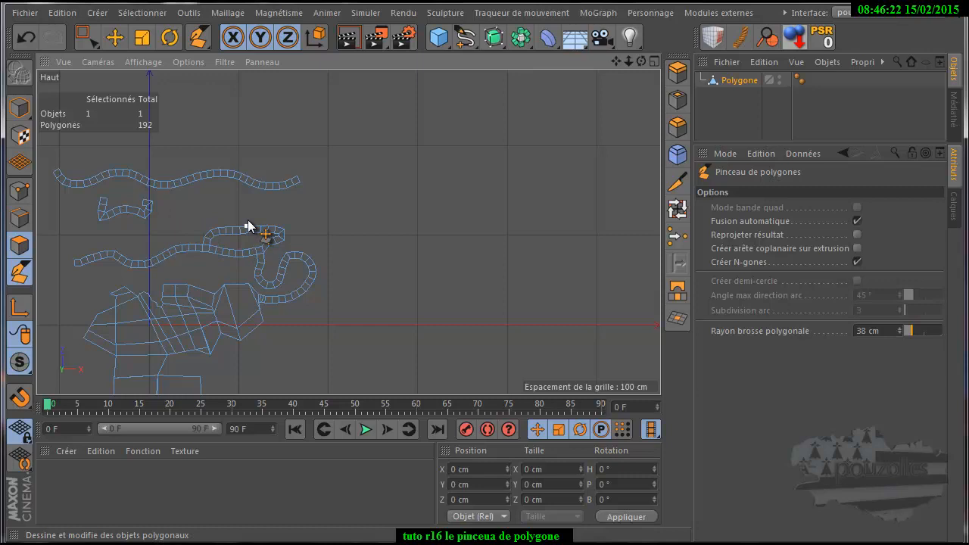
Step: Paint a short row of quads along the upper edge of the lower wavy strip with the polygon pen
drag(616, 61, 764, 2)
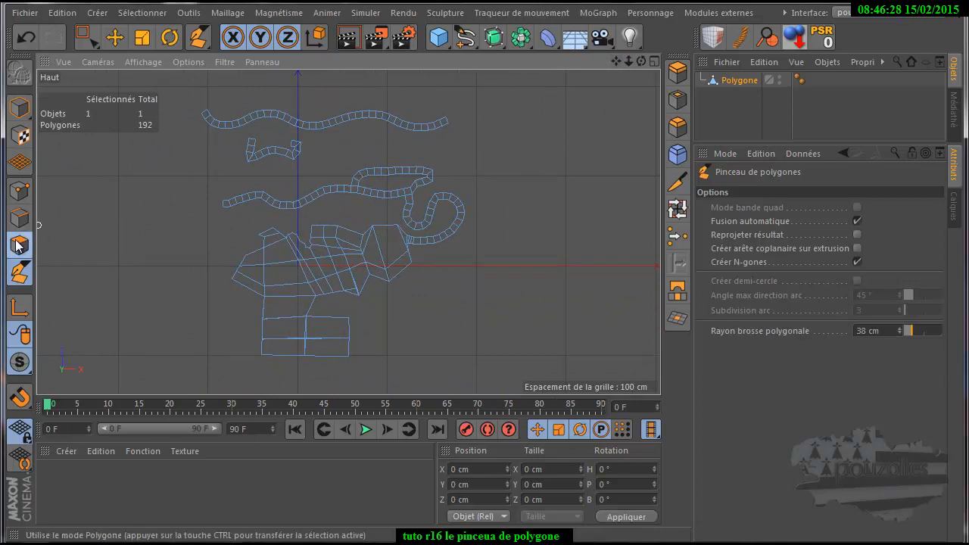
click(114, 37)
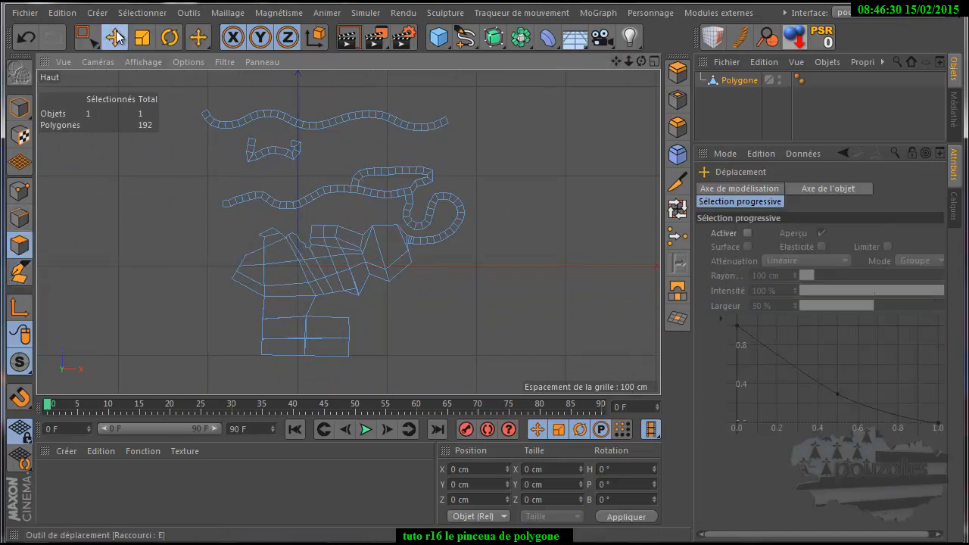
click(19, 108)
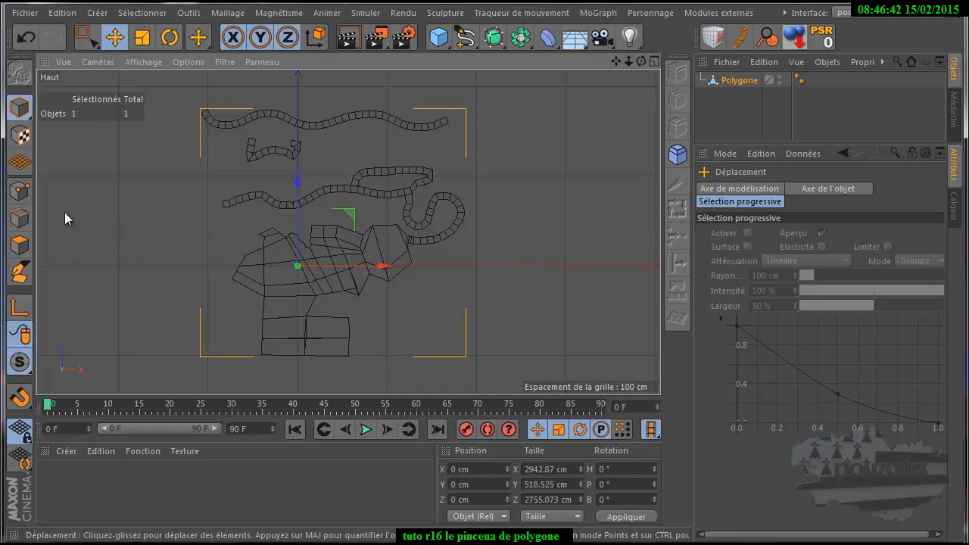
click(19, 271)
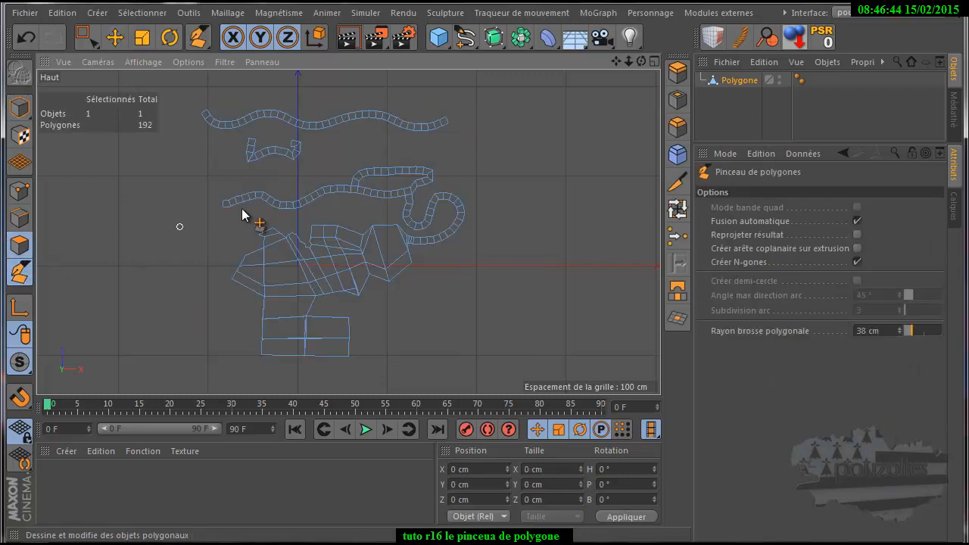
scroll(309, 193, up, 6)
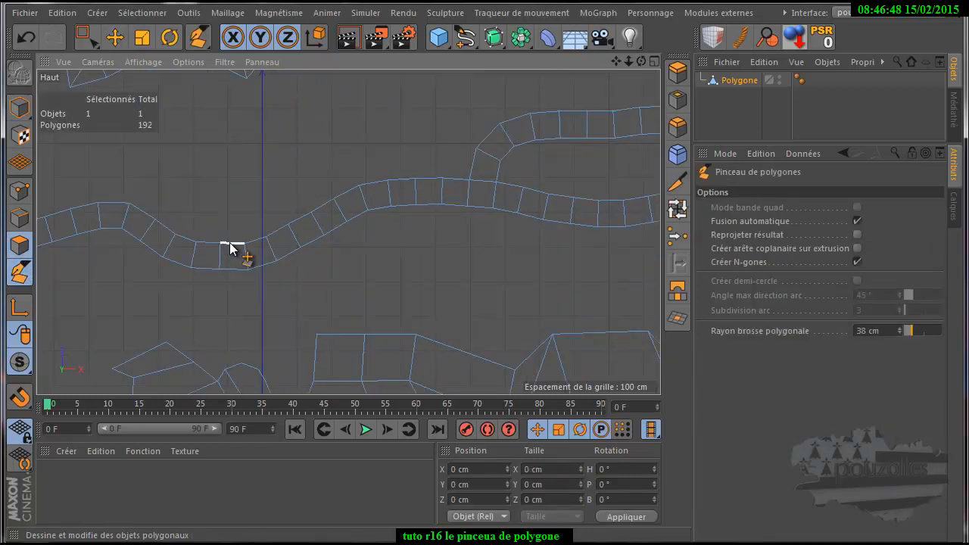
drag(233, 244, 256, 224)
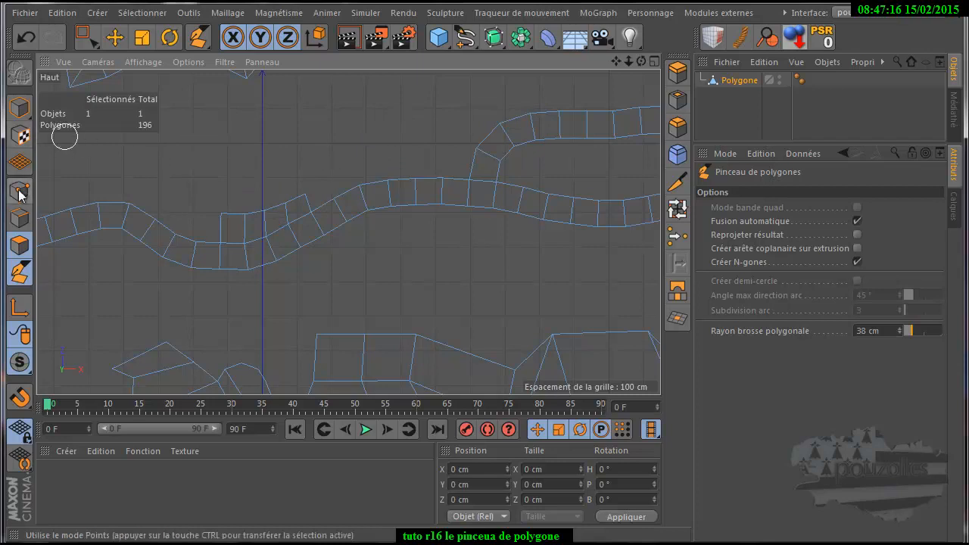
Step: In edge mode, extrude the upper edge of the new row's first quad by 91 cm with the Extrude tool
click(20, 218)
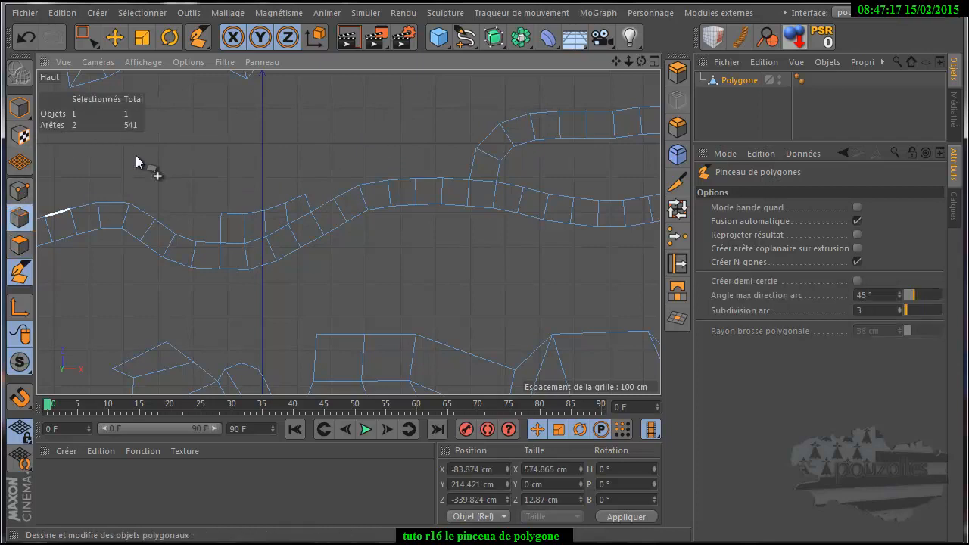
click(114, 38)
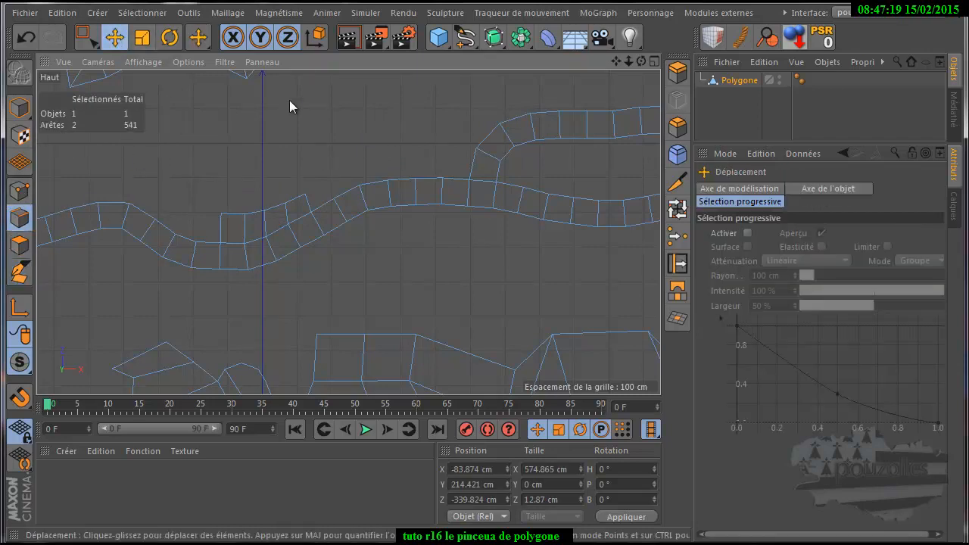
click(677, 72)
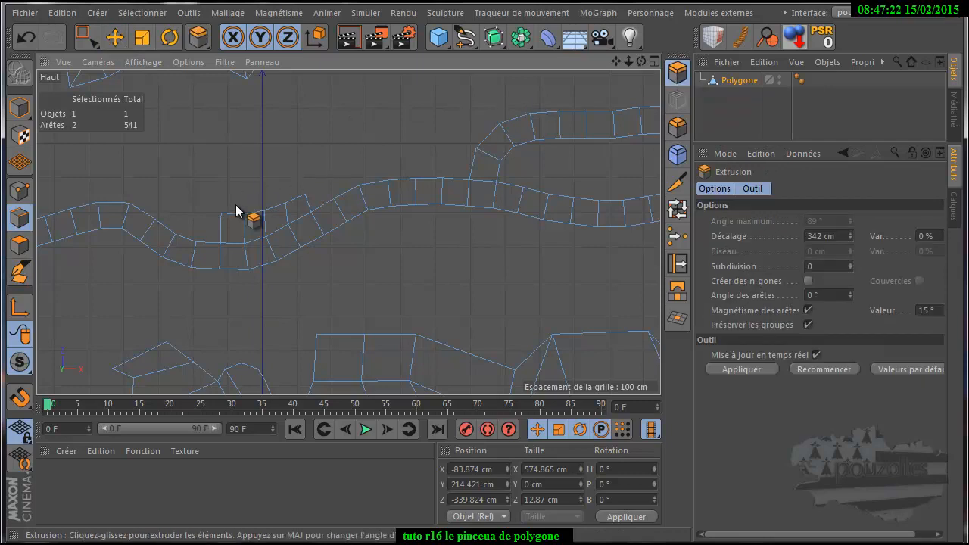
drag(234, 211, 235, 212)
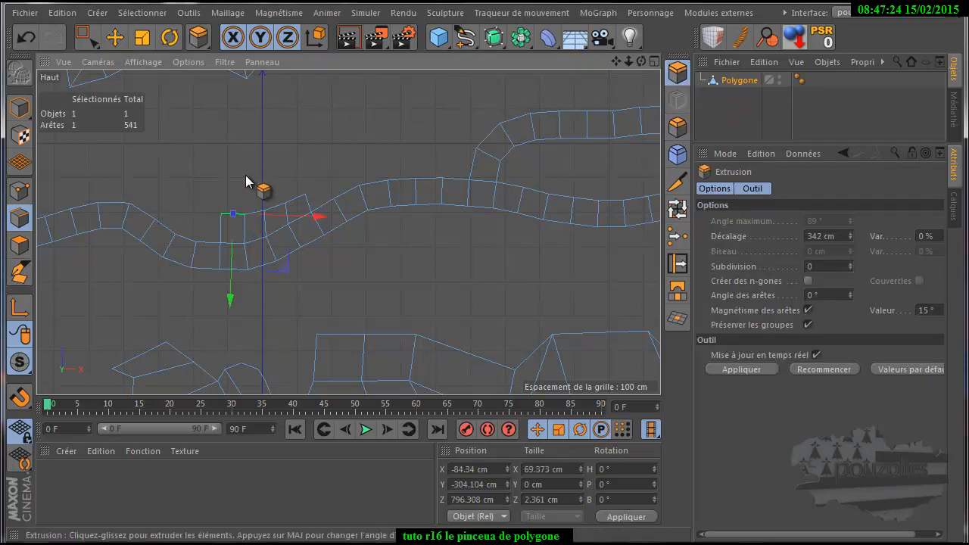
mouse_move(486, 345)
mouse_down()
mouse_move(490, 312)
mouse_move(487, 347)
mouse_up()
Step: Extrude the adjacent upper edge of the row by 121 cm with the Extrude tool, and undo that extrusion
click(258, 210)
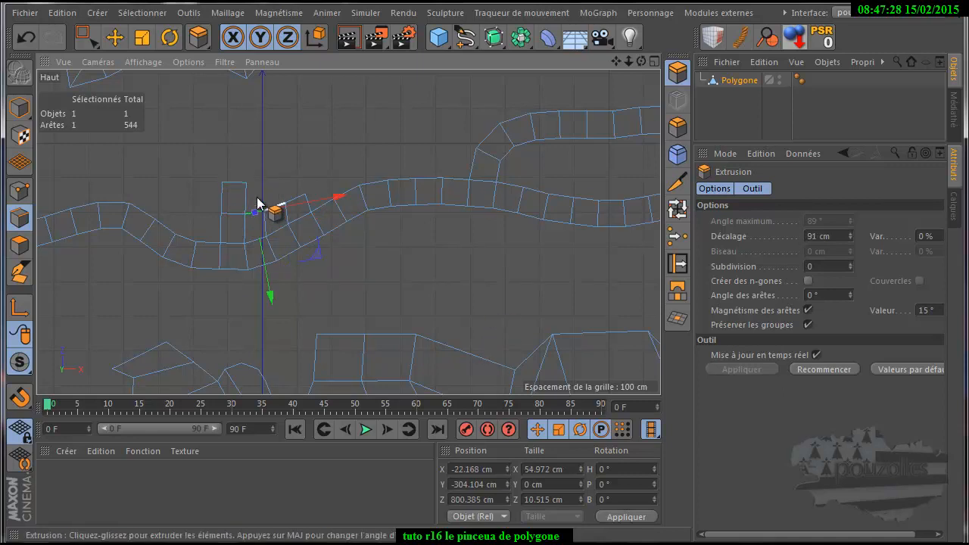
drag(262, 175, 486, 354)
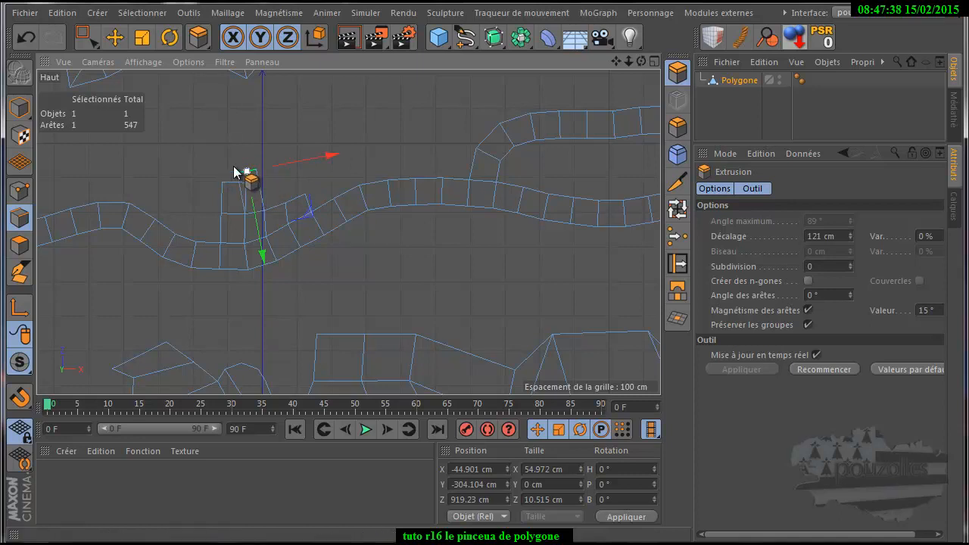
click(26, 273)
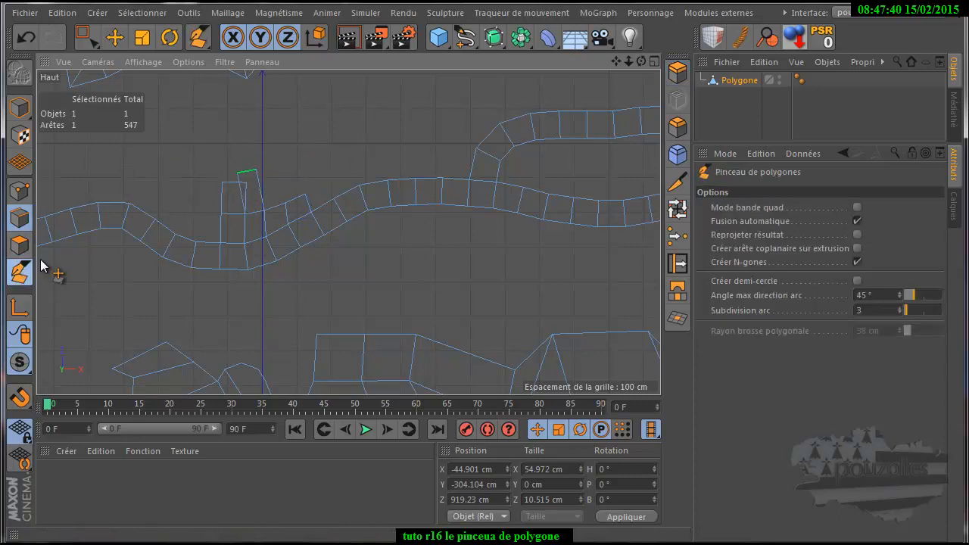
click(26, 39)
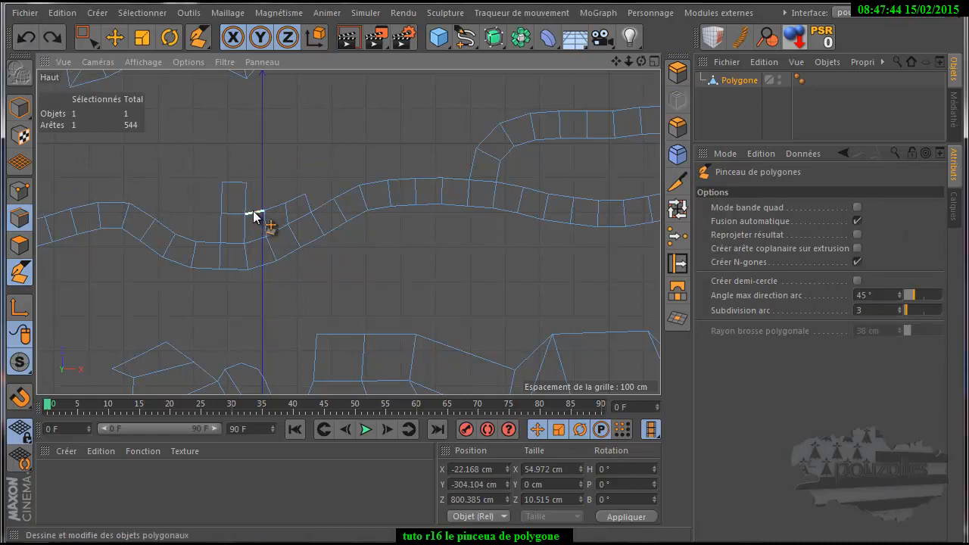
Step: Extrude successive upper edges with the polygon pen into quads joined to their neighbours, leaving a small hole along the wavy strip
drag(254, 215, 281, 185)
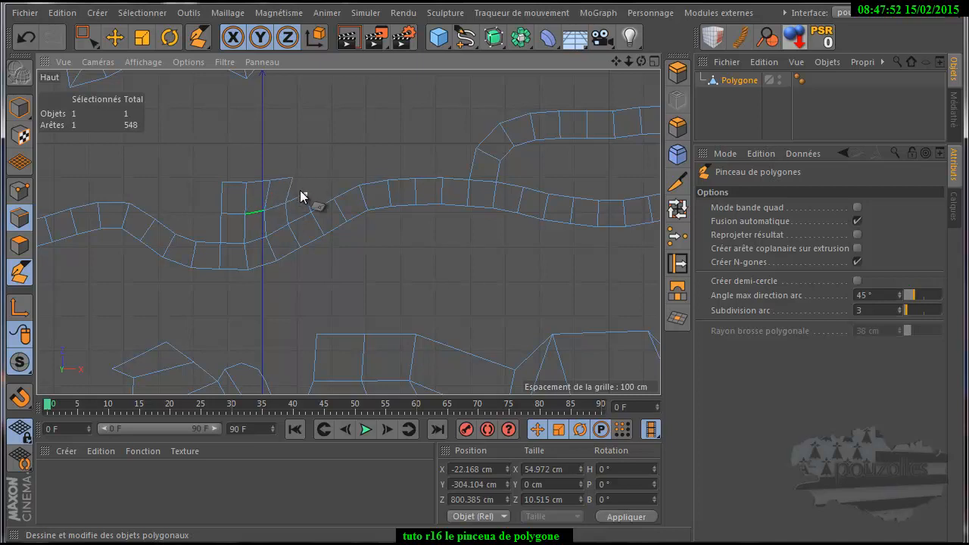
drag(306, 204, 305, 176)
ctrl+drag(344, 184, 341, 171)
ctrl+drag(326, 178, 328, 176)
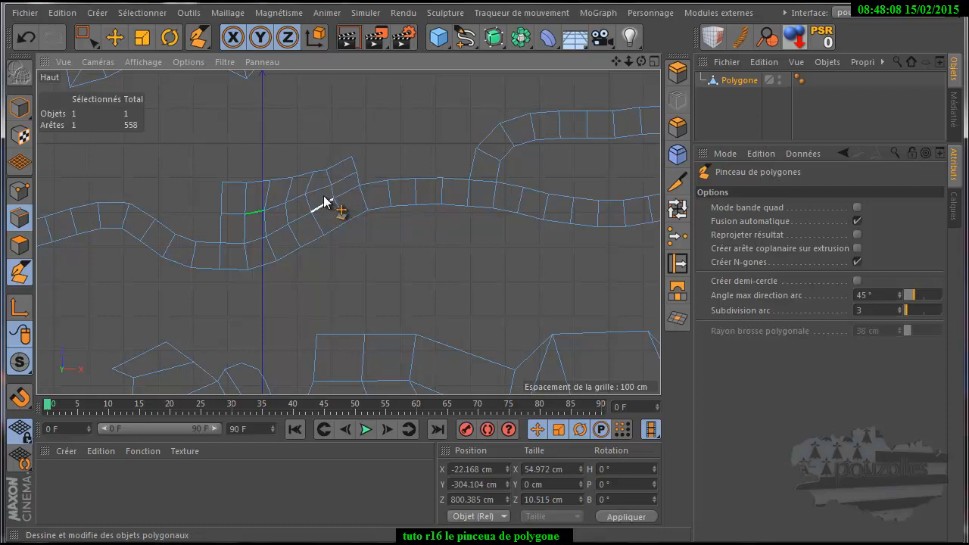
Step: In the perspective view, fill the small hole between the extruded quads with the Close Polygon Hole tool
middle_click(205, 229)
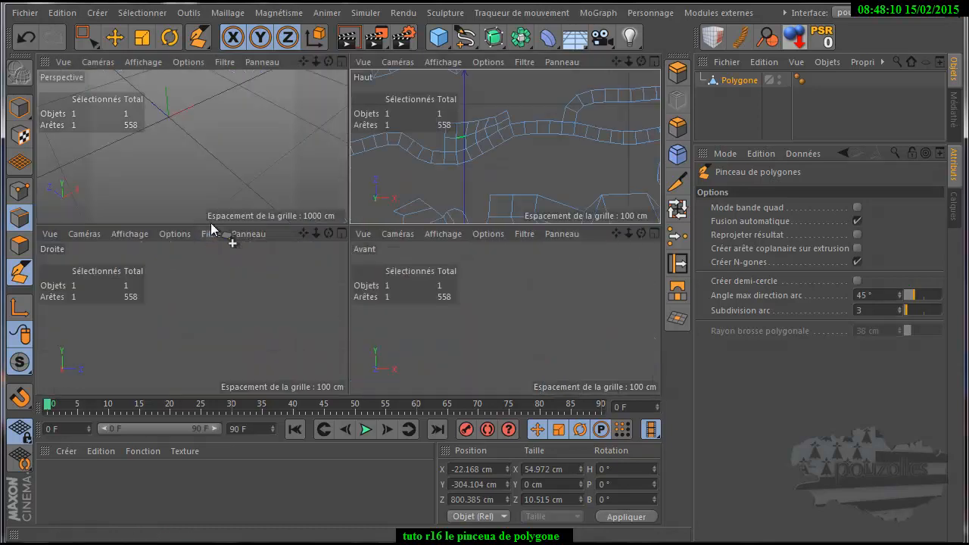
middle_click(227, 177)
scroll(234, 181, down, 3)
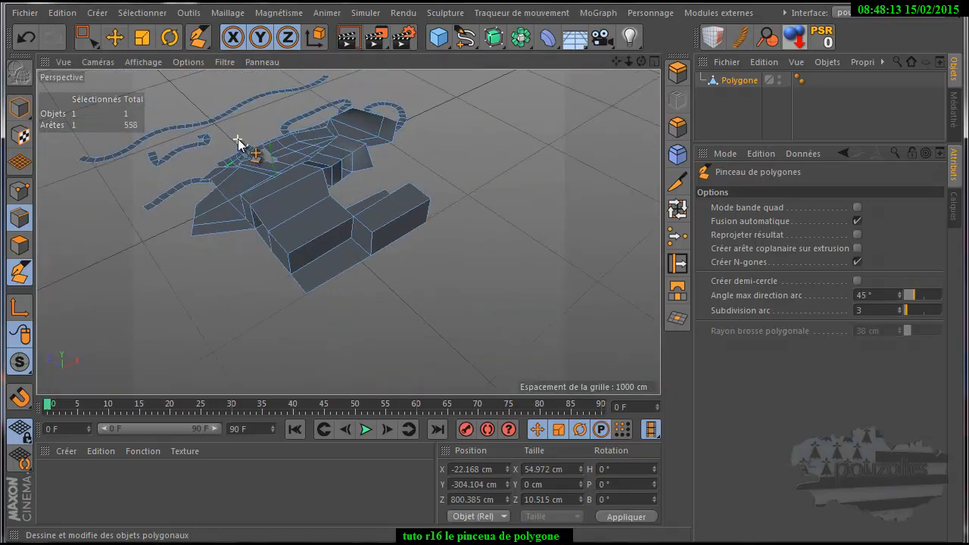
scroll(240, 144, up, 6)
scroll(255, 185, up, 2)
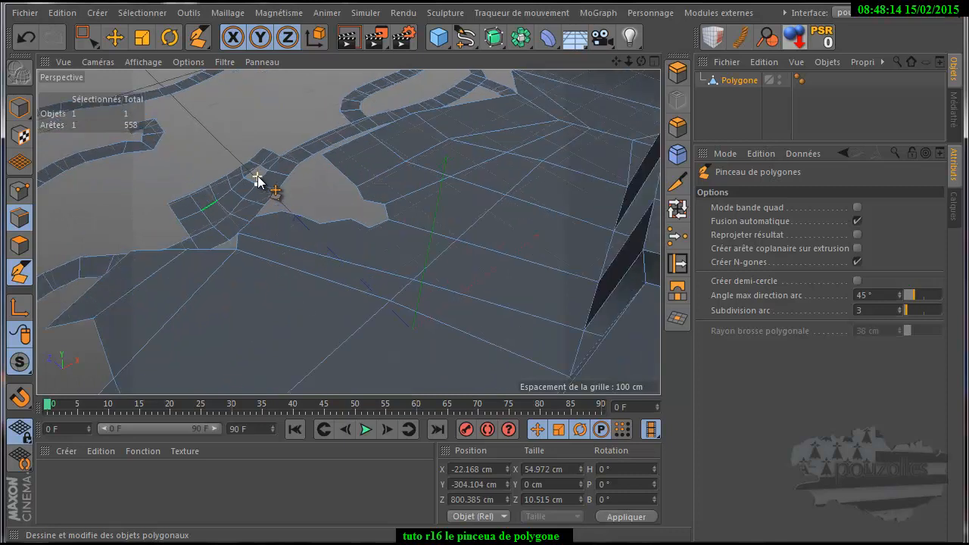
scroll(258, 180, up, 4)
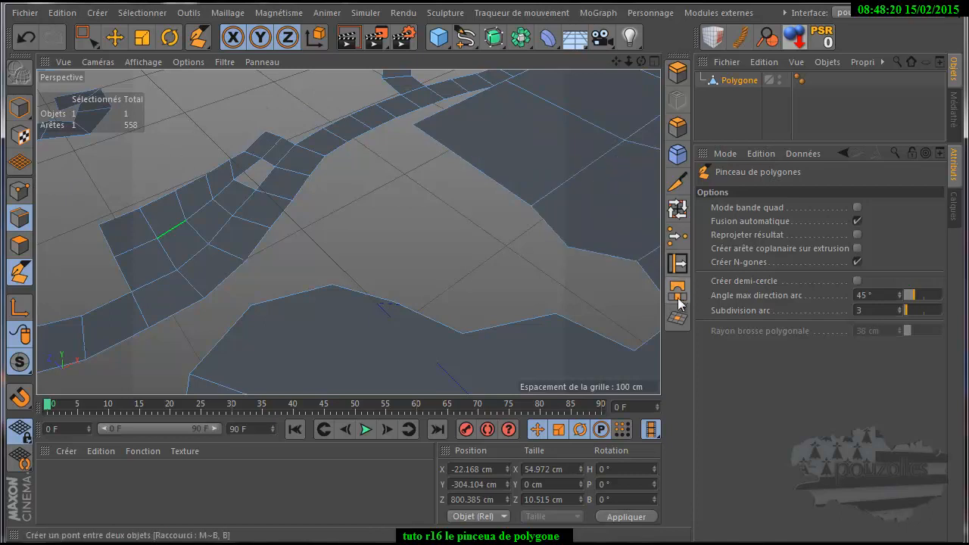
click(679, 321)
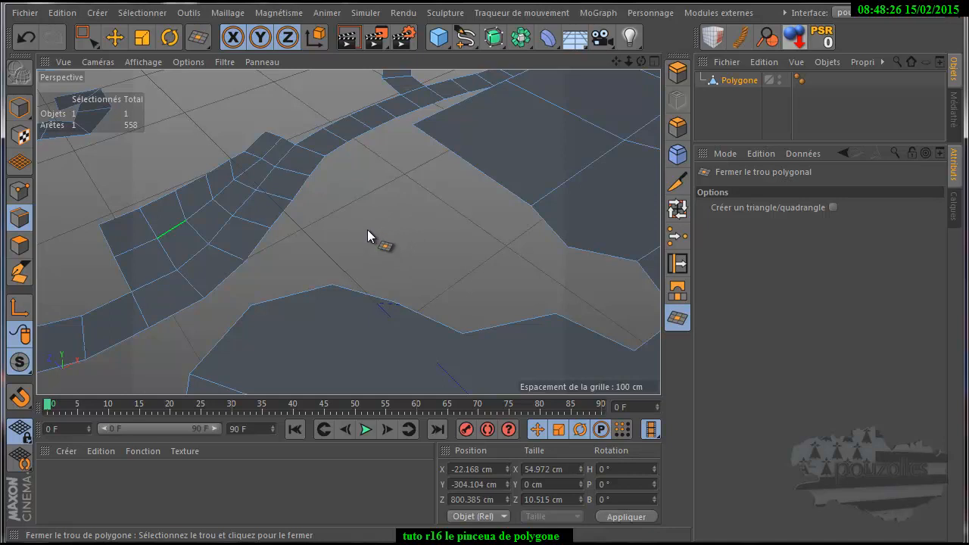
Step: Apply the Close Polygon Hole tool to the border of the short bent strip between the two wavy strips
scroll(364, 228, down, 6)
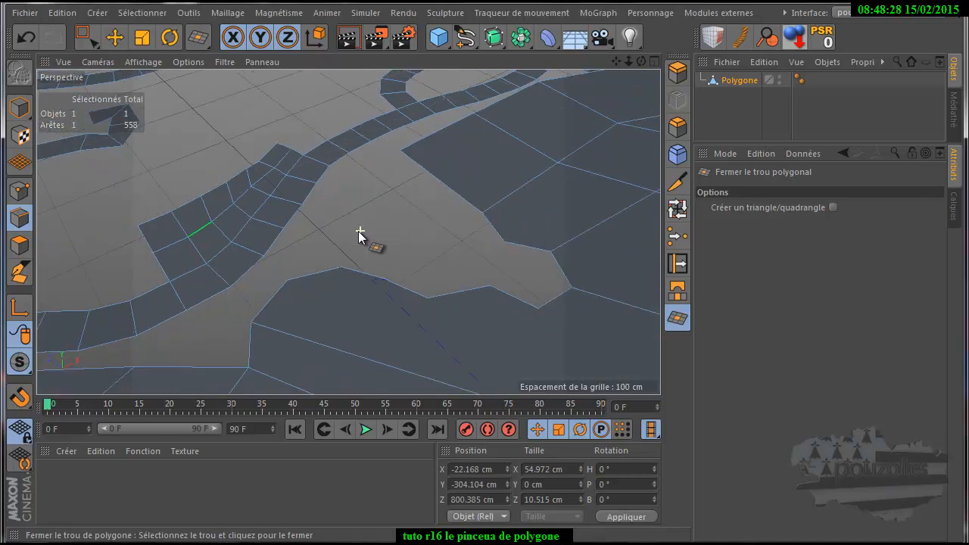
scroll(361, 323, down, 8)
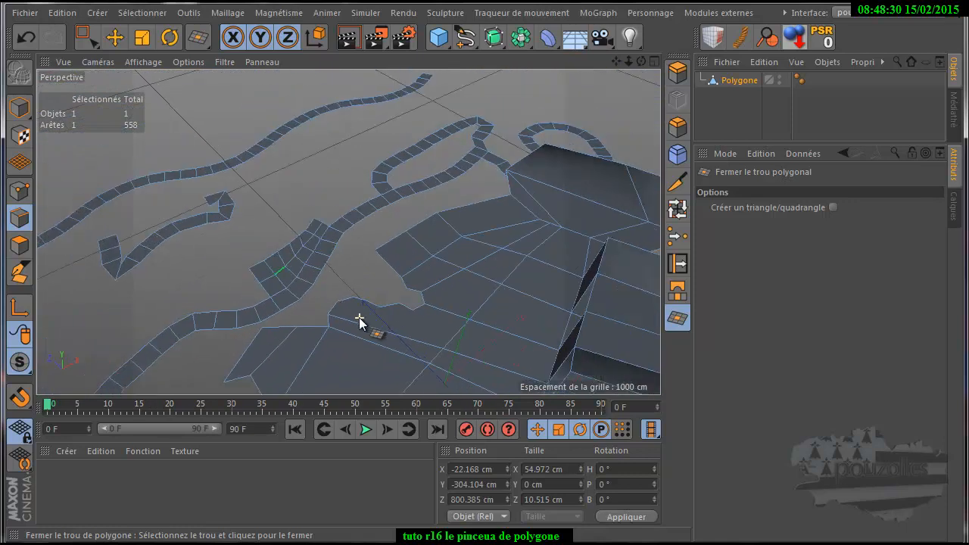
scroll(378, 302, down, 3)
drag(616, 63, 483, 348)
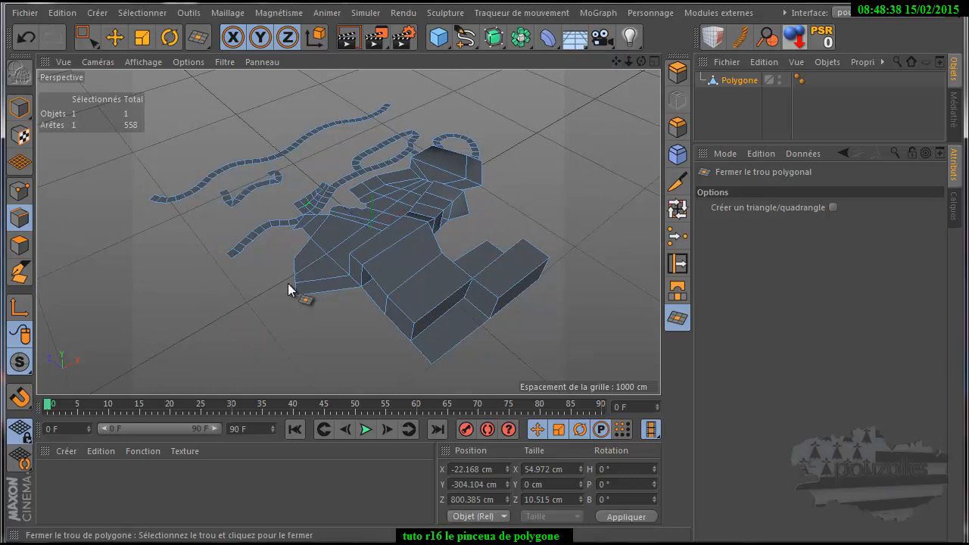
click(264, 182)
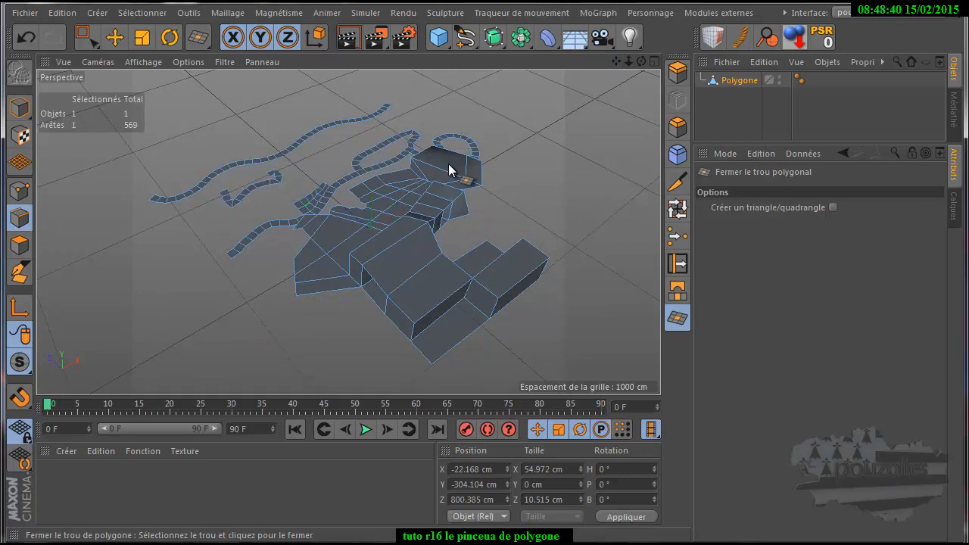